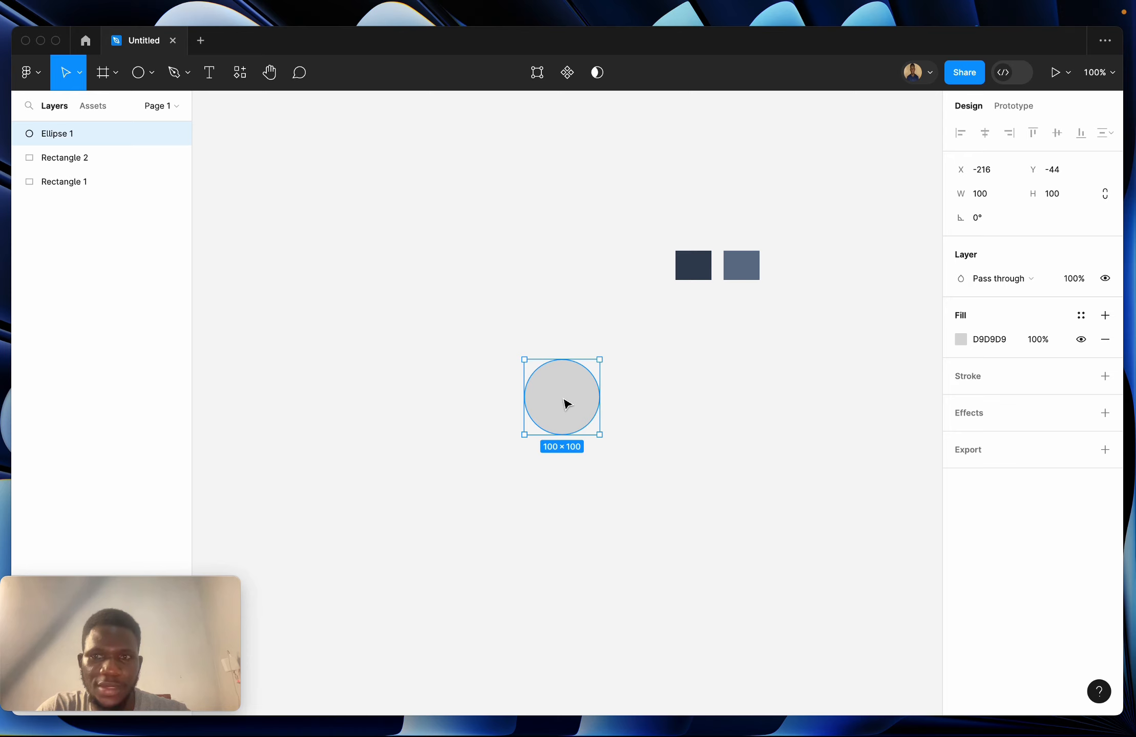
- Resize the grey circle to 60 × 60, lock its proportions and shift it slightly down the canvas
left_click(983, 196)
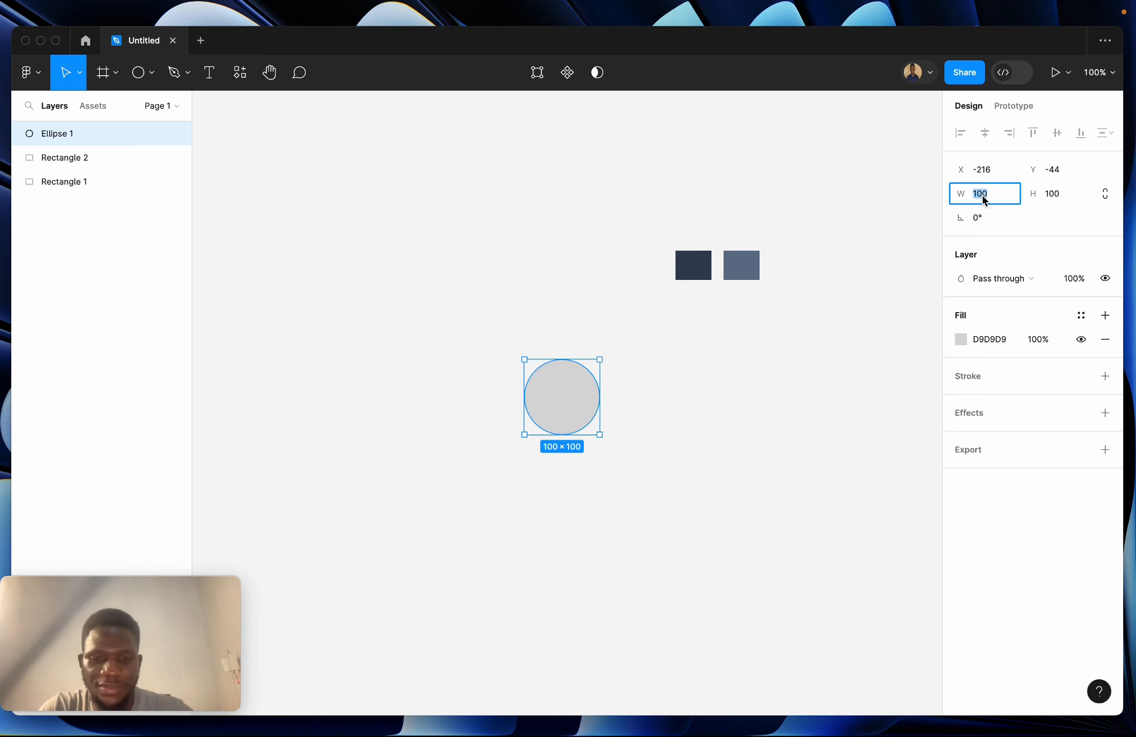
type("60")
left_click(1104, 193)
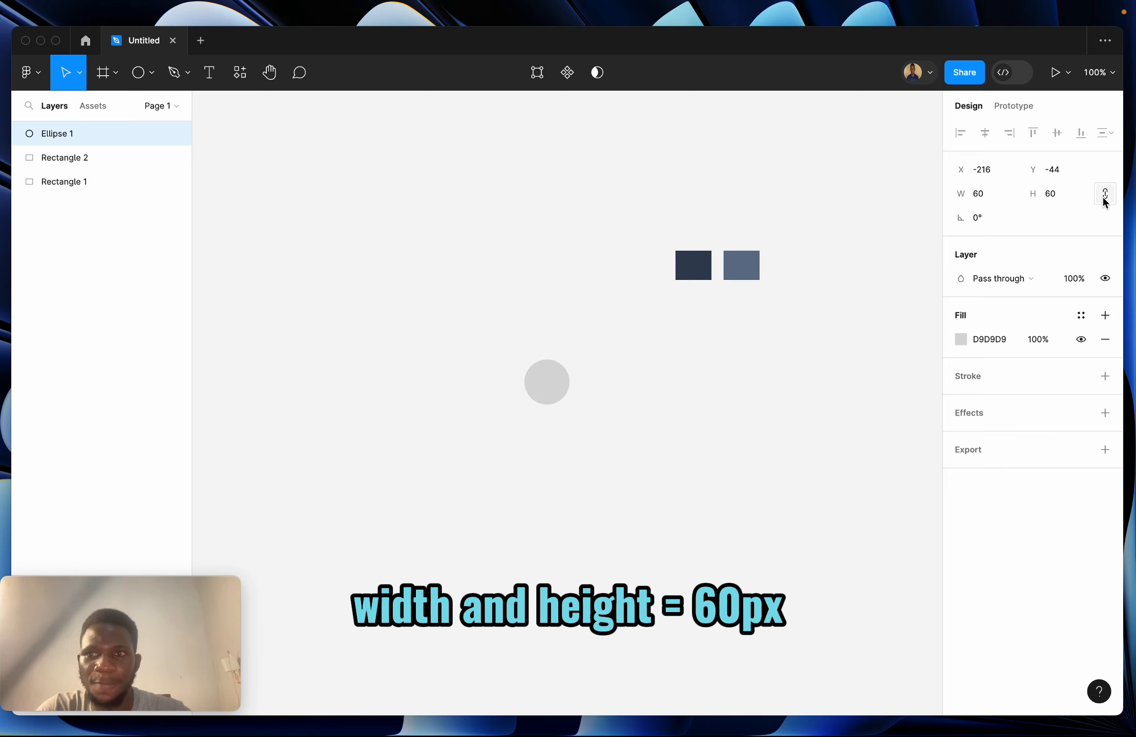
left_click_drag(554, 384, 572, 400)
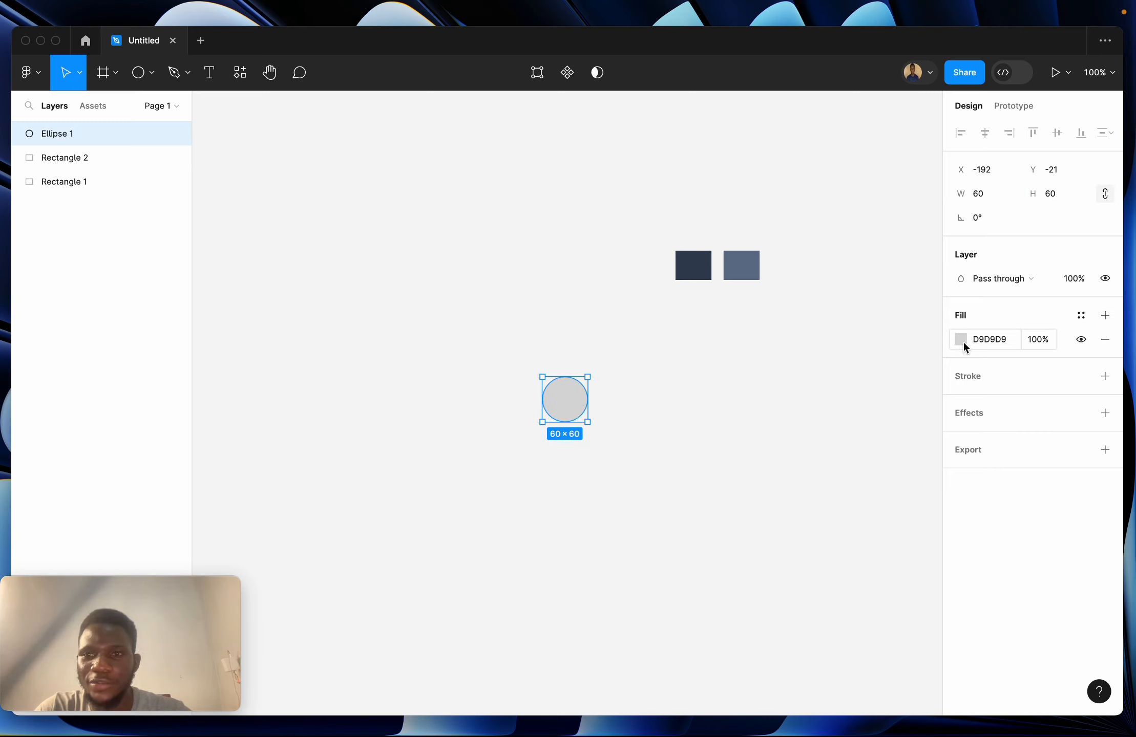
- Give the circle a linear gradient fill whose start stop samples the dark swatch (334155) at 15% opacity
left_click(961, 340)
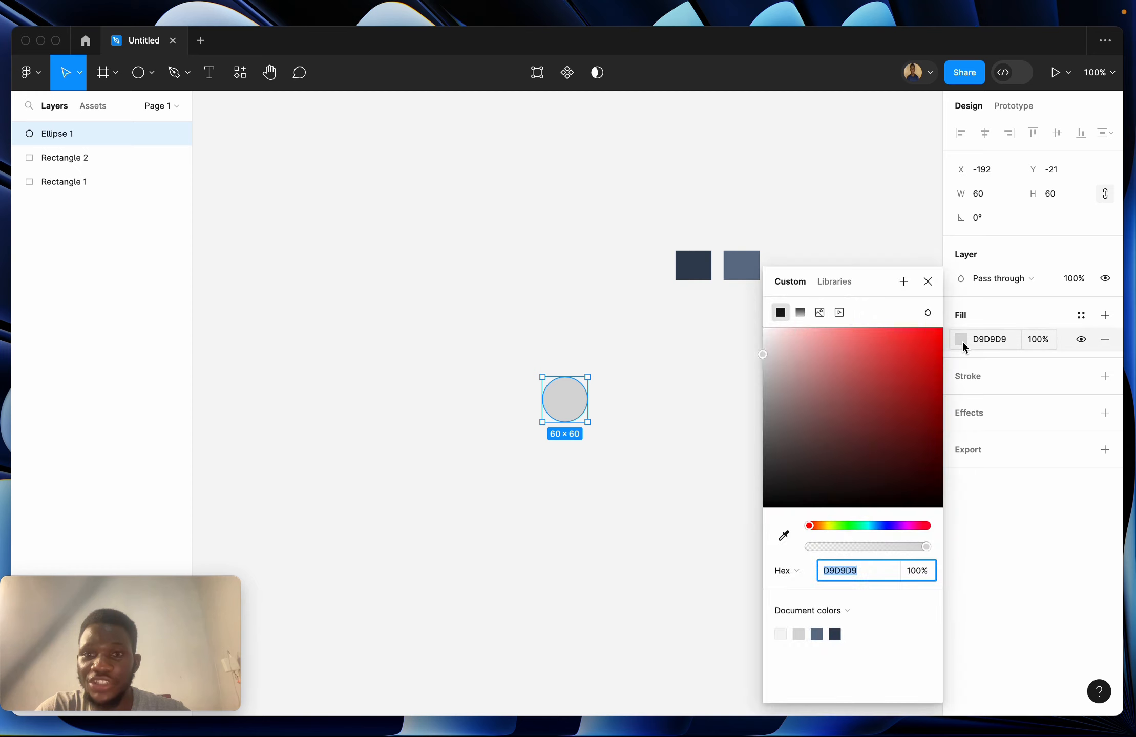
left_click(801, 313)
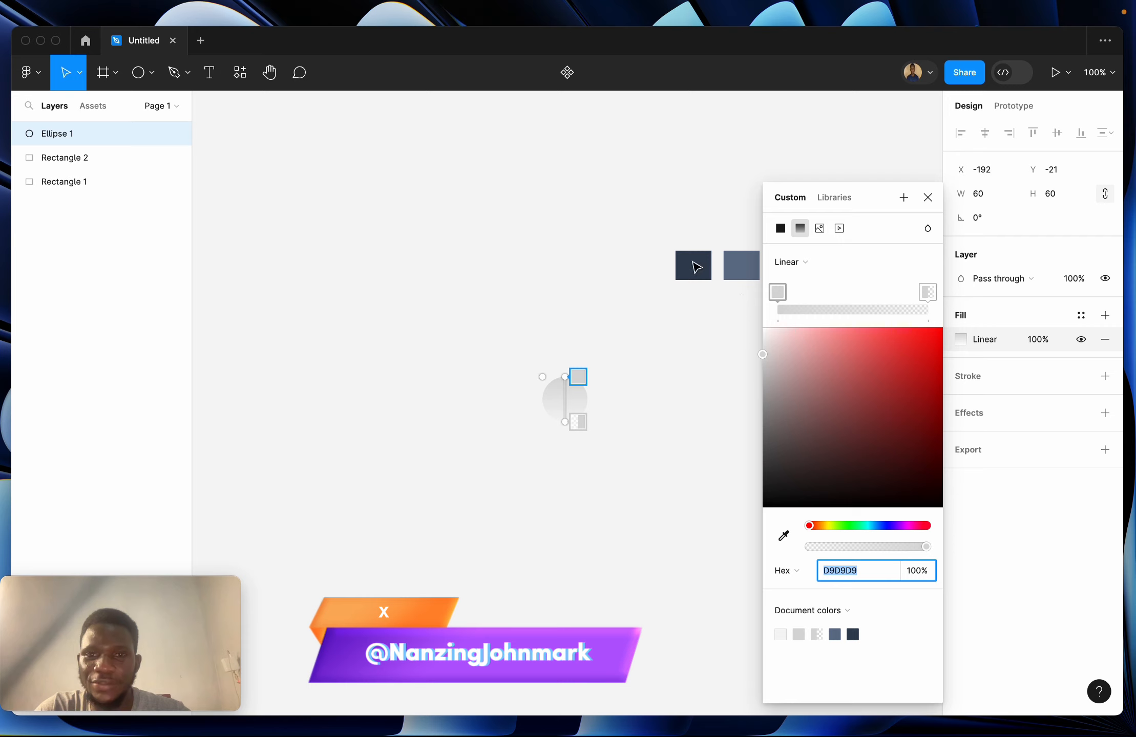
left_click(783, 537)
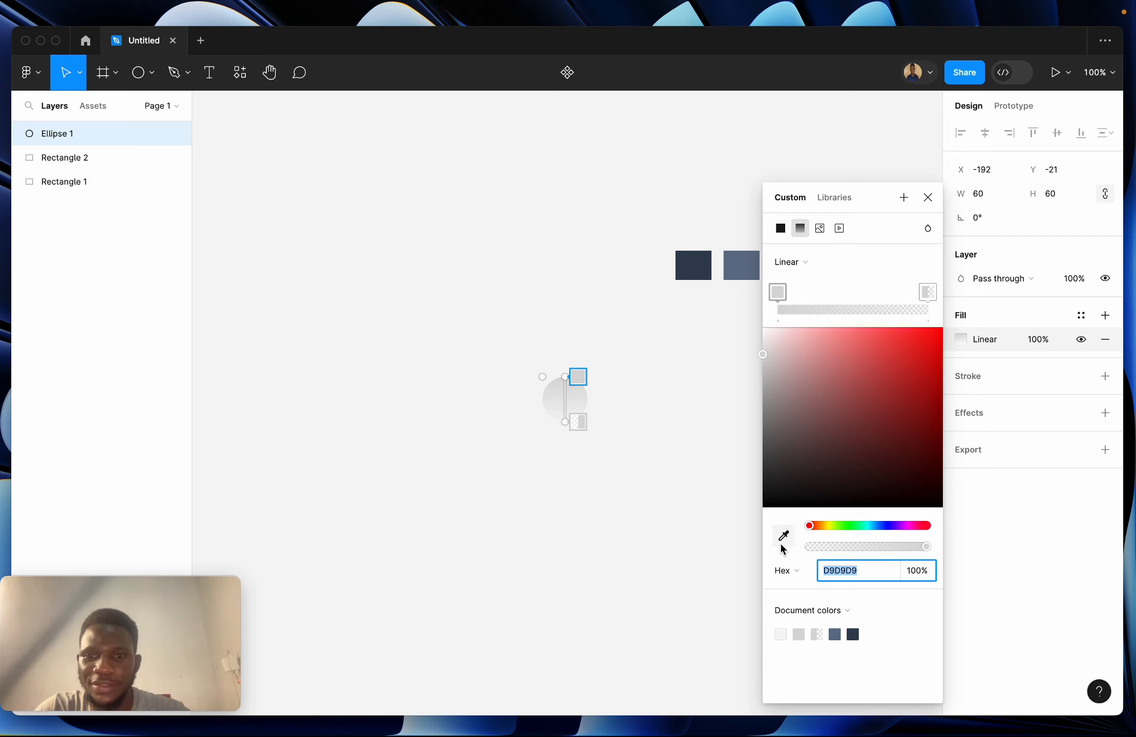
left_click(698, 272)
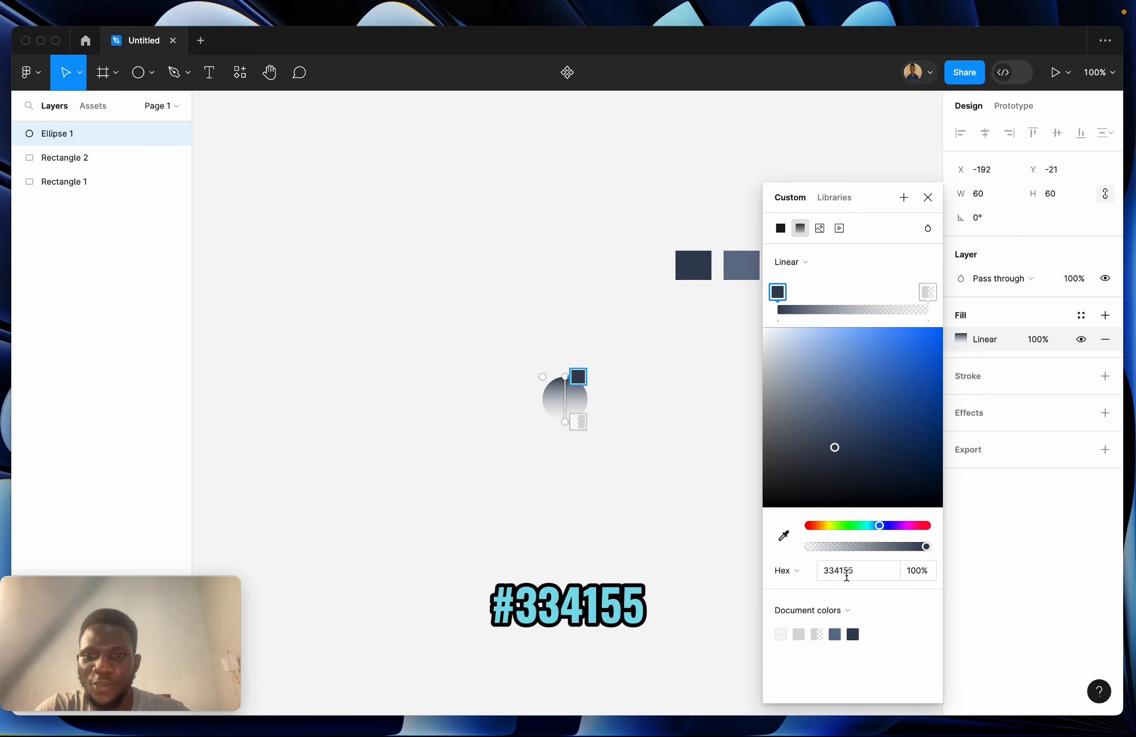
left_click(916, 572)
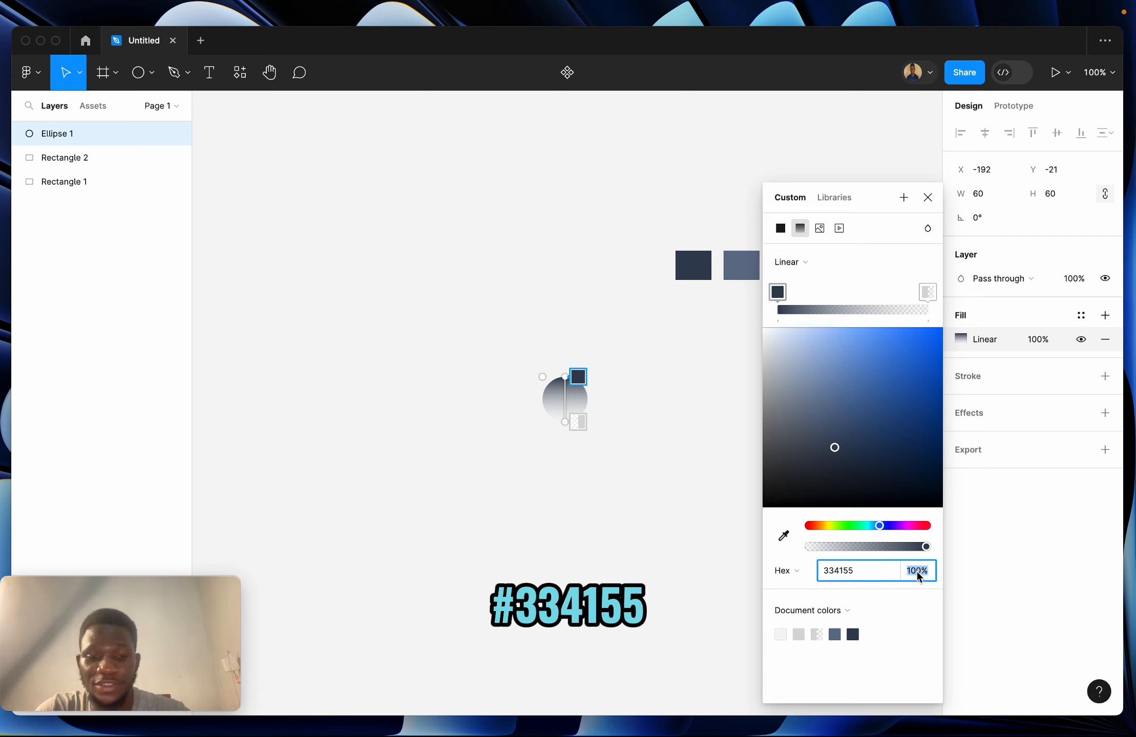
type("15")
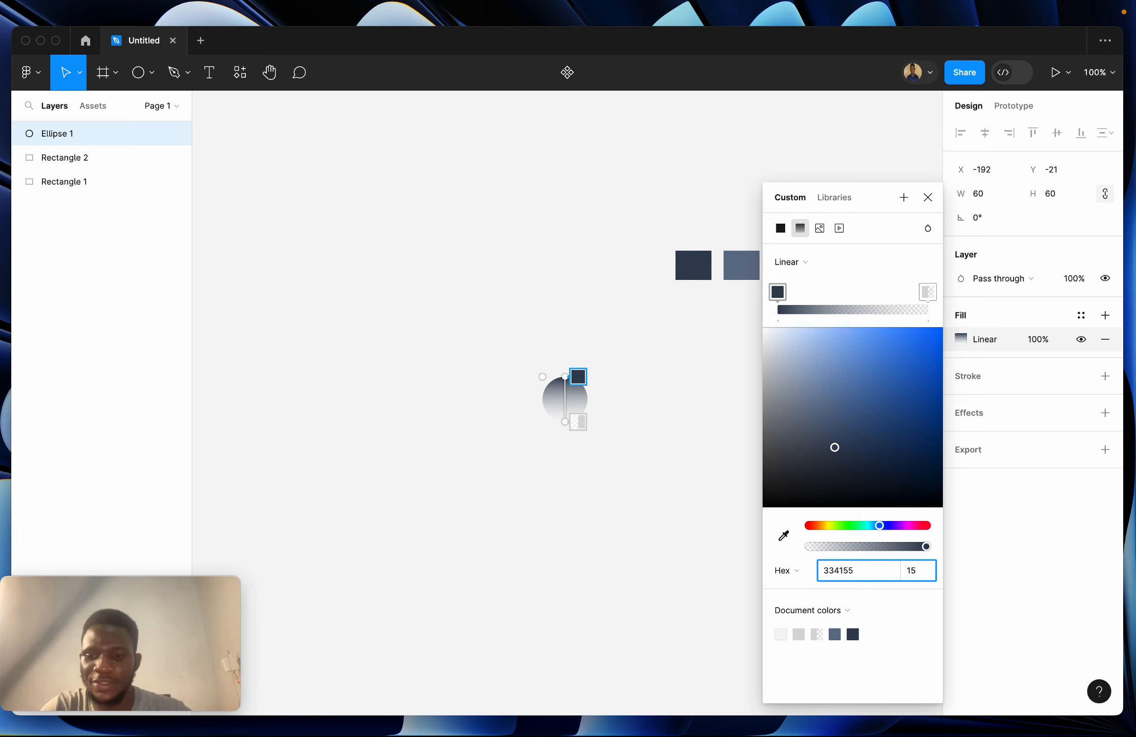
key("Return")
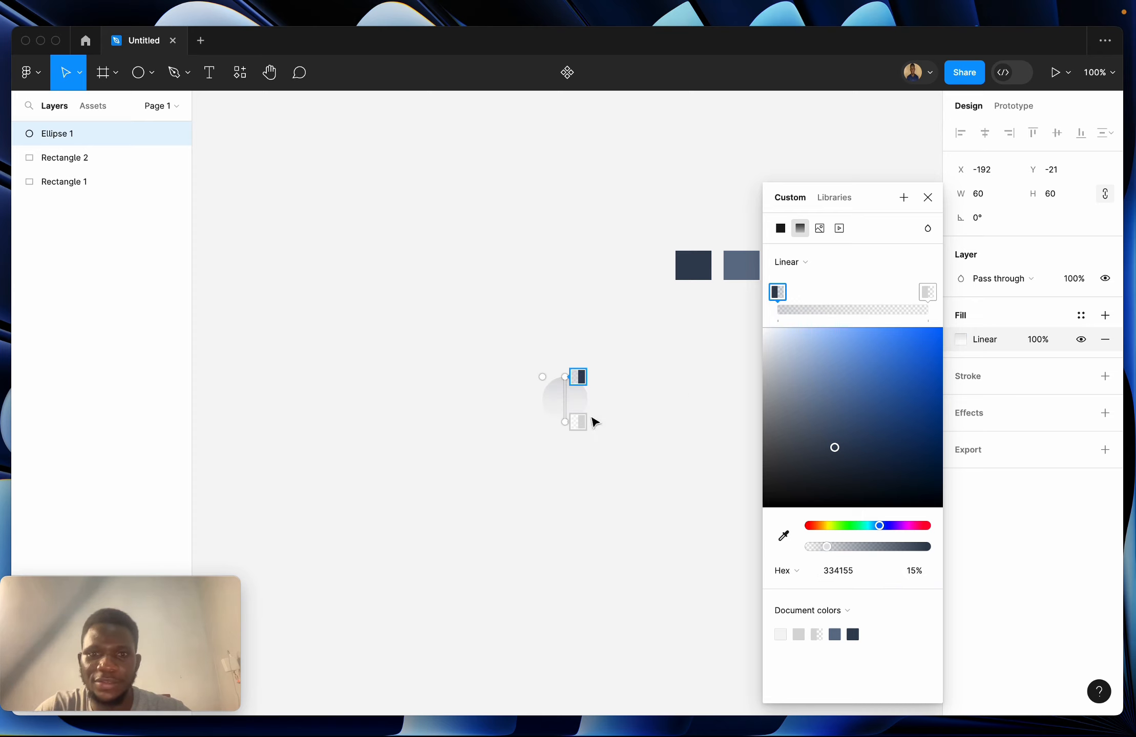
- Set the gradient's end stop to the lighter swatch's colour (64748B) at 30% opacity
left_click(578, 422)
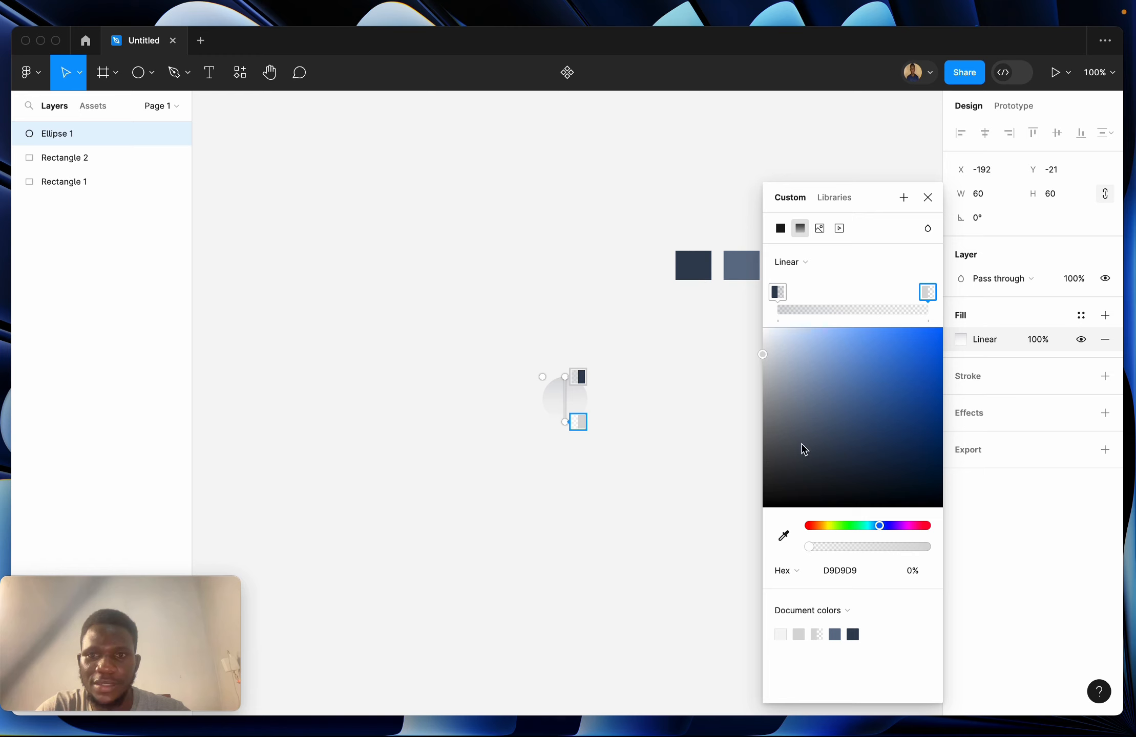
left_click(783, 536)
left_click(743, 264)
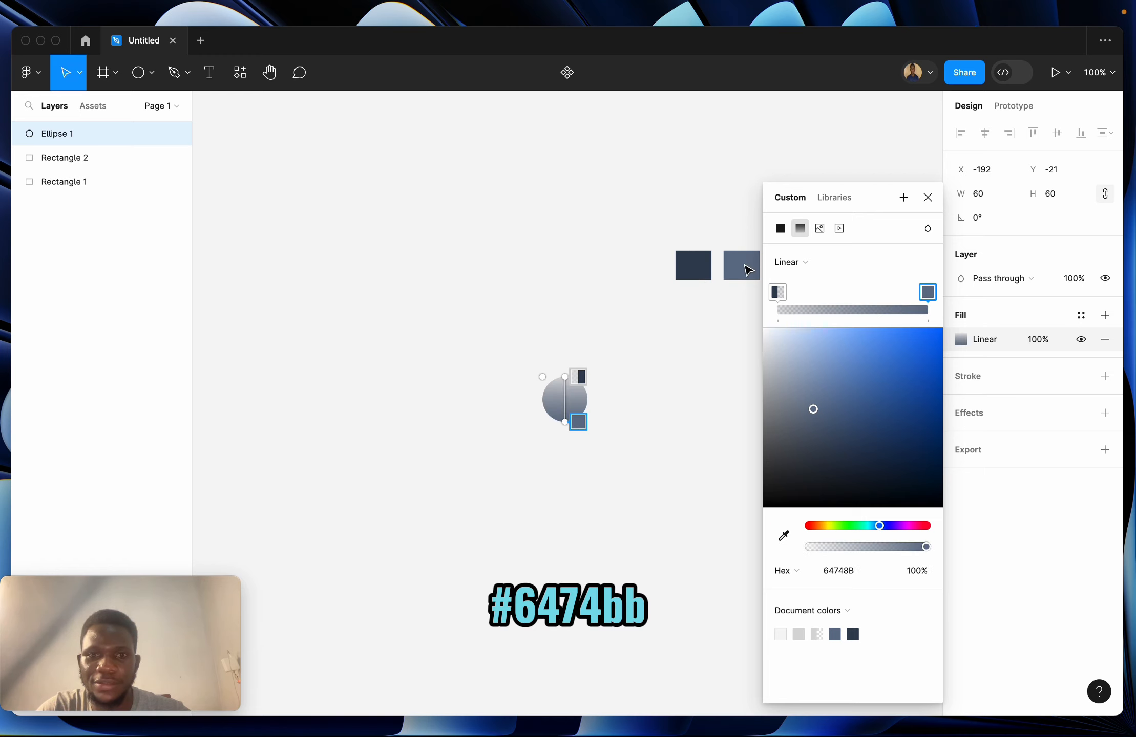
left_click(920, 570)
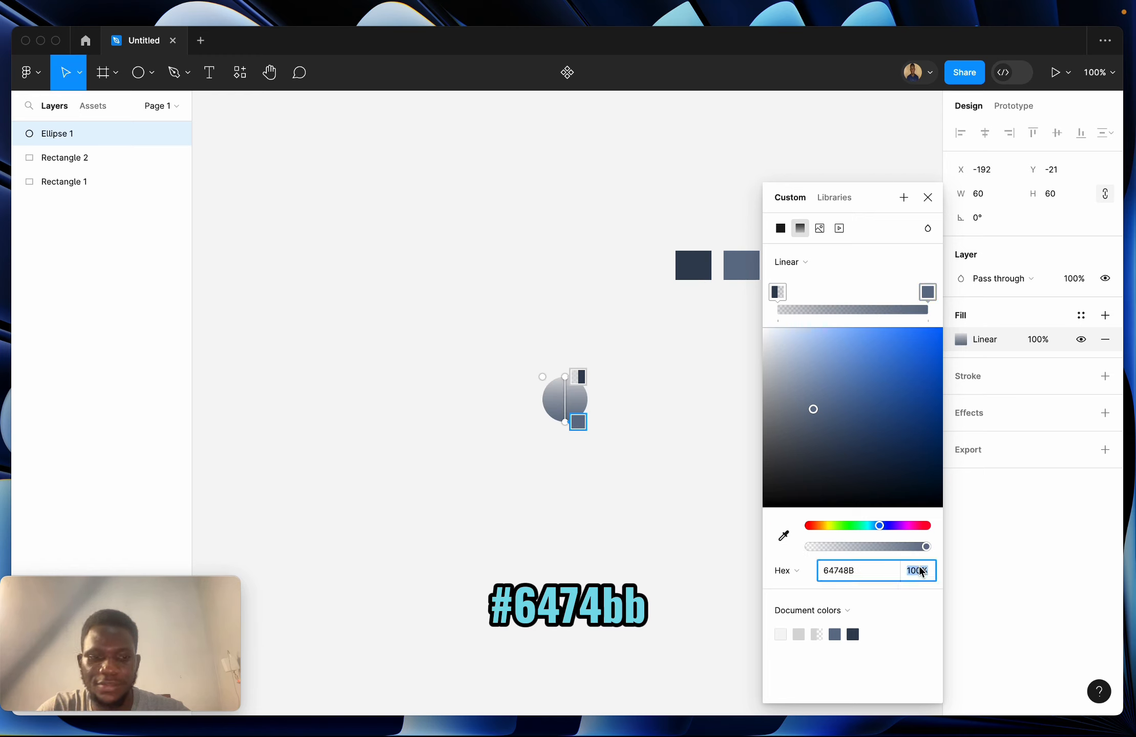
type("15")
key("Return")
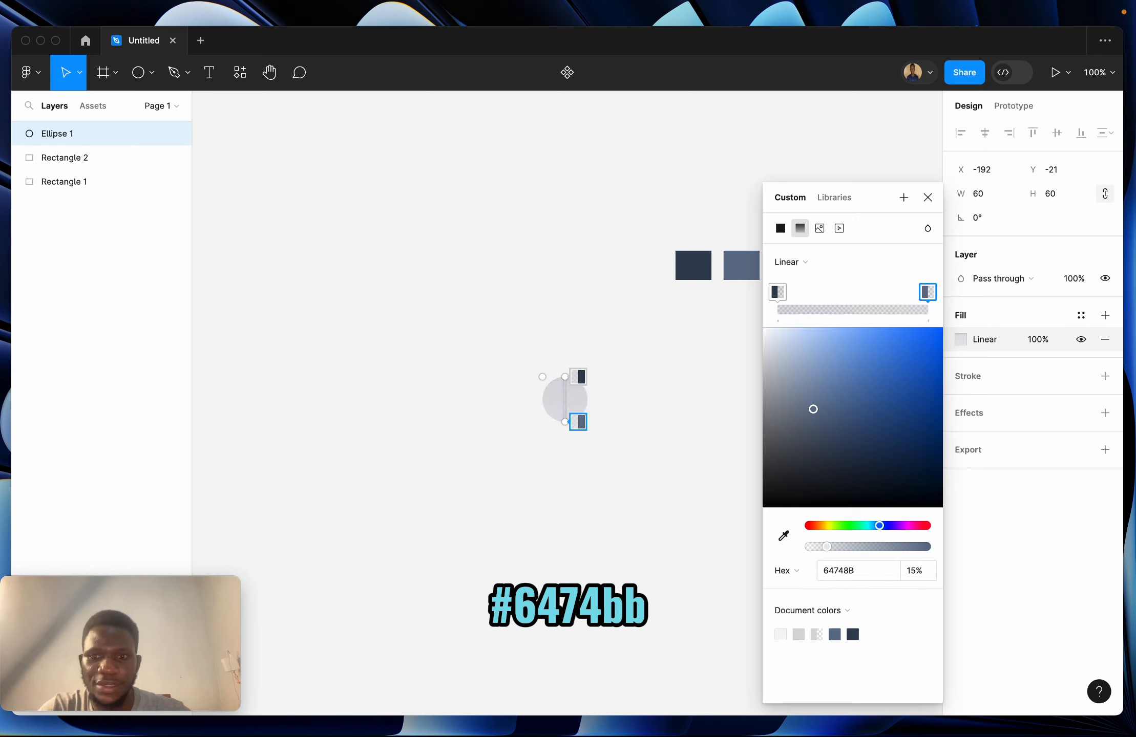
left_click(921, 571)
type("3")
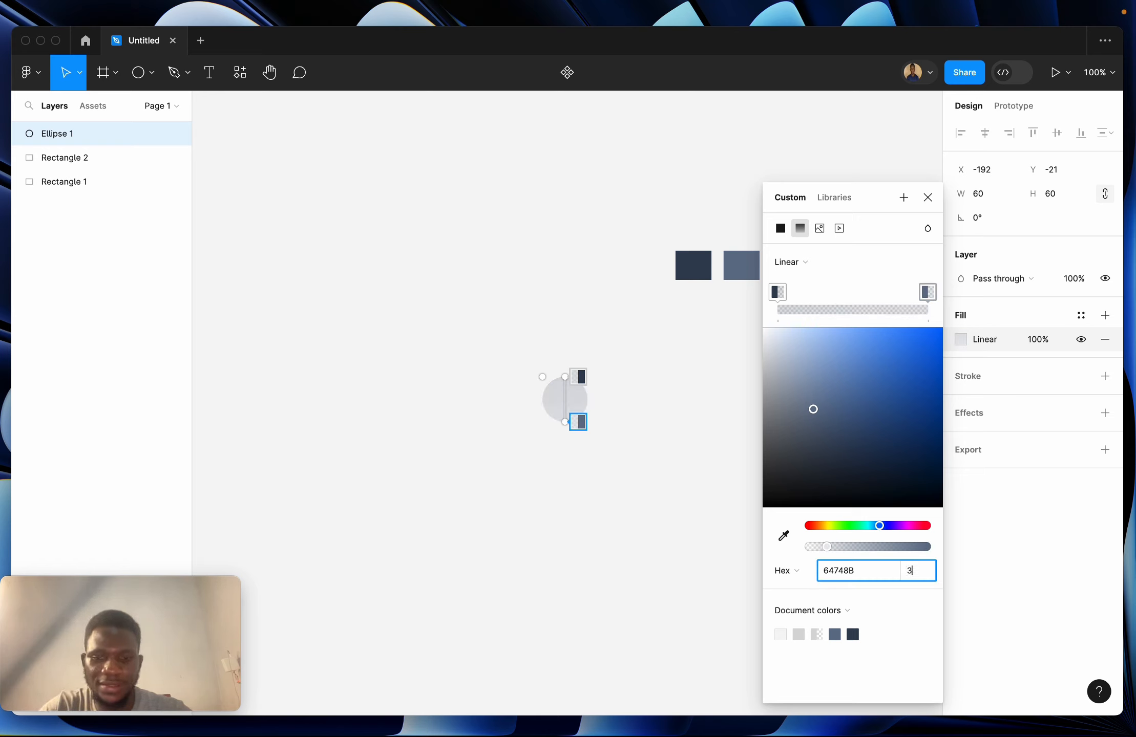
type("0")
key("Return")
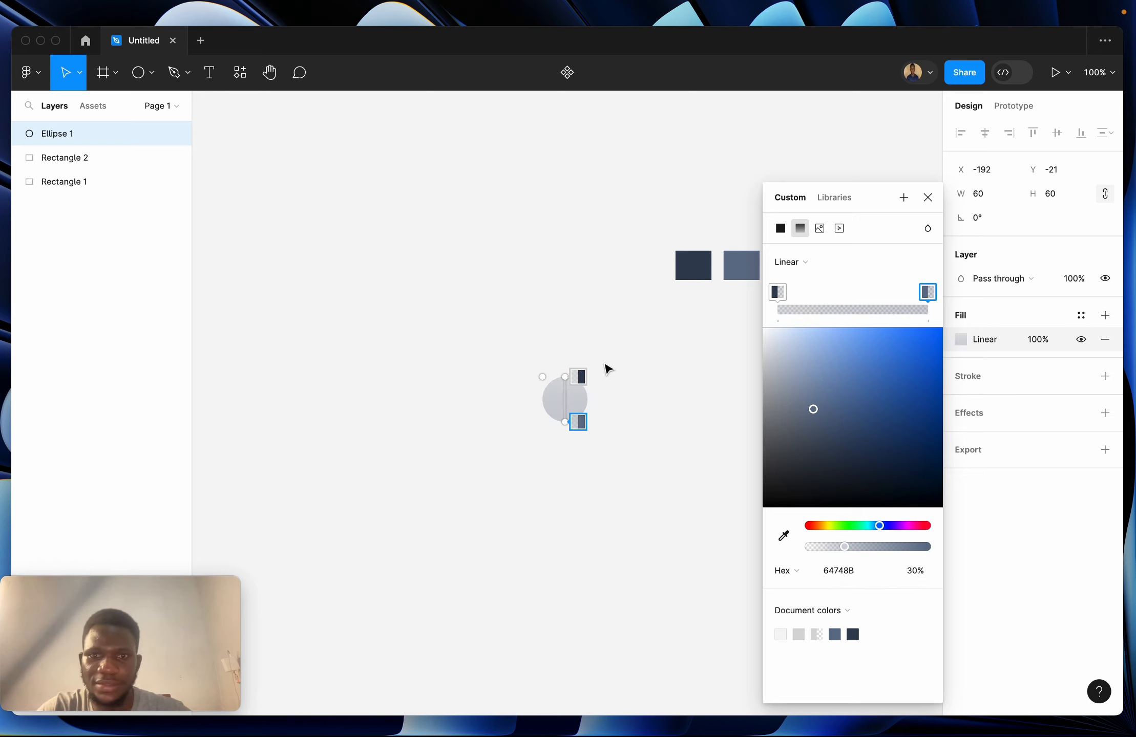
- Set the opacity of the gradient's 334155 start stop to 40% and finish editing the fill
left_click(574, 376)
left_click(912, 573)
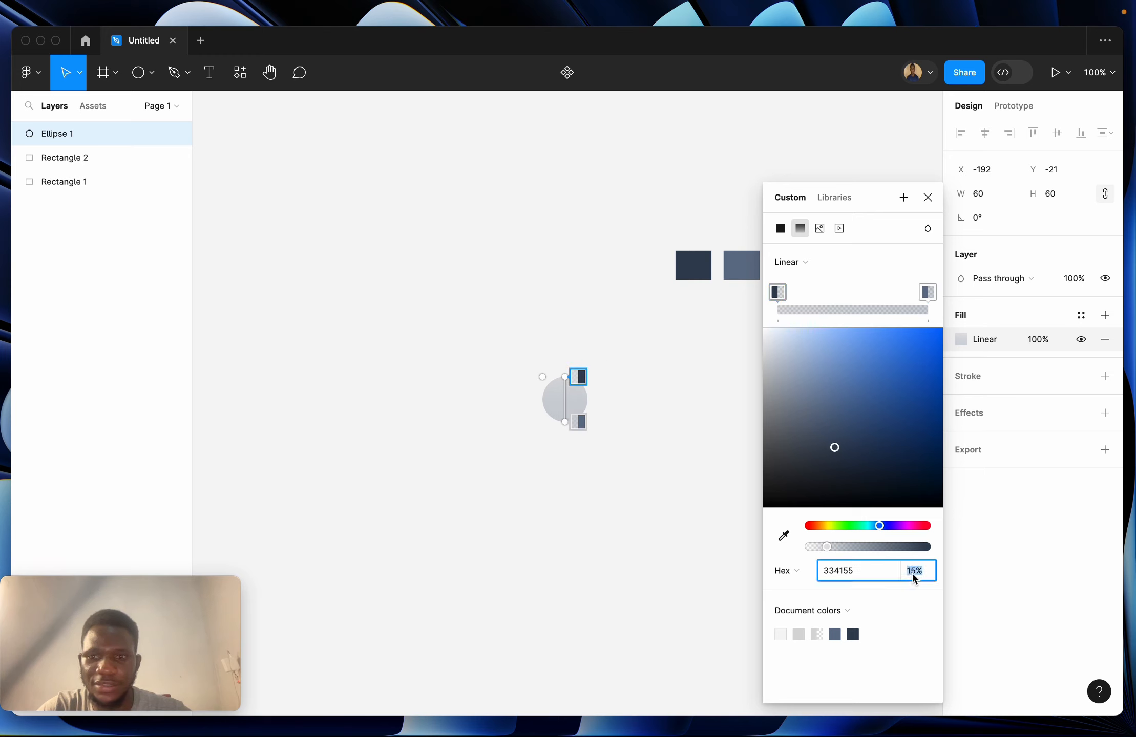
type("40")
key("Return")
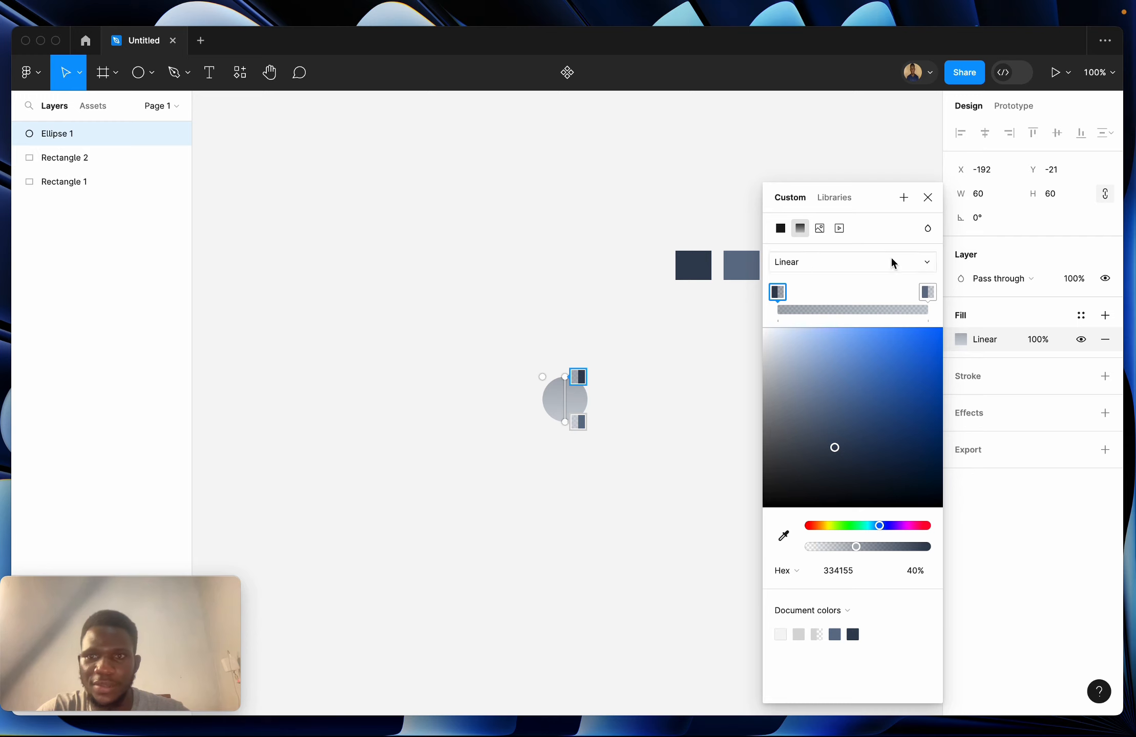
left_click(927, 198)
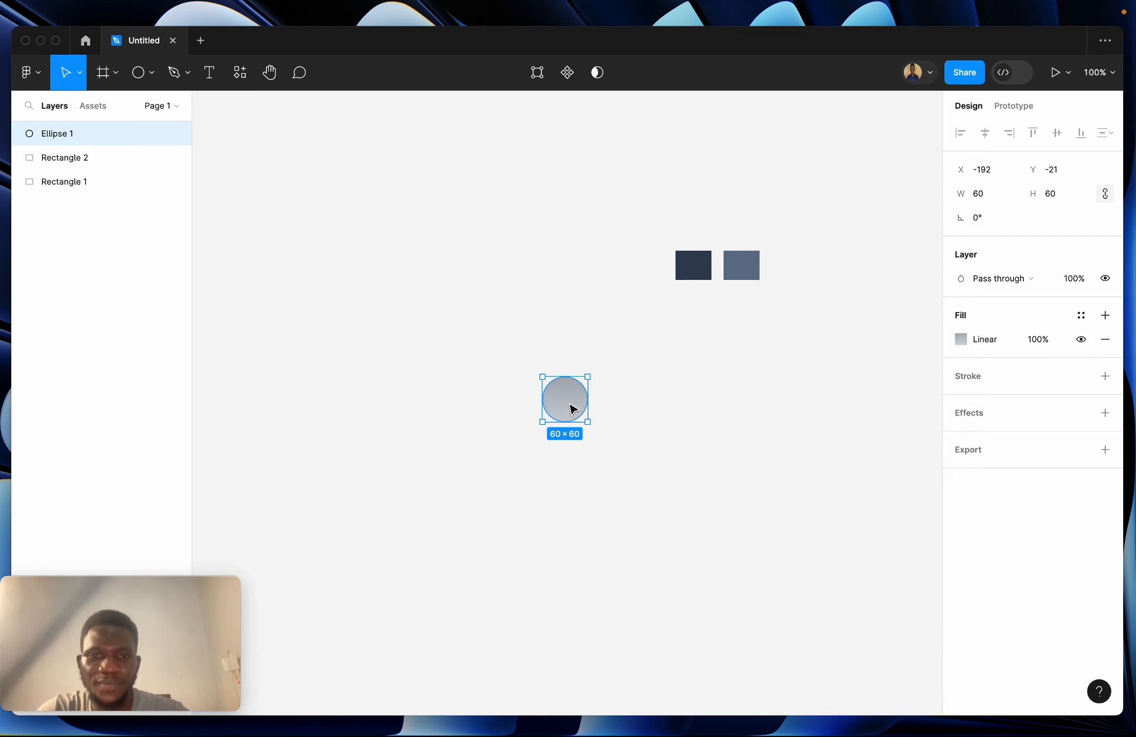
- Move the circle further down, duplicate it in place and enlarge the copy from its centre to 90 × 90
left_click_drag(573, 407, 570, 444)
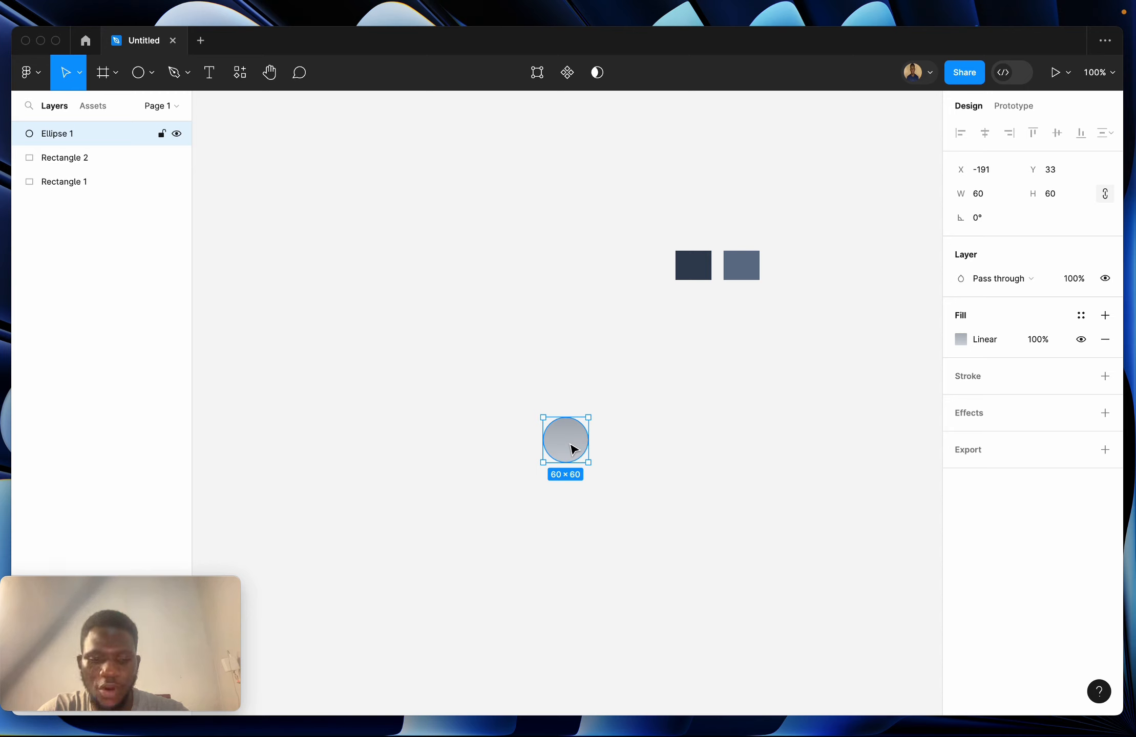
key("super+d")
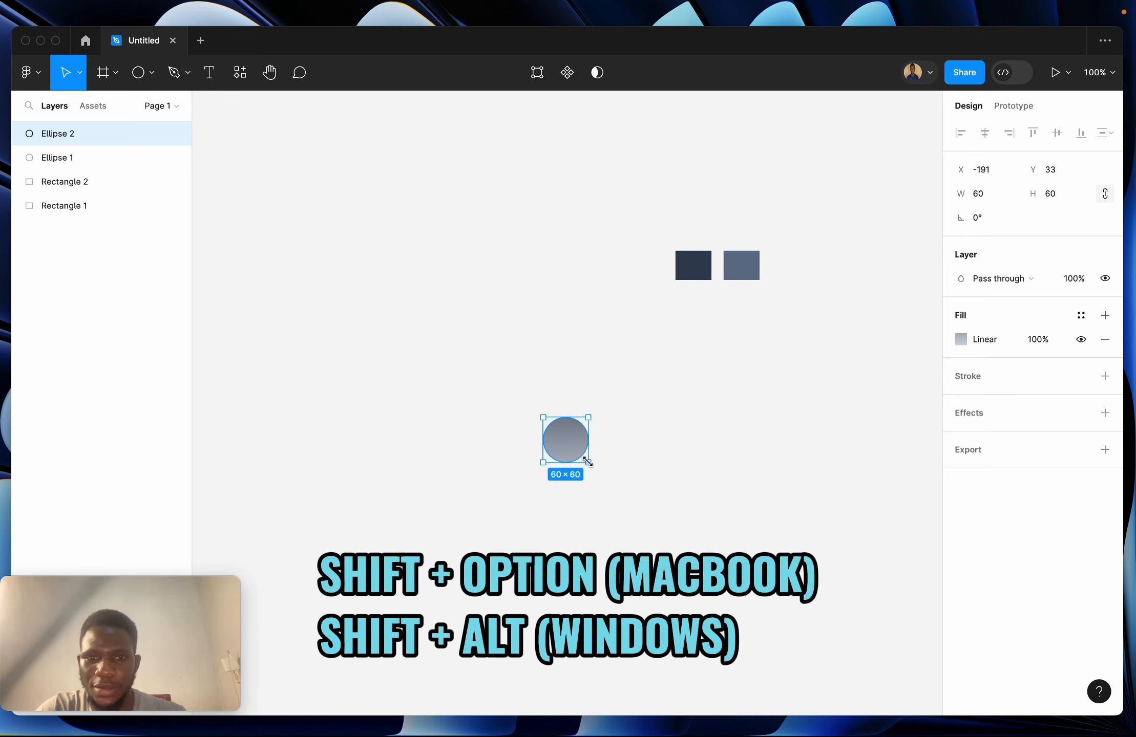
left_click_drag(586, 463, 599, 470)
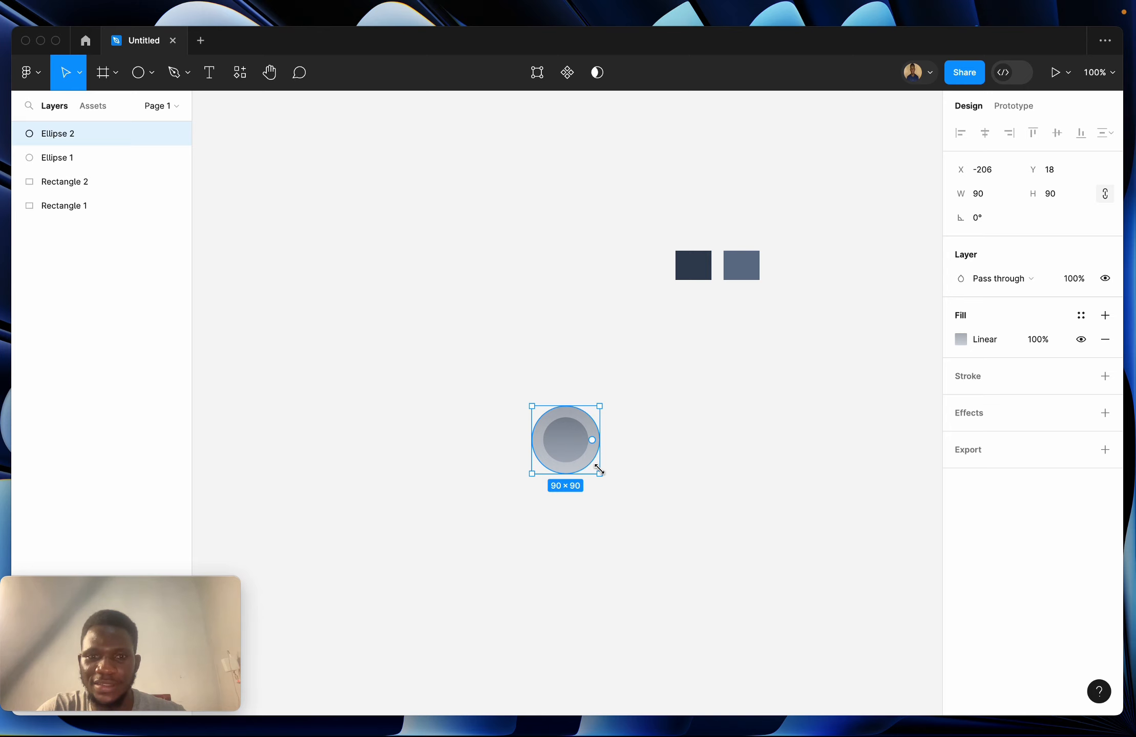
- Duplicate the 90 × 90 circle in place and enlarge the copy from its centre to 120 × 120
left_click(641, 456)
left_click(596, 451)
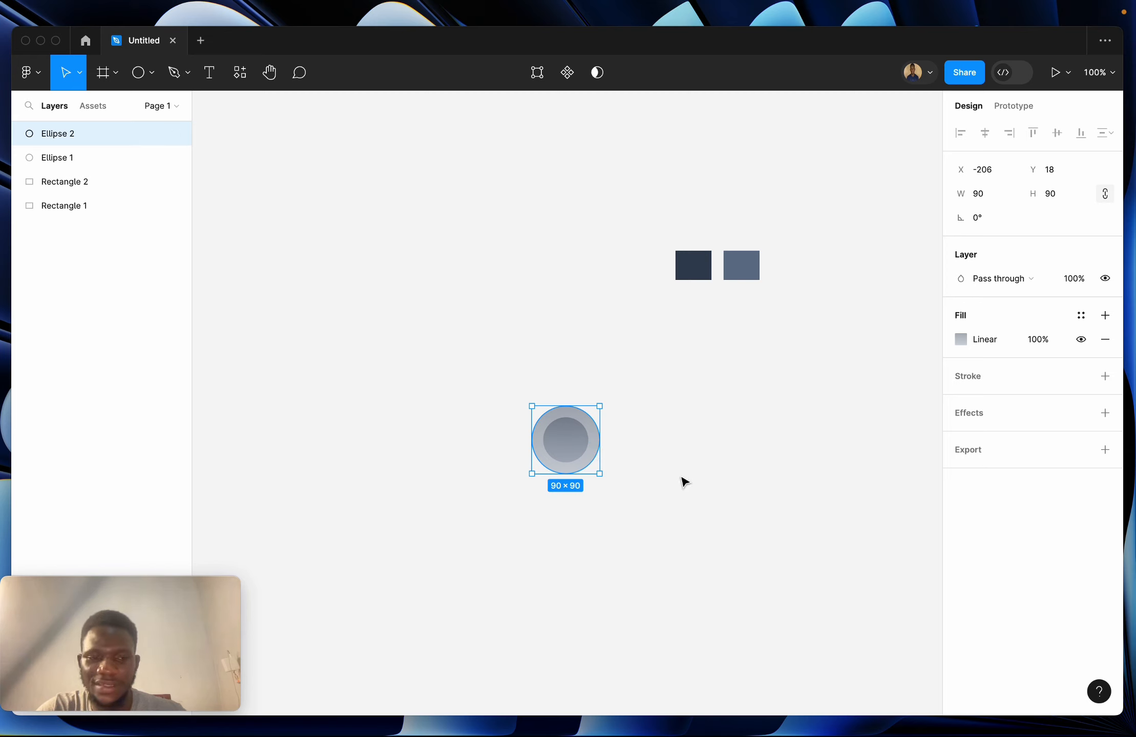
key("super+d")
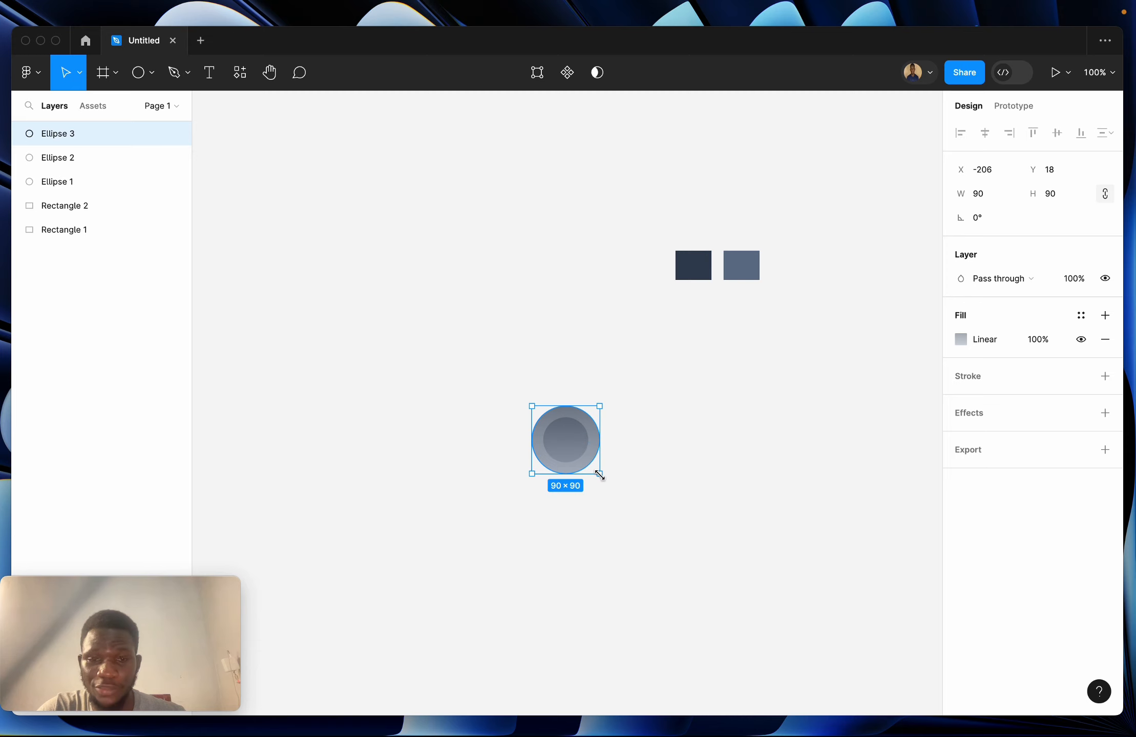
left_click_drag(599, 476, 610, 483)
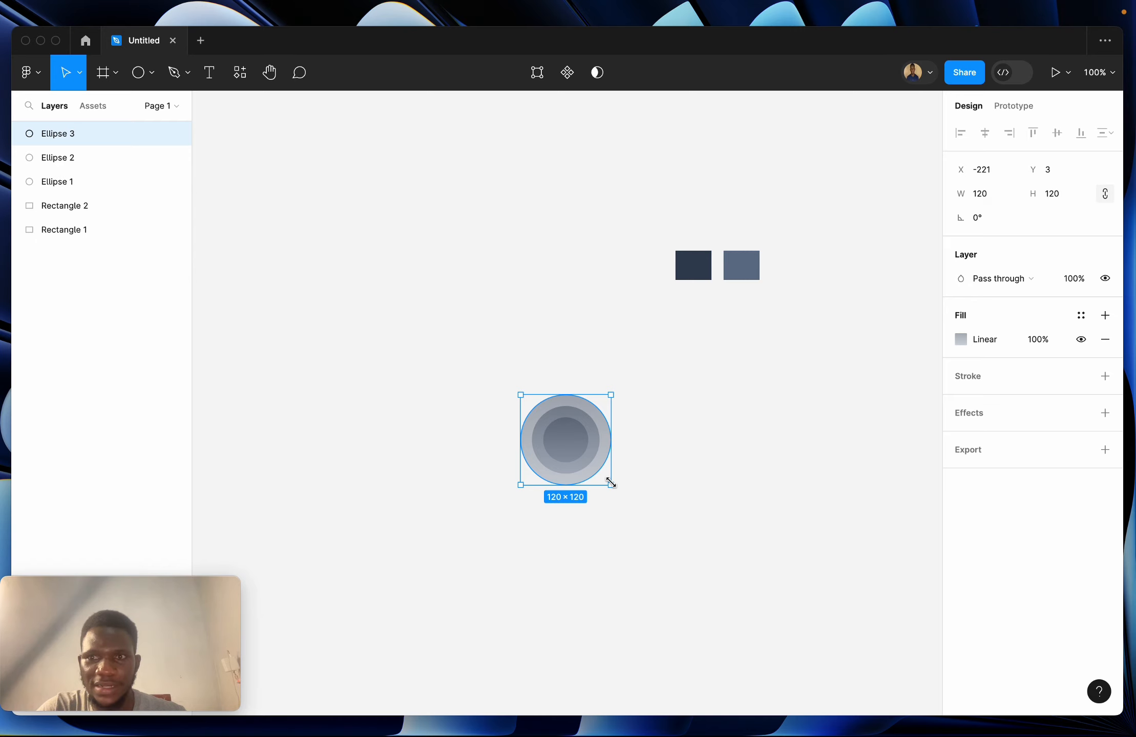
- Add two more concentric copies of the 120 × 120 circle, enlarged from the centre to 156 × 156 and 204 × 204
left_click(646, 485)
left_click(600, 467)
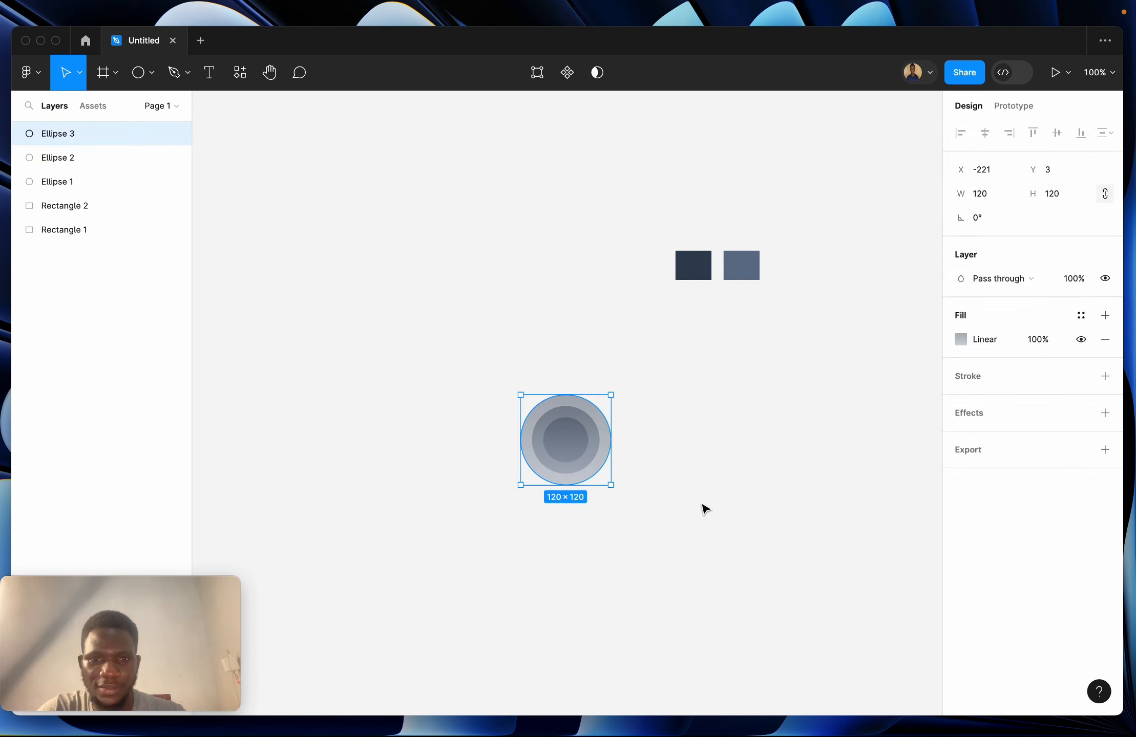
key("super+d")
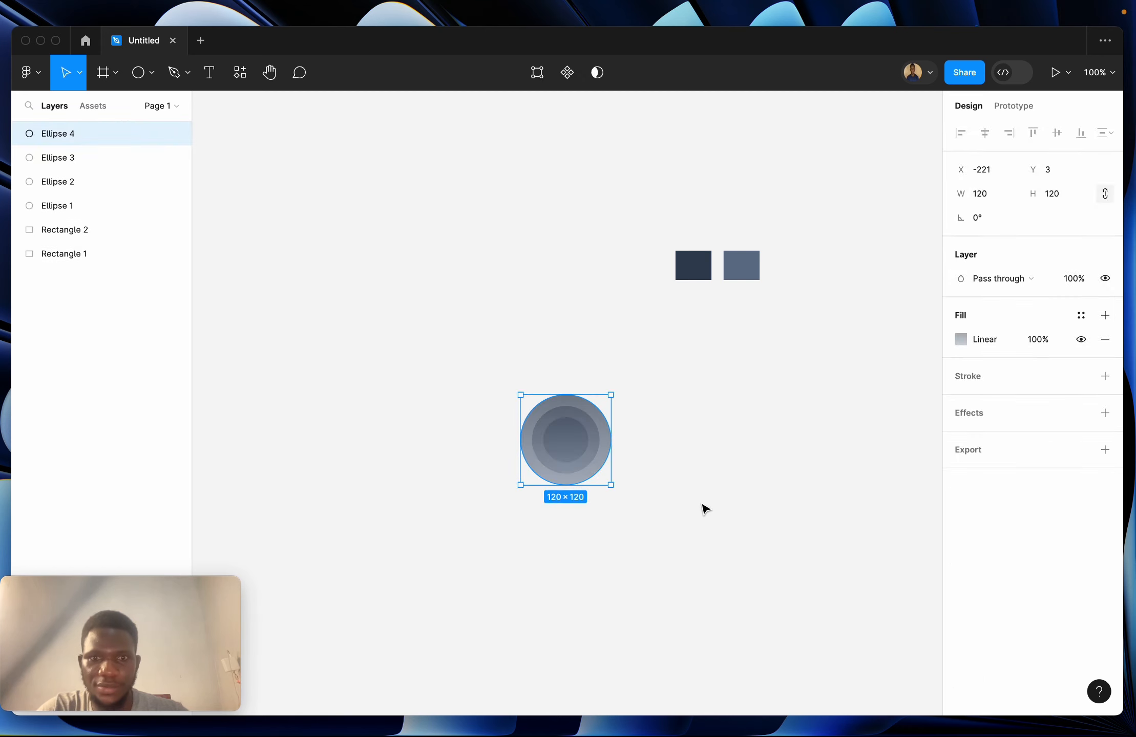
key("super+d")
left_click_drag(610, 484, 643, 510)
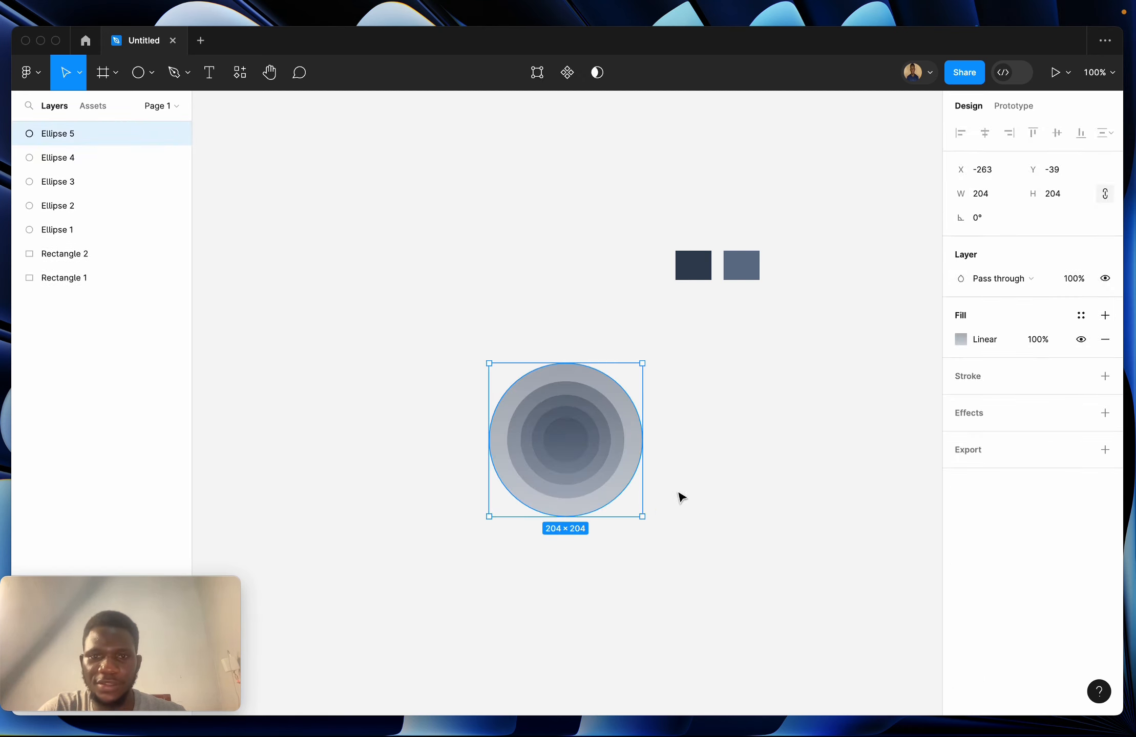
- Delete the two colour swatch rectangles above the circles
left_click(682, 497)
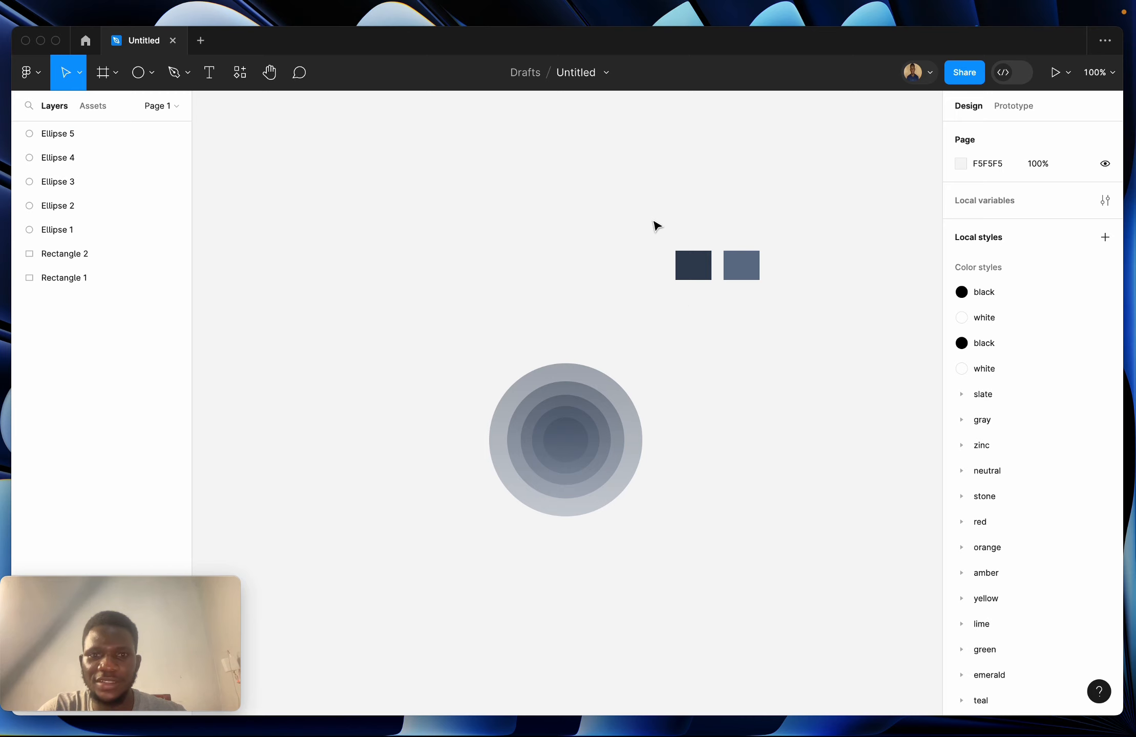
left_click_drag(654, 221, 806, 335)
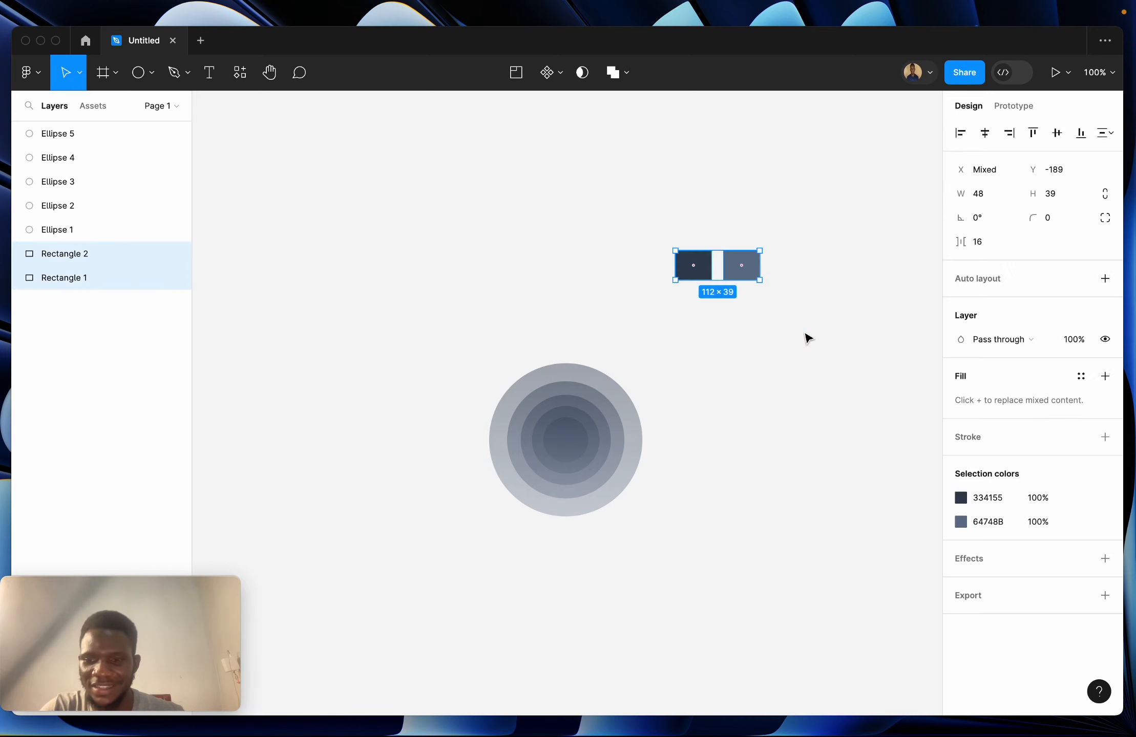
key("Delete")
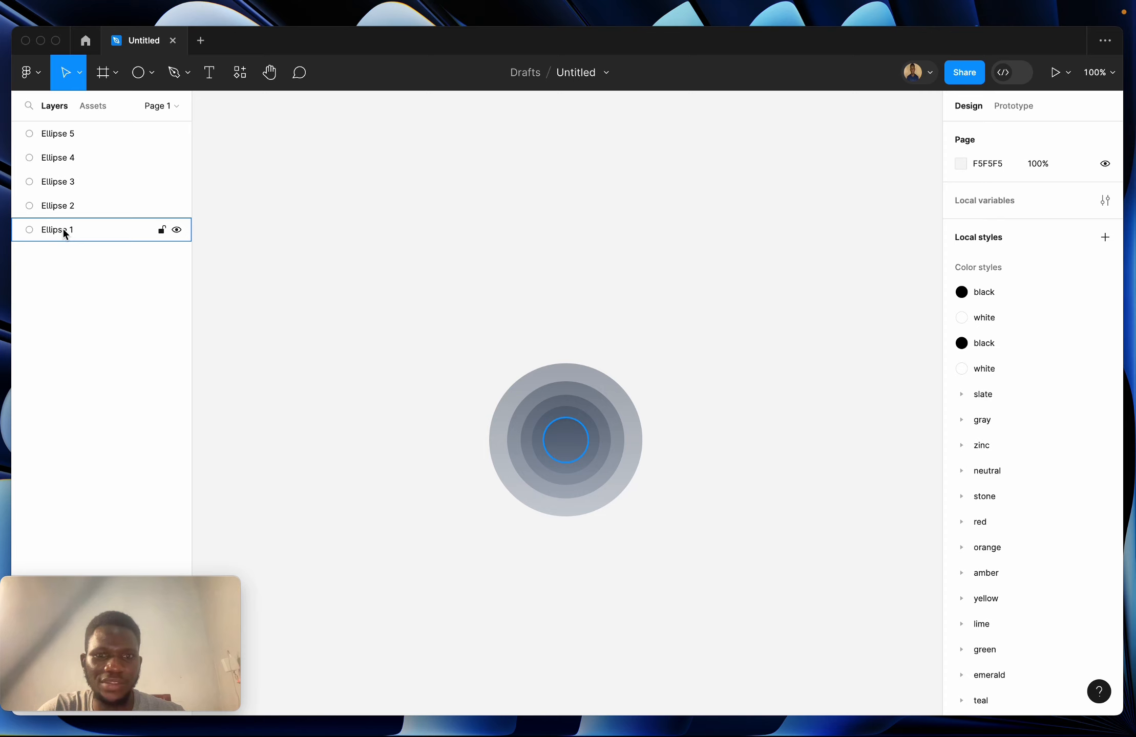
- Reorder the circle layers from smallest at the front to largest at the back, Ellipse 1 through Ellipse 5
left_click_drag(64, 232, 80, 132)
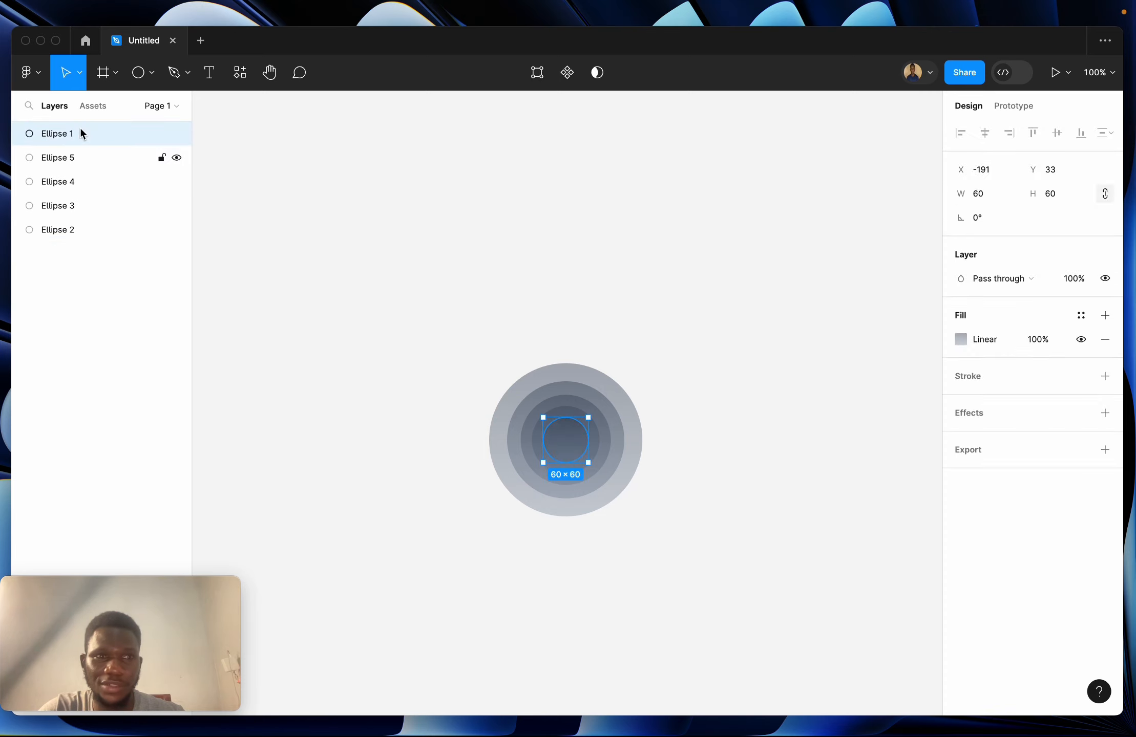
left_click_drag(68, 229, 102, 149)
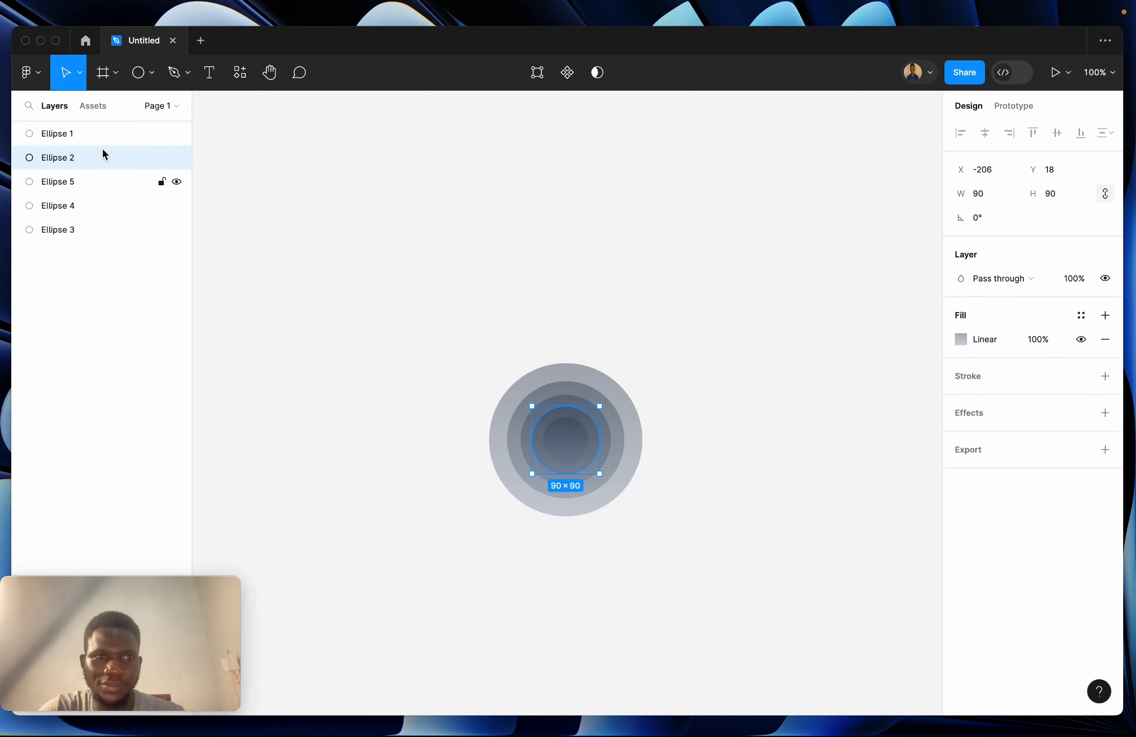
left_click_drag(66, 230, 92, 173)
left_click(74, 231)
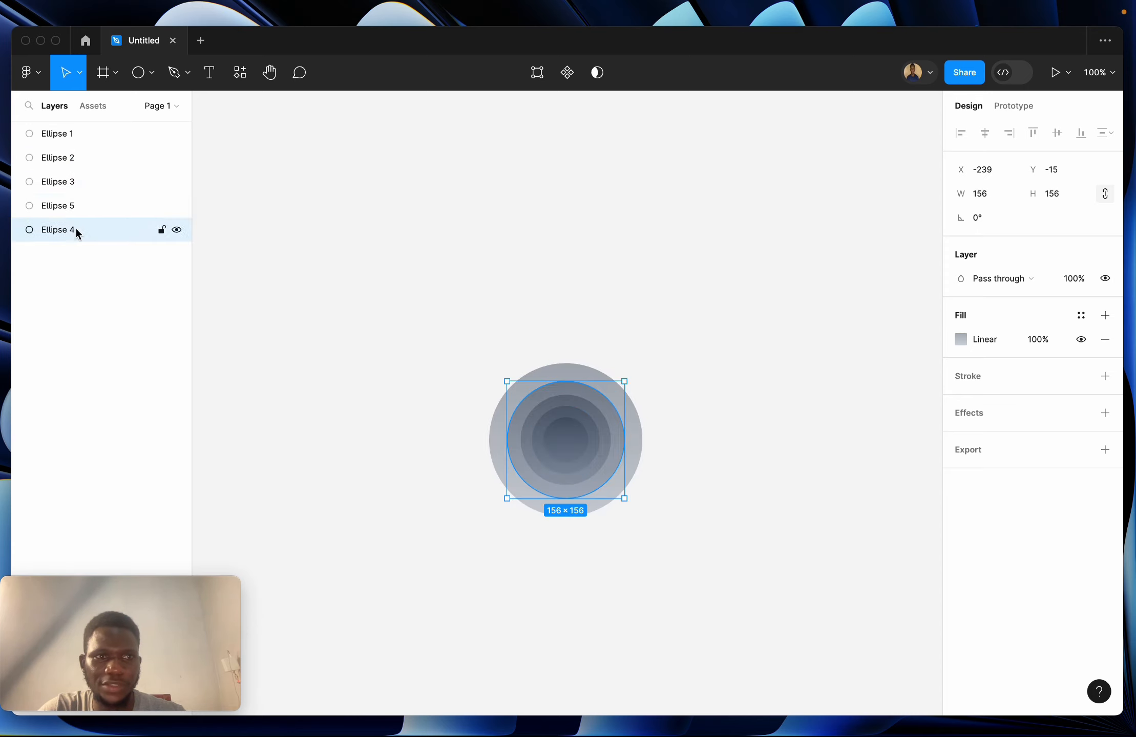
left_click_drag(75, 231, 88, 201)
left_click(502, 301)
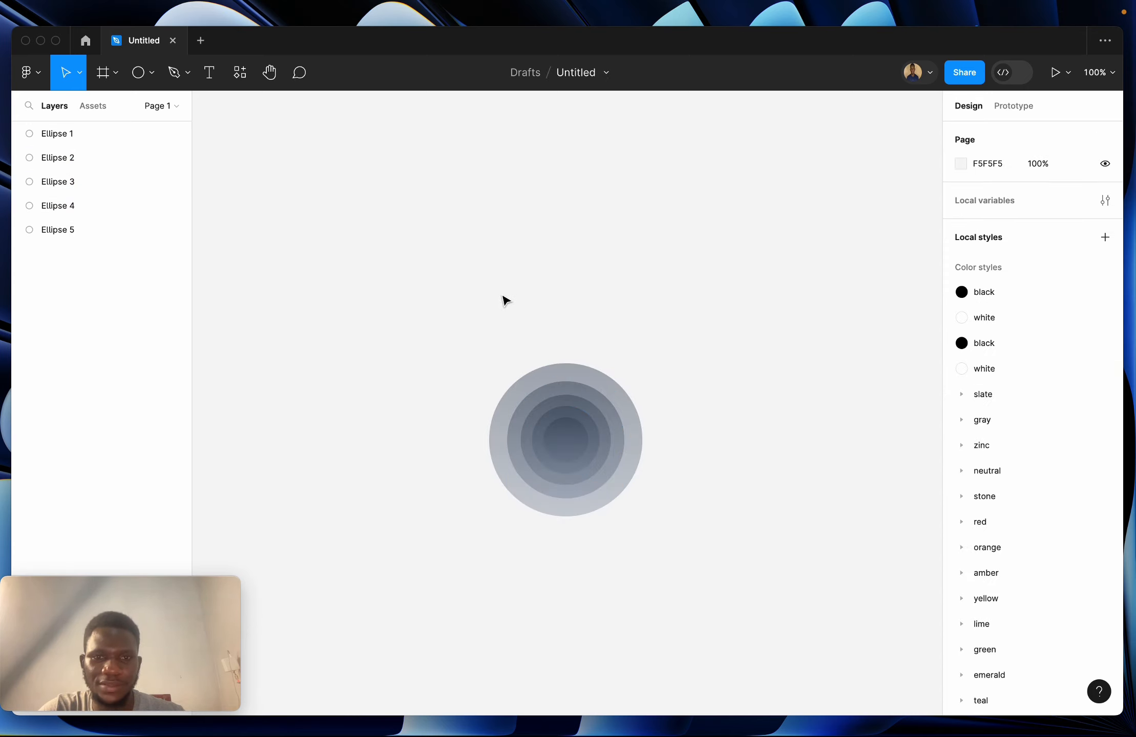
- Add a drop shadow with its default settings to the innermost 60 × 60 circle
left_click(562, 442)
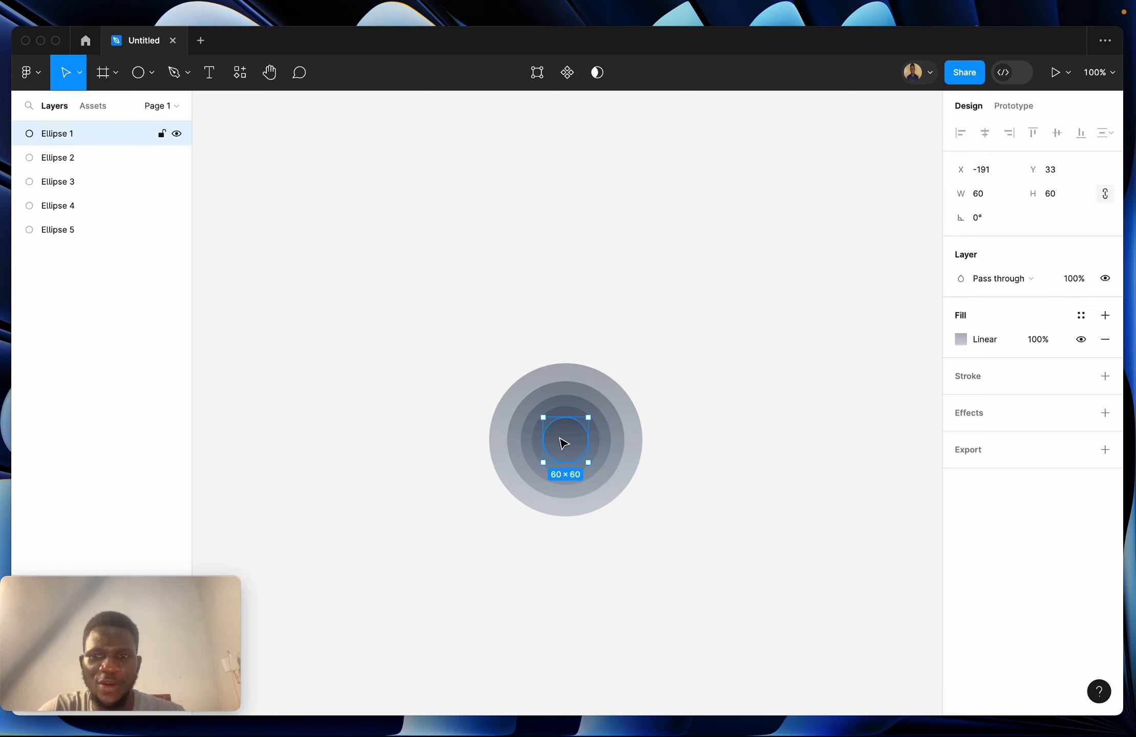
left_click(980, 416)
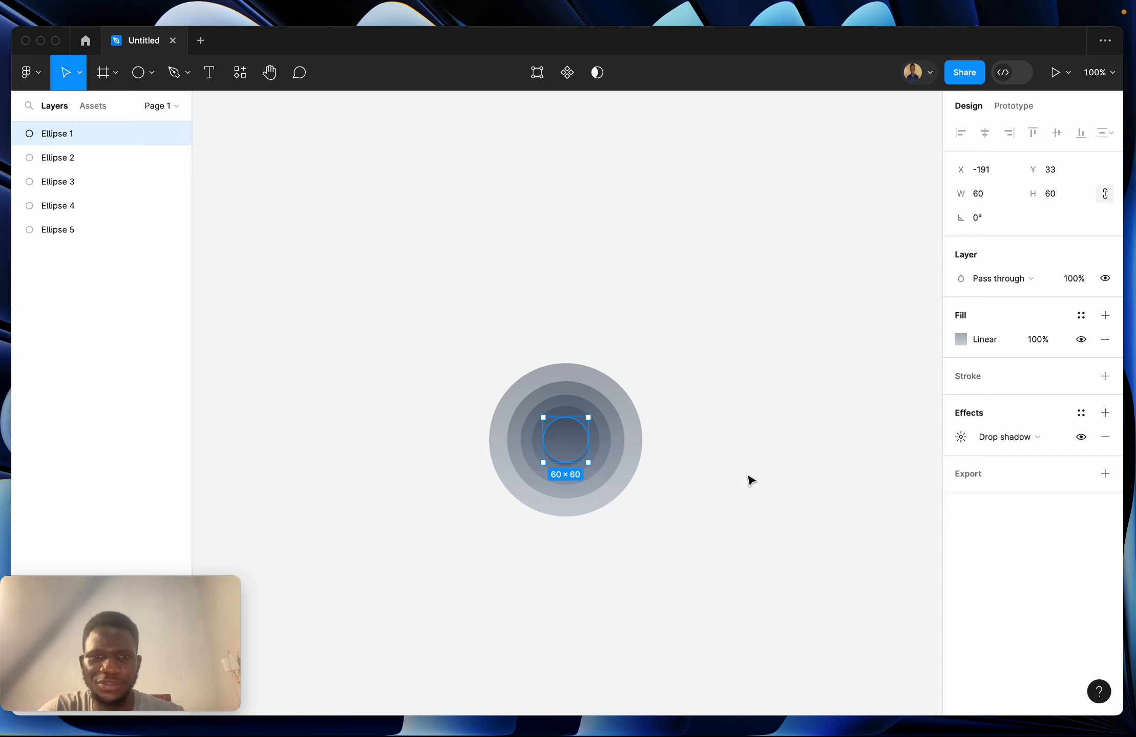
left_click(962, 440)
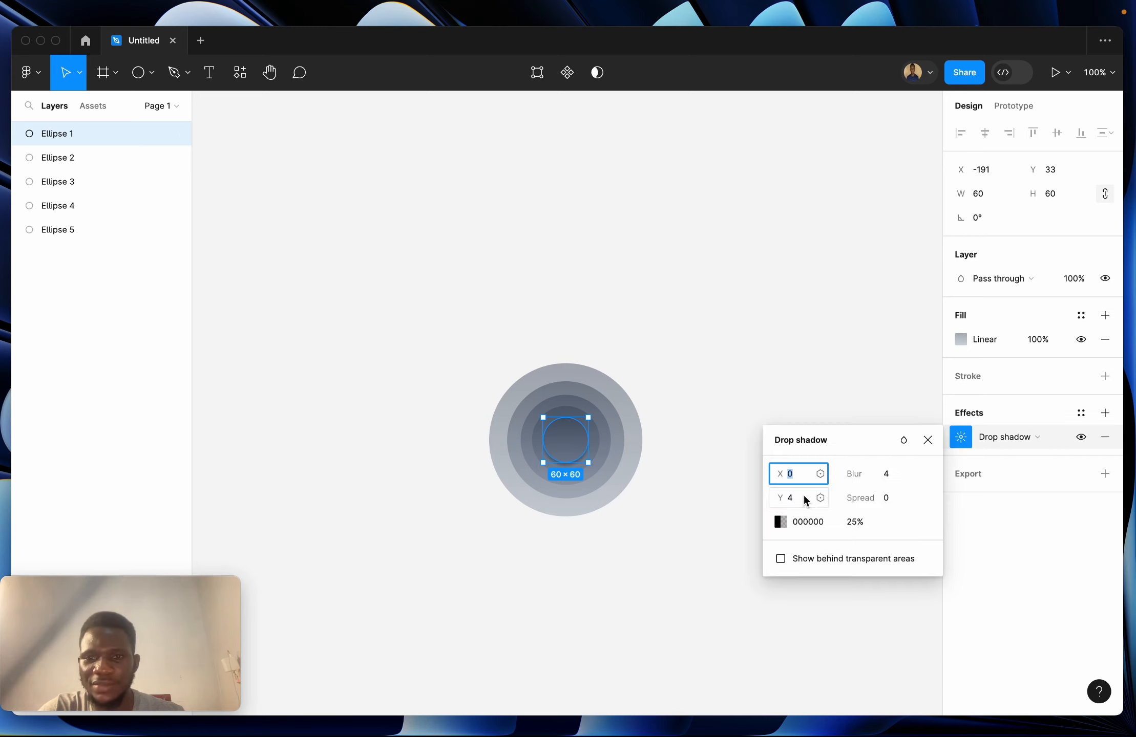
left_click(928, 441)
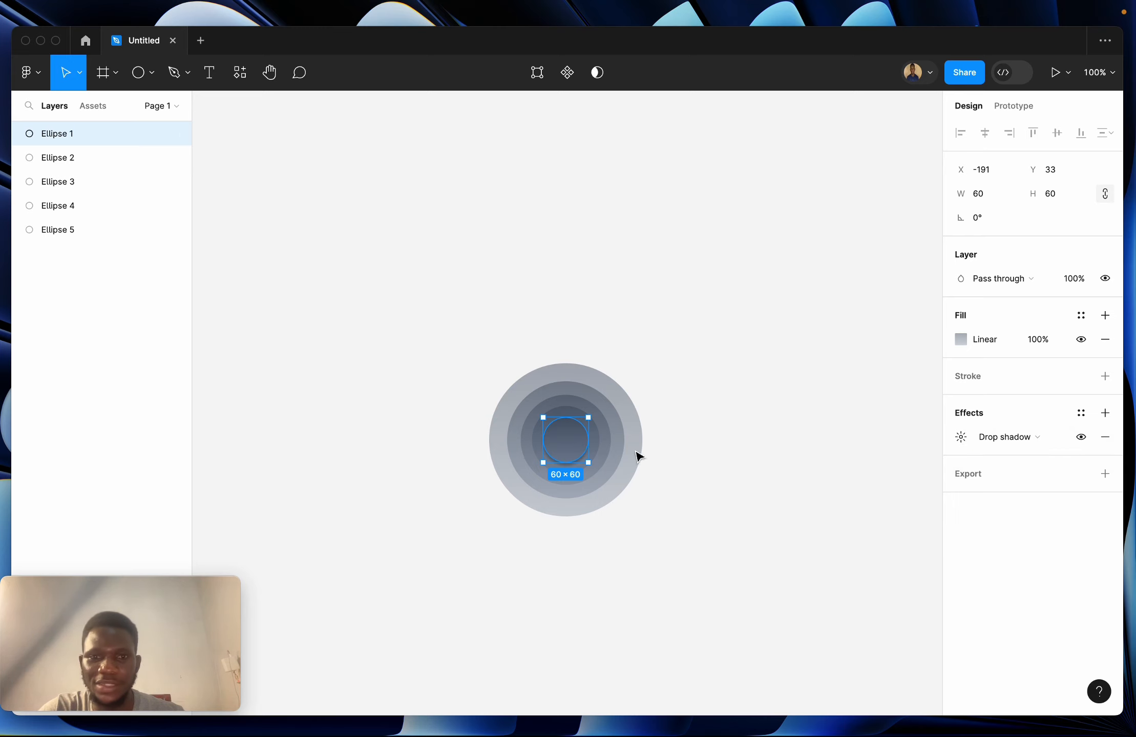
- Add the same default drop shadow to each of the four larger circles, Ellipse 2 through Ellipse 5
left_click(598, 445)
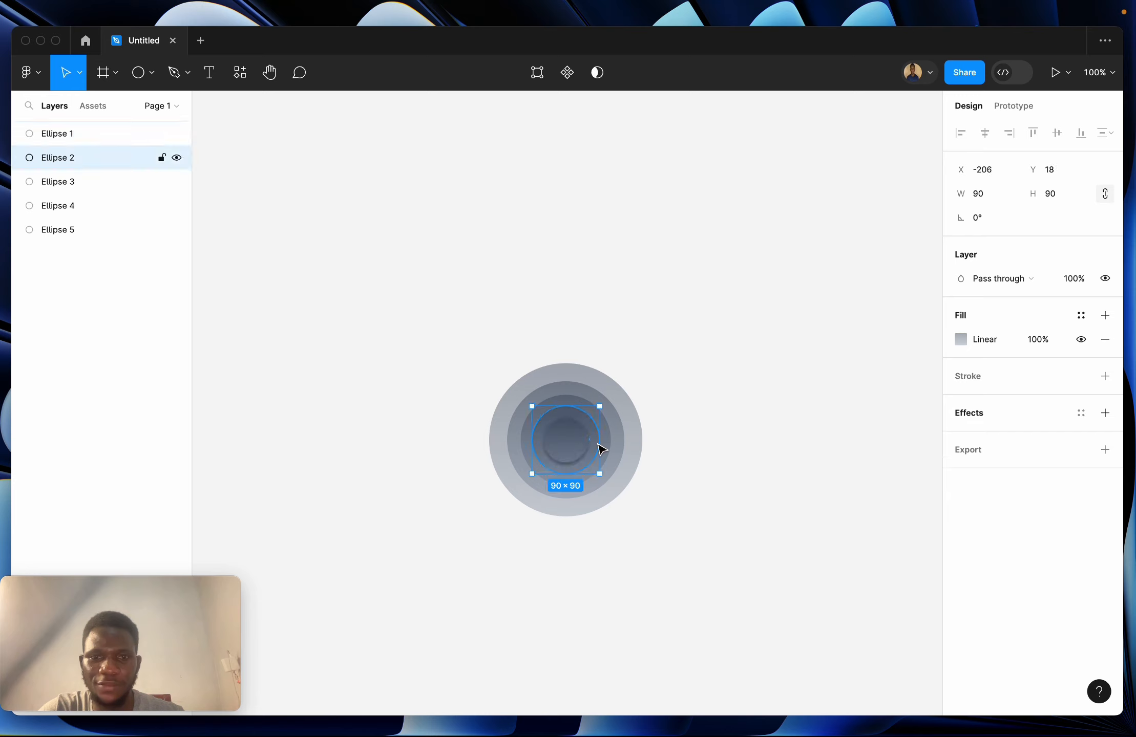
left_click(969, 412)
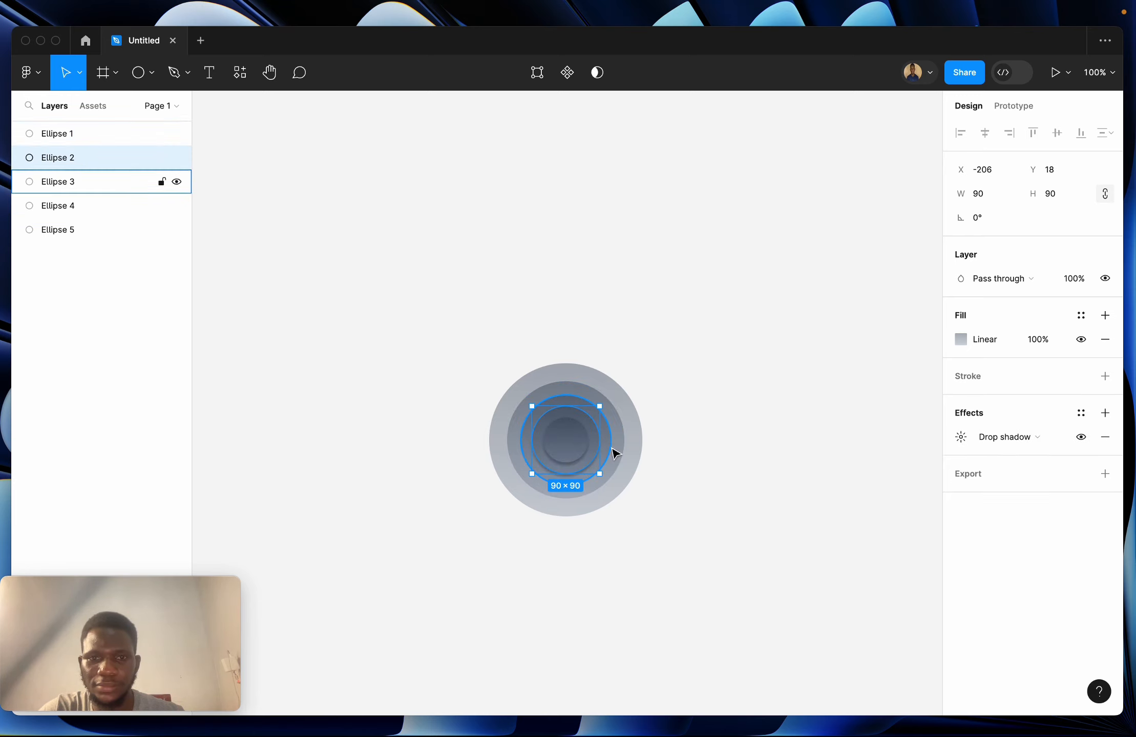
left_click(612, 455)
left_click(968, 412)
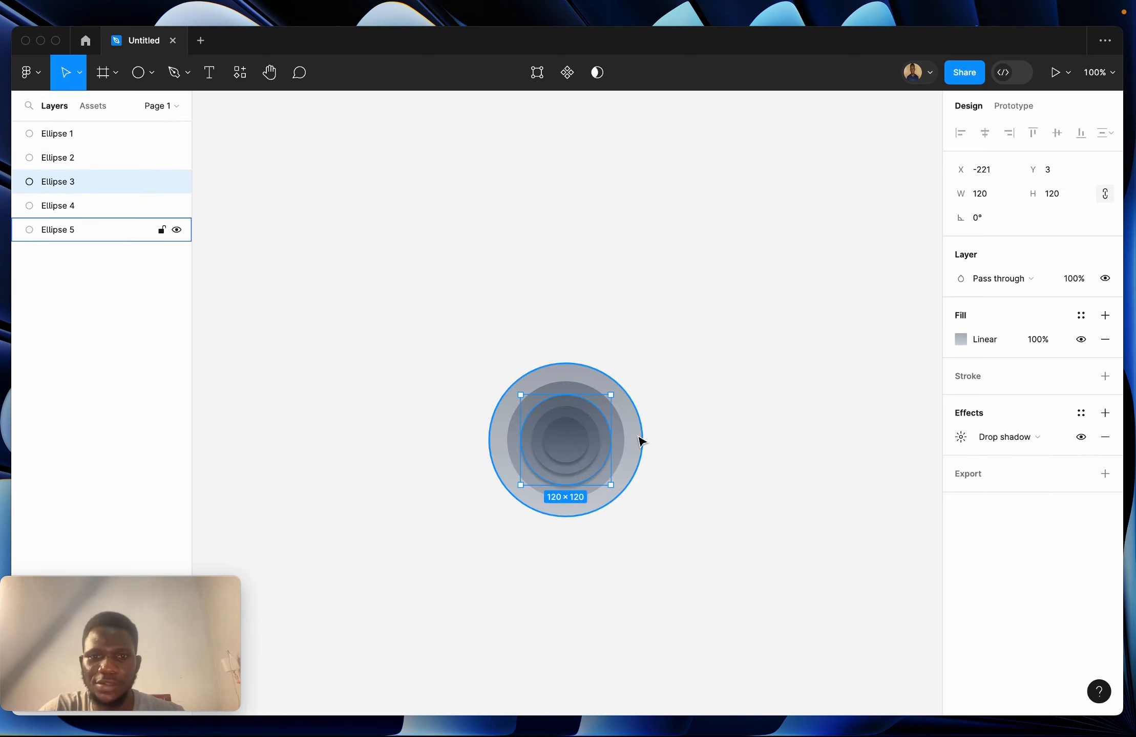
left_click(619, 445)
left_click(969, 413)
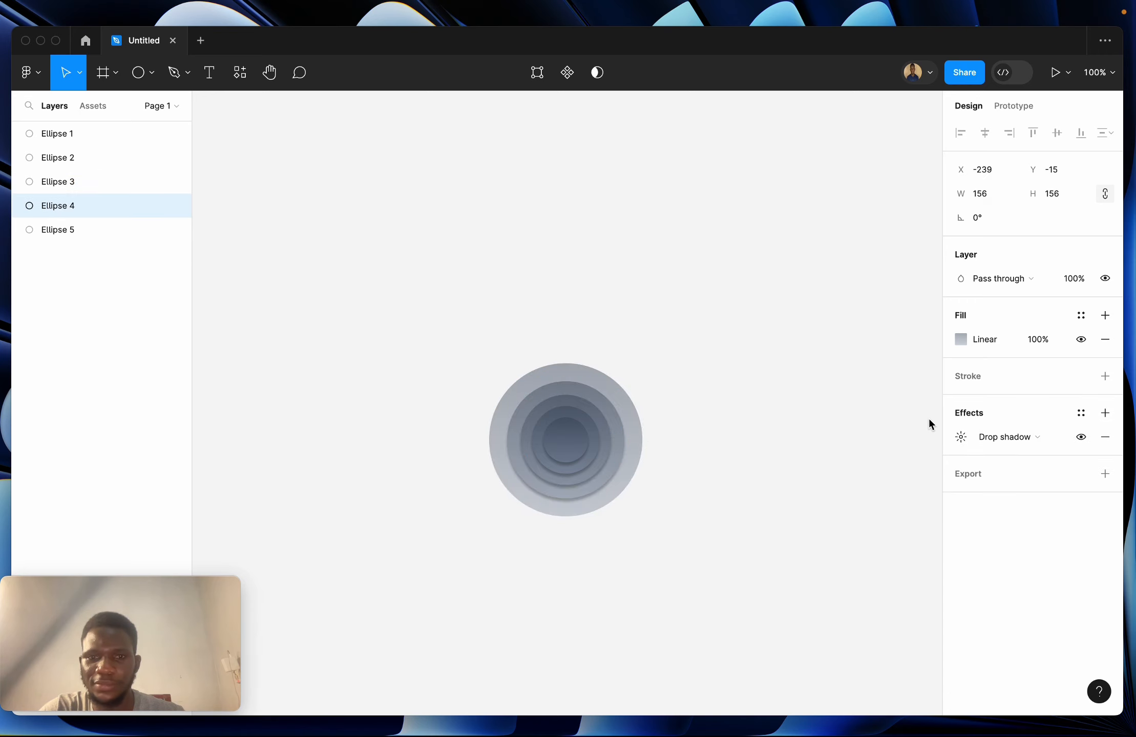
left_click(636, 453)
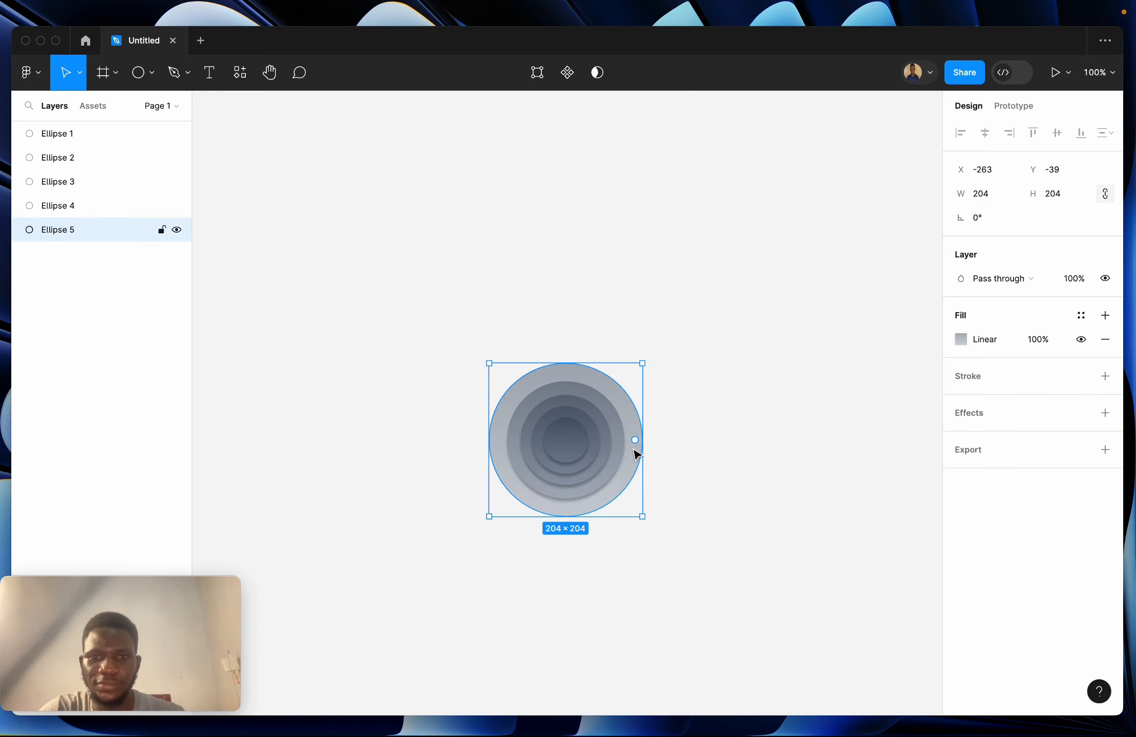
left_click(959, 414)
left_click(757, 451)
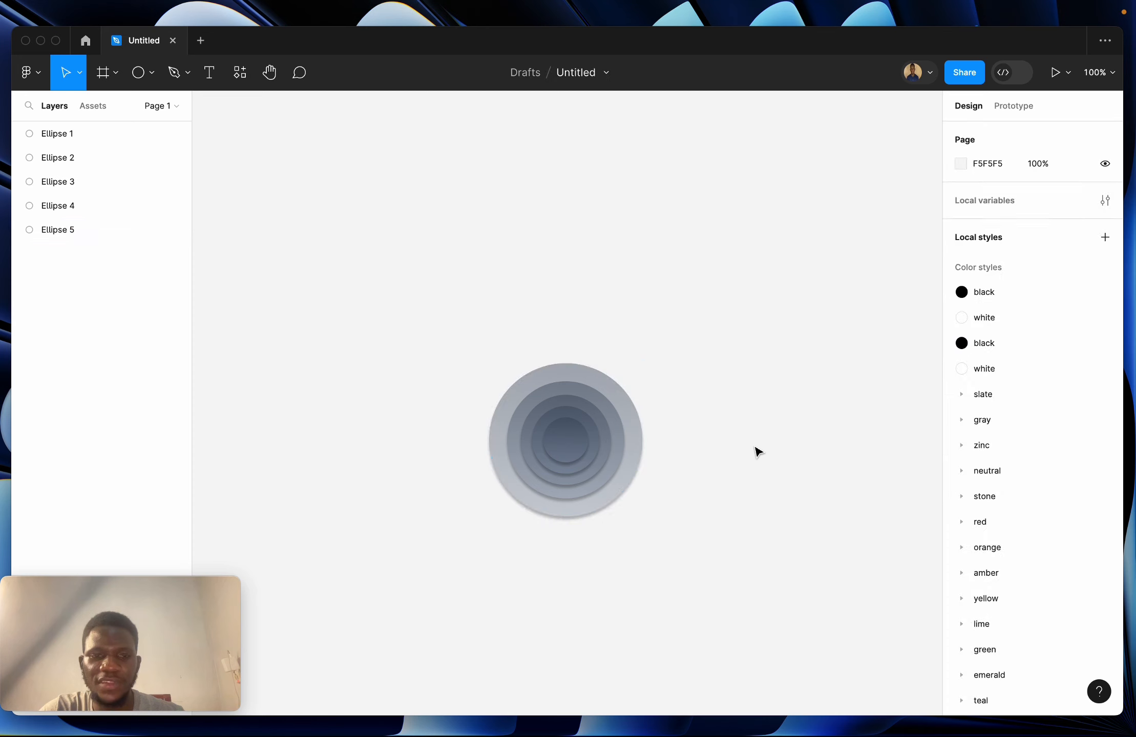
- Group all five concentric circles into one group
scroll(756, 452, "down", 2)
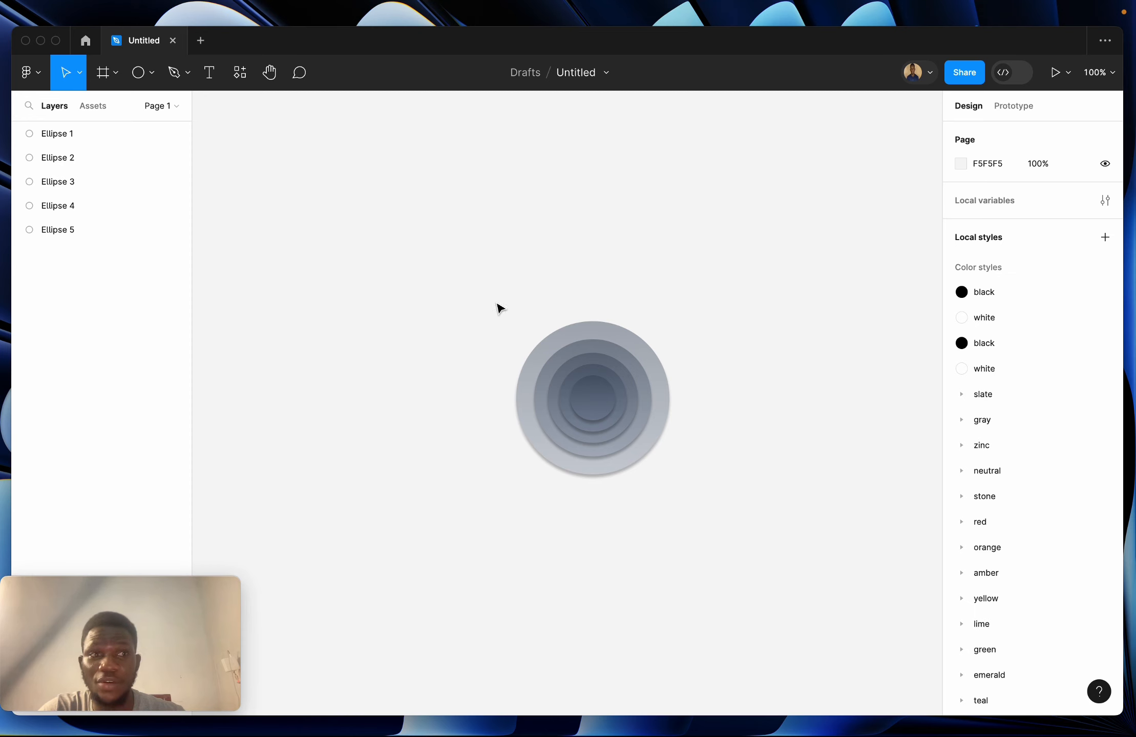
left_click_drag(493, 301, 727, 526)
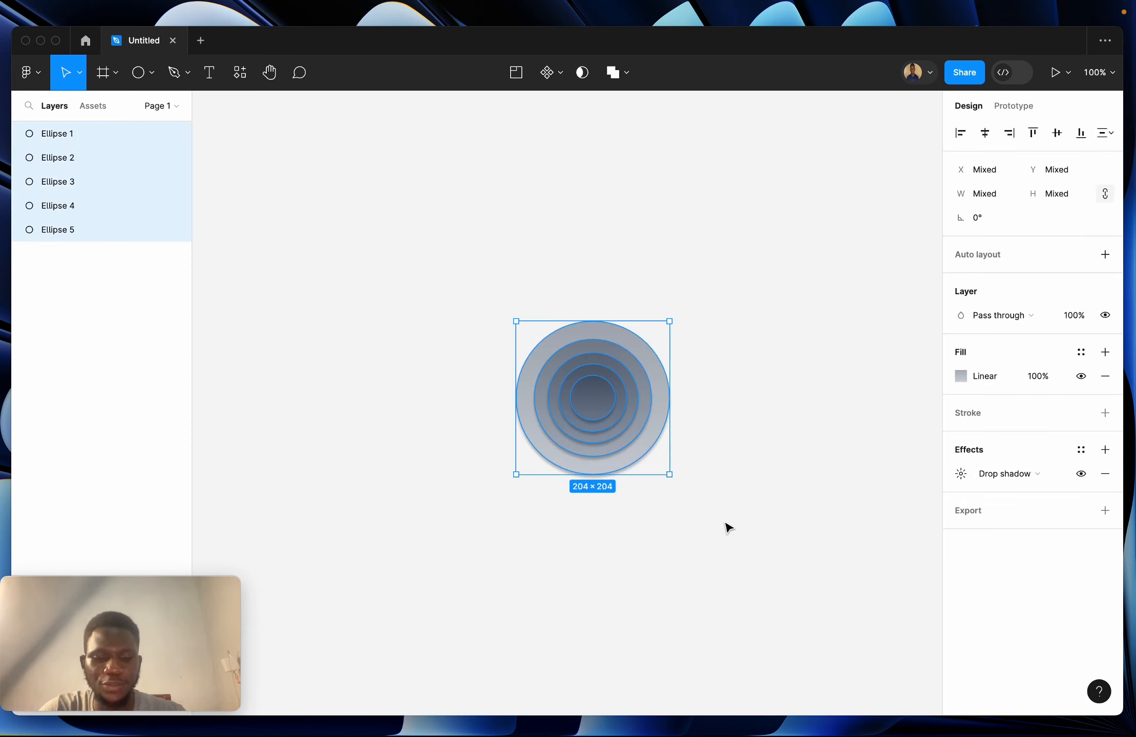
key("super+g")
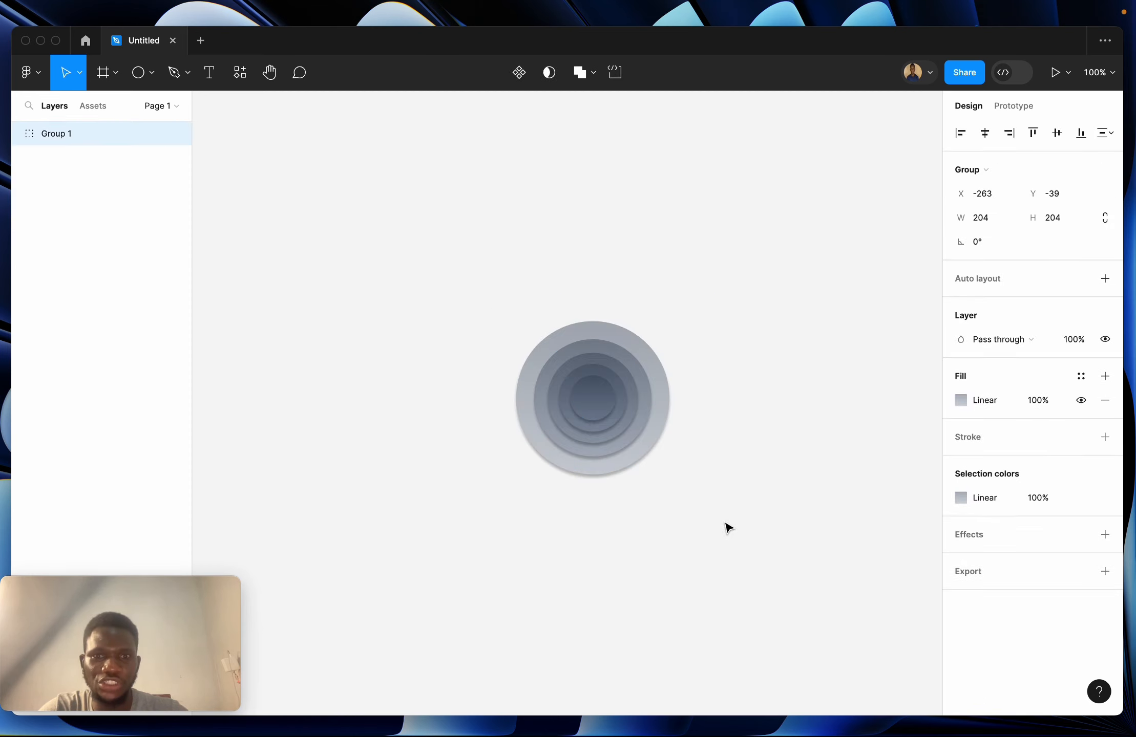
right_click(617, 419)
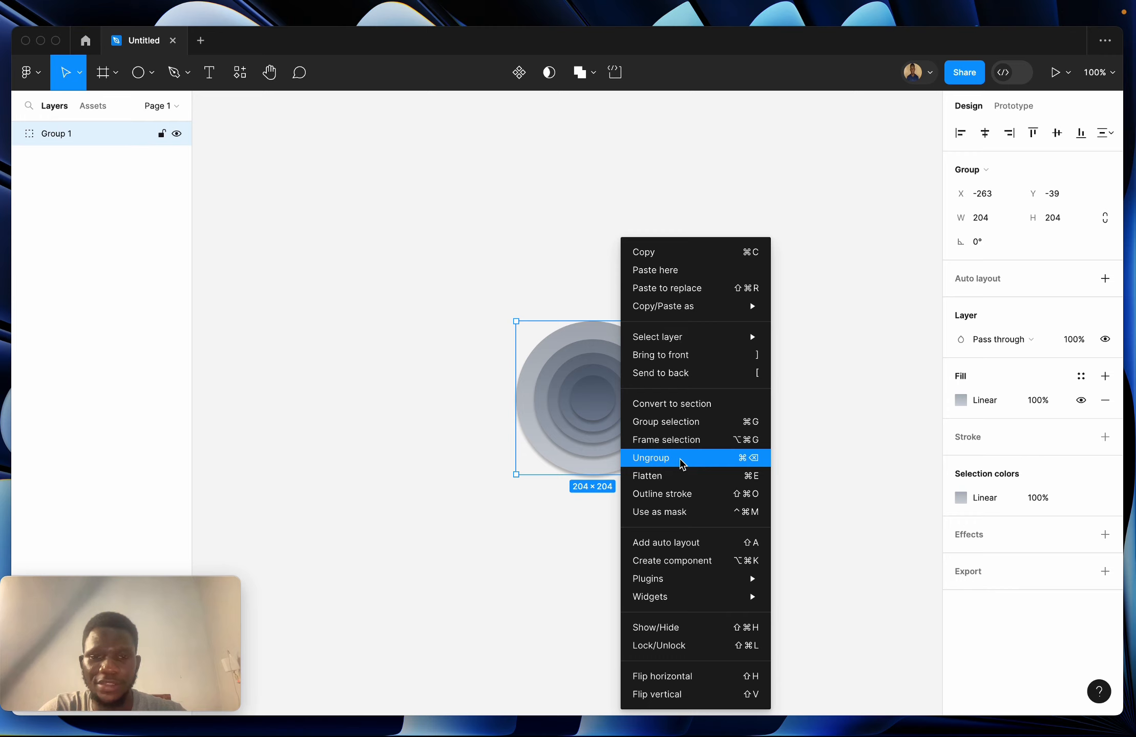
left_click(820, 402)
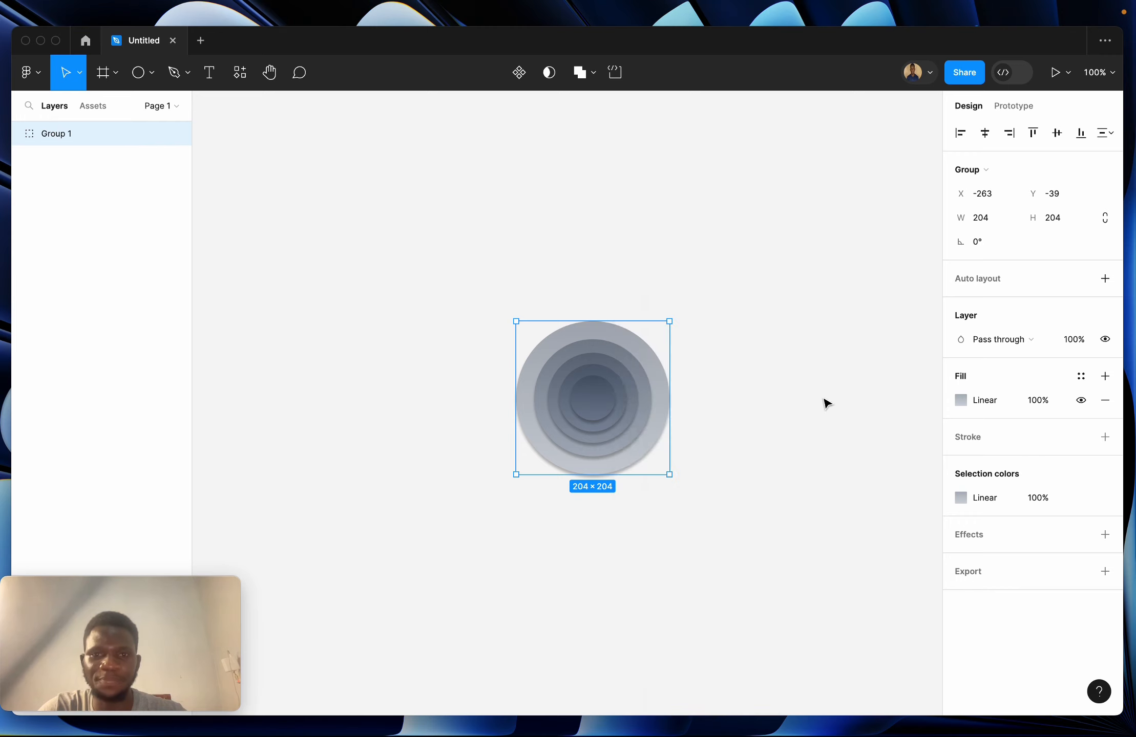
- Move the circle group up to about X -288, Y -256 and rename it "circle 1"
left_click_drag(598, 402, 579, 238)
double_click(63, 134)
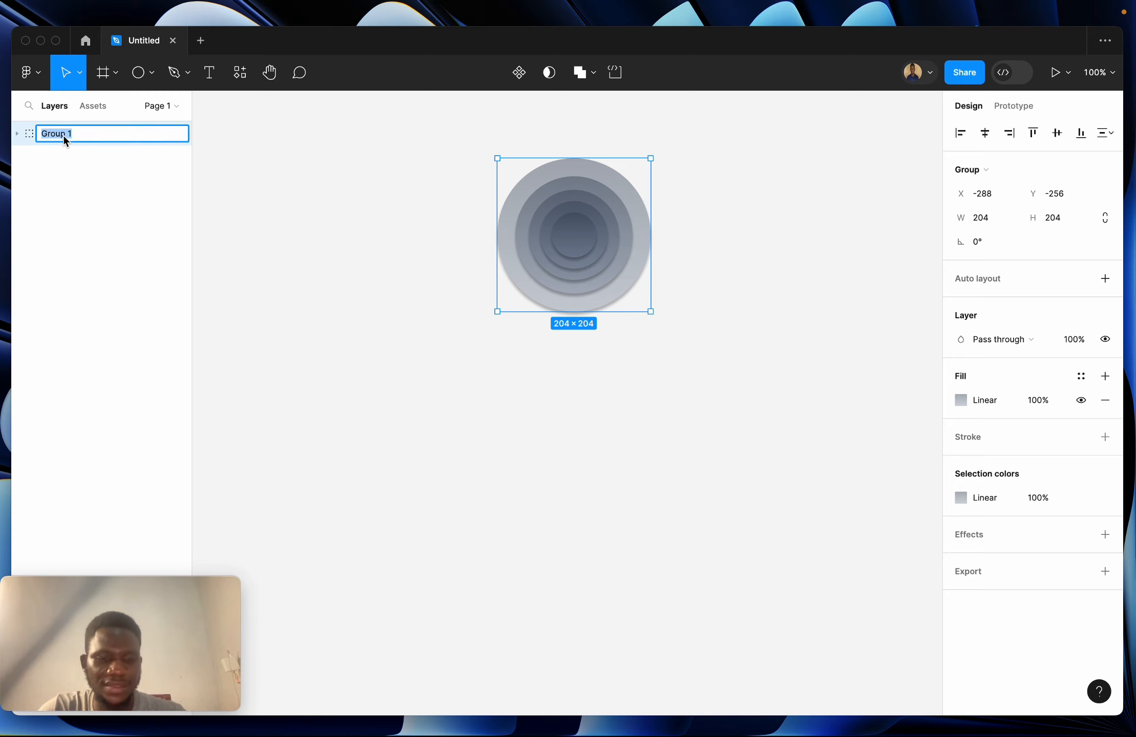
type("circle")
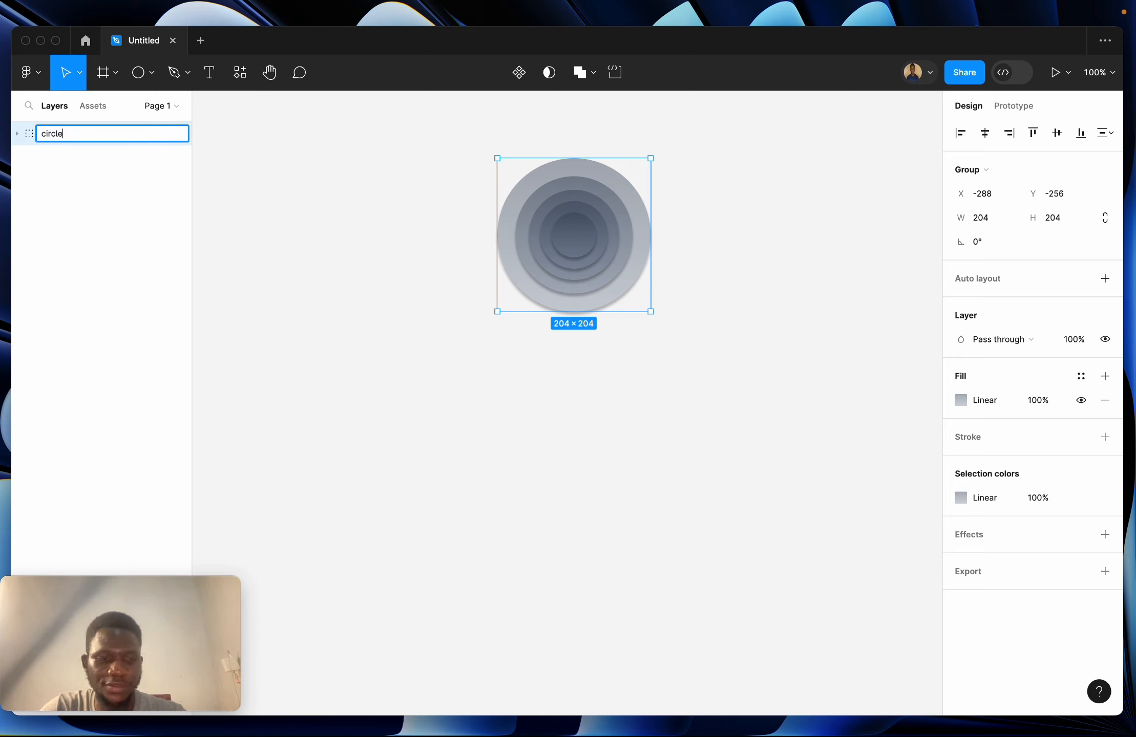
type(" 1")
key("Return")
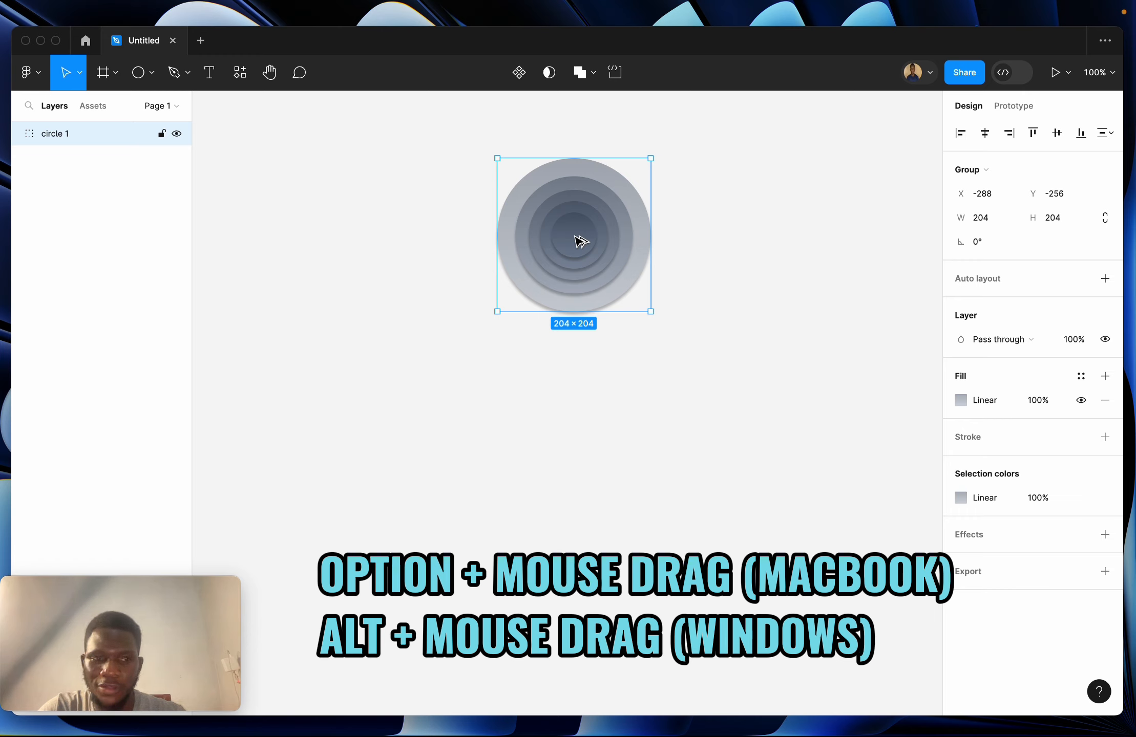
- Duplicate the circle 1 group four times straight down, making a vertical column of five groups with small gaps
left_click_drag(578, 241, 579, 410)
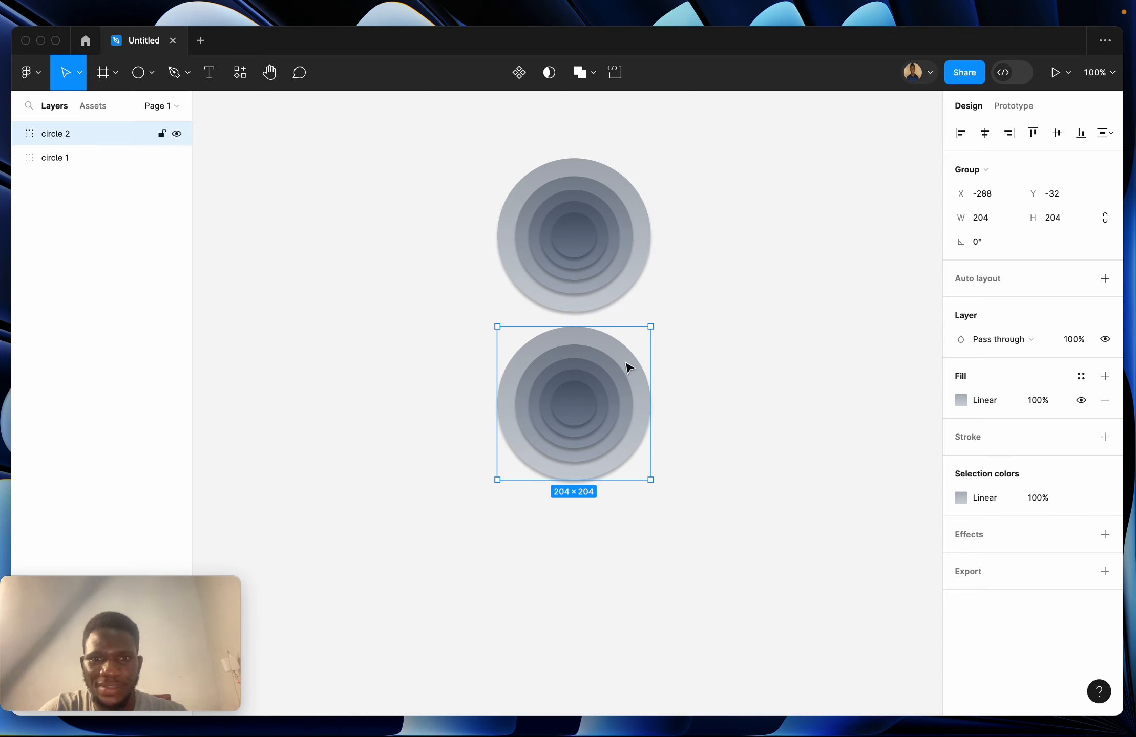
left_click(17, 134)
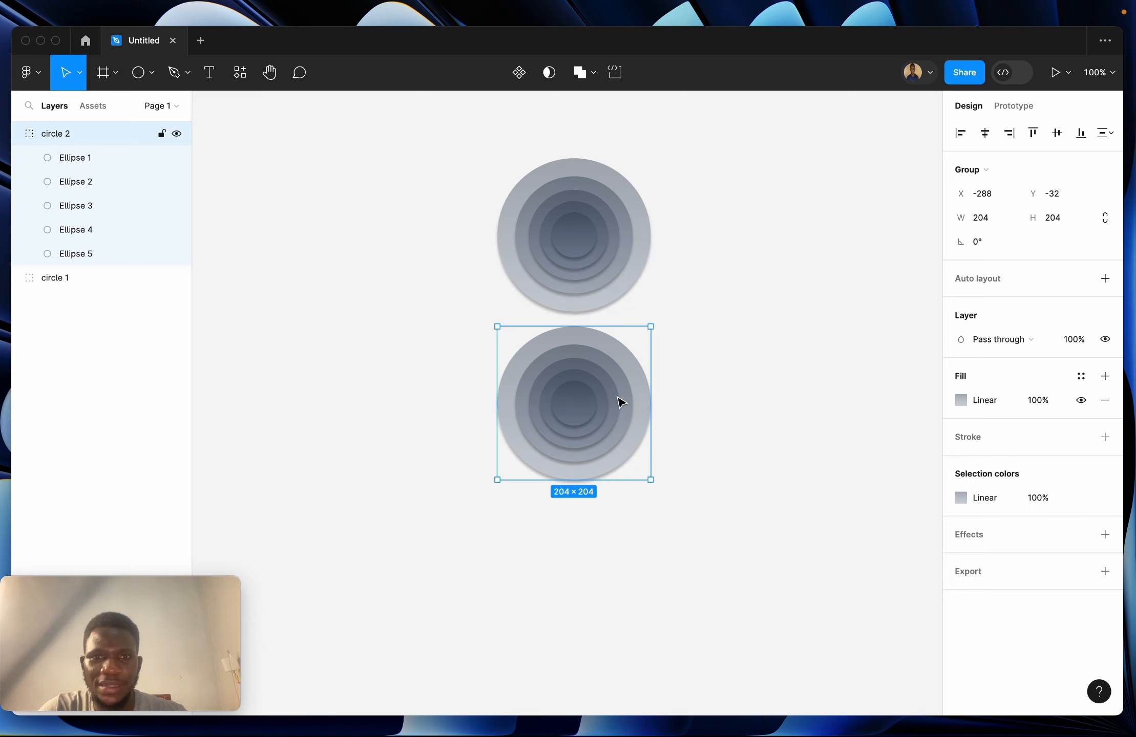
scroll(619, 402, "down", 3)
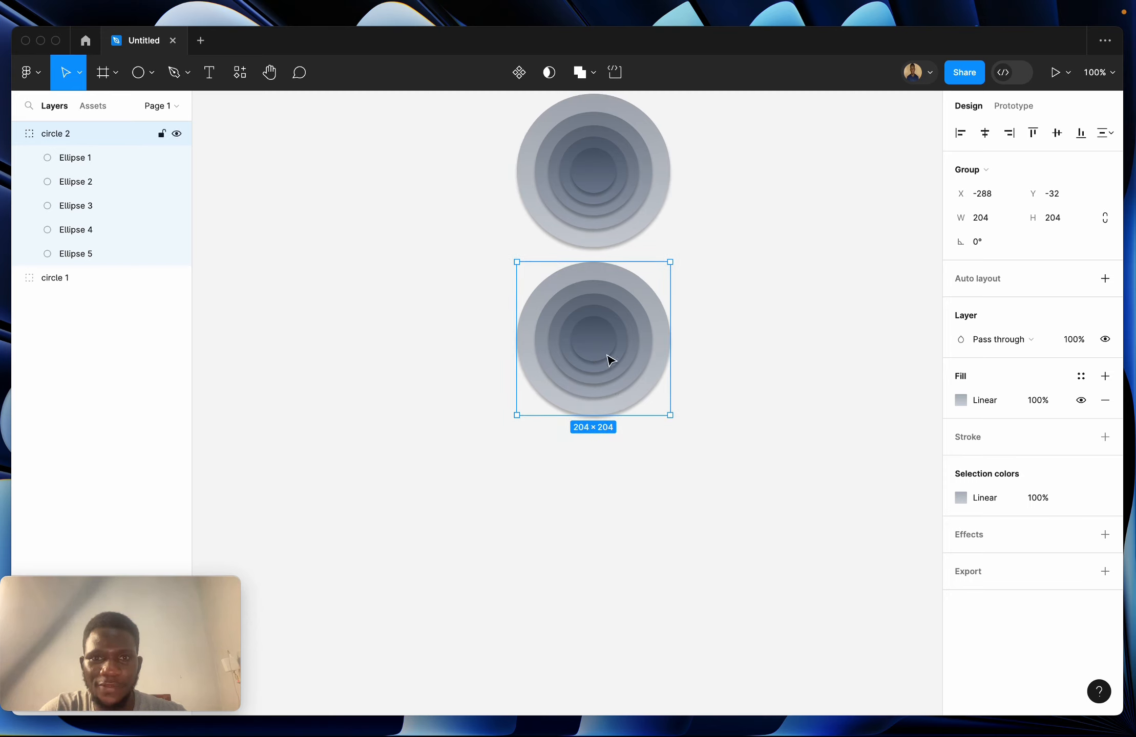
left_click_drag(610, 354, 608, 698)
scroll(611, 702, "down", 5)
scroll(610, 701, "right", 1)
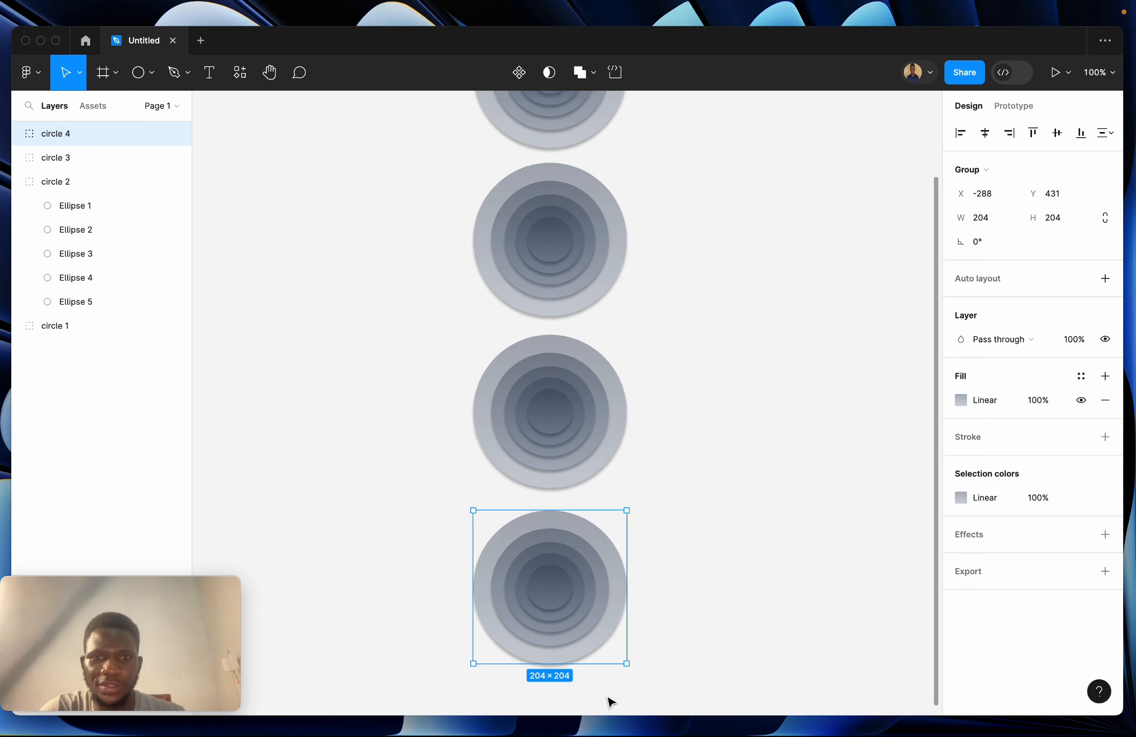
left_click_drag(551, 504, 550, 676)
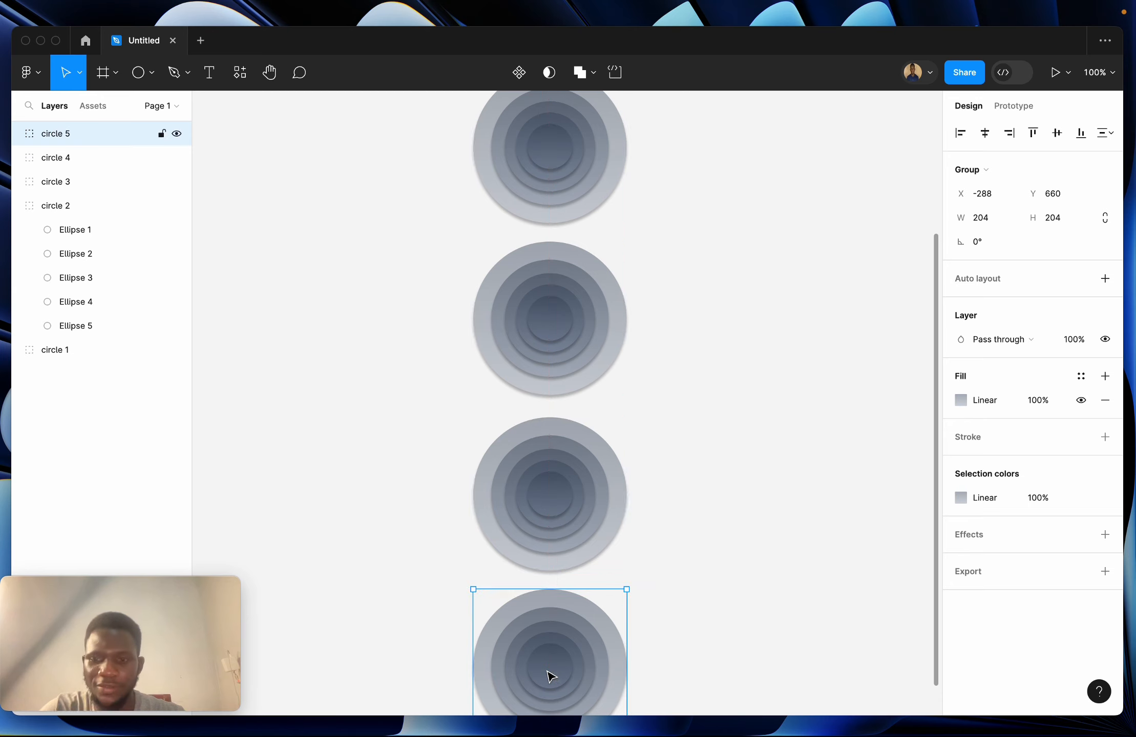
key("minus")
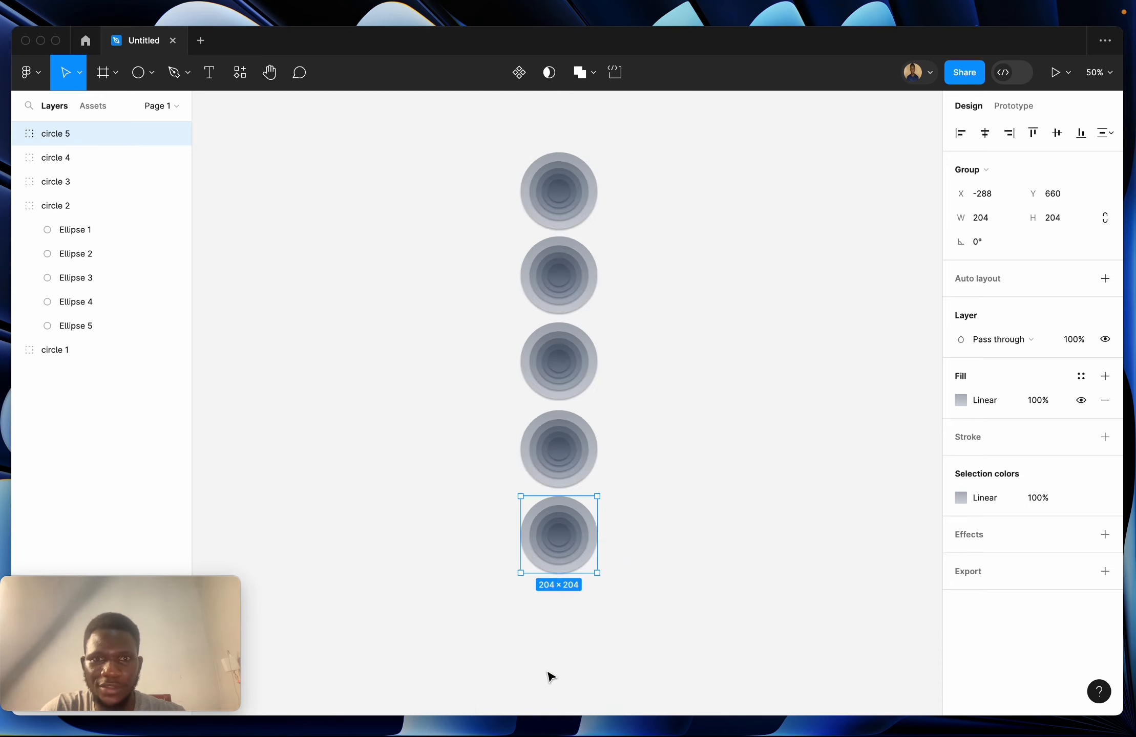
left_click(649, 424)
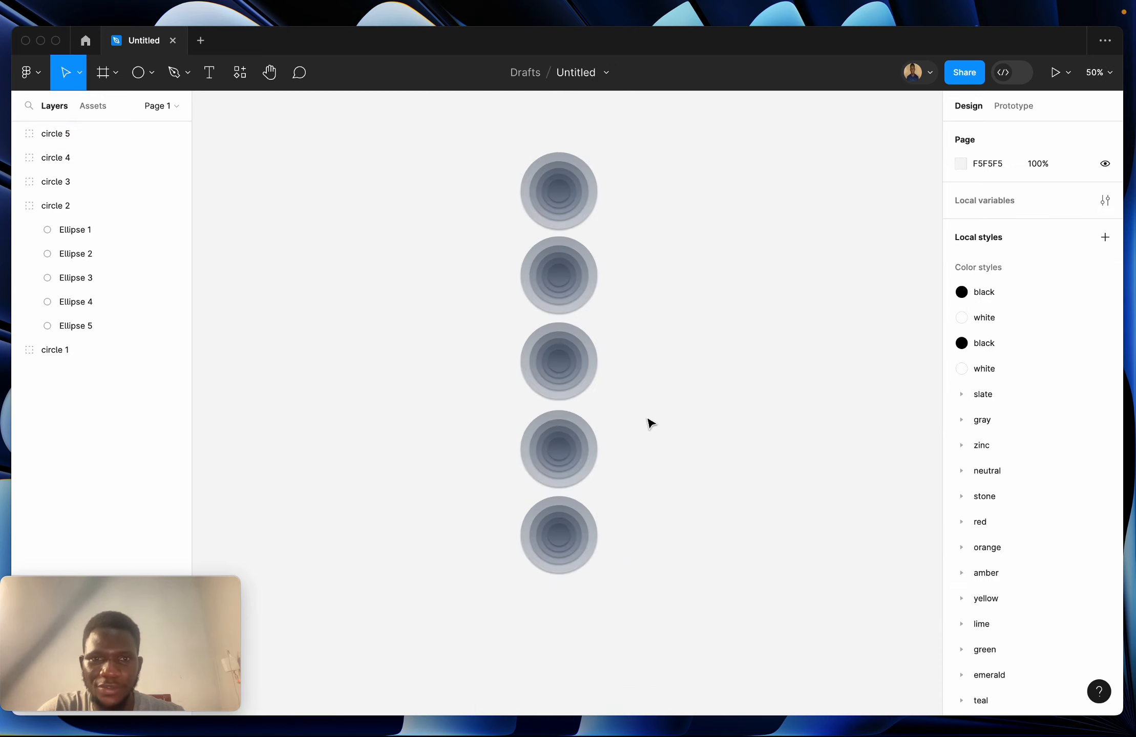
- Set the fill opacity of Ellipse 2 through Ellipse 5 in the circle 1 group to 0%
left_click(589, 176)
key("plus")
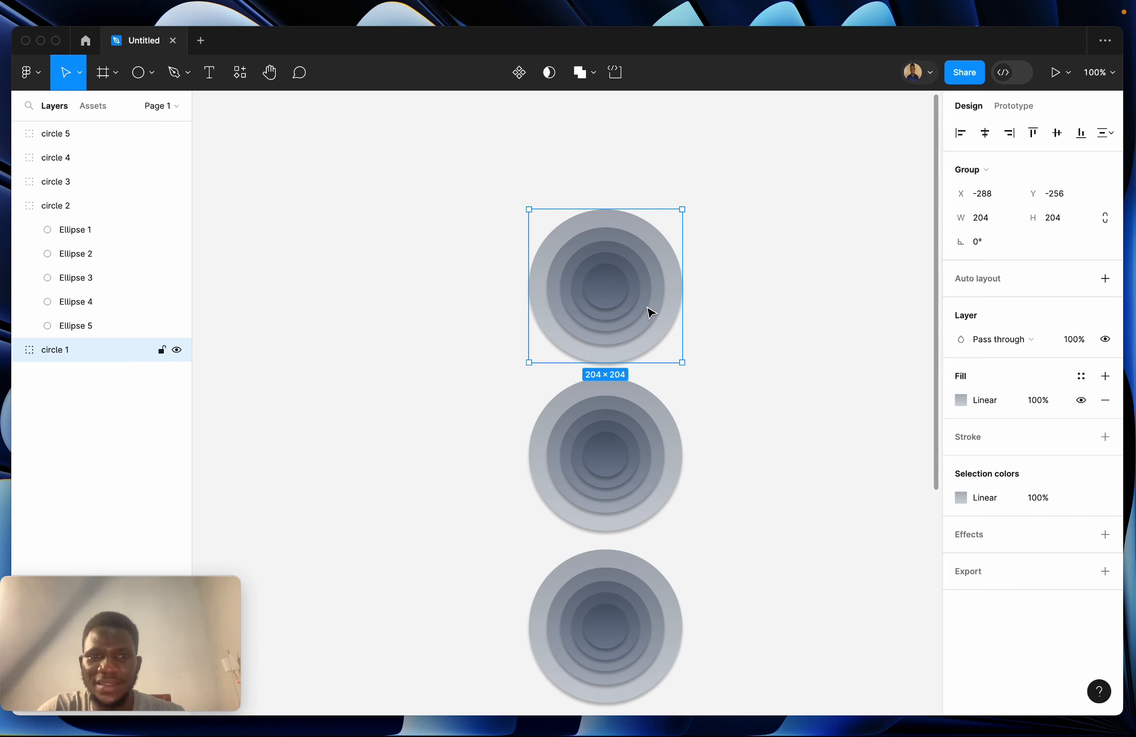
double_click(621, 302)
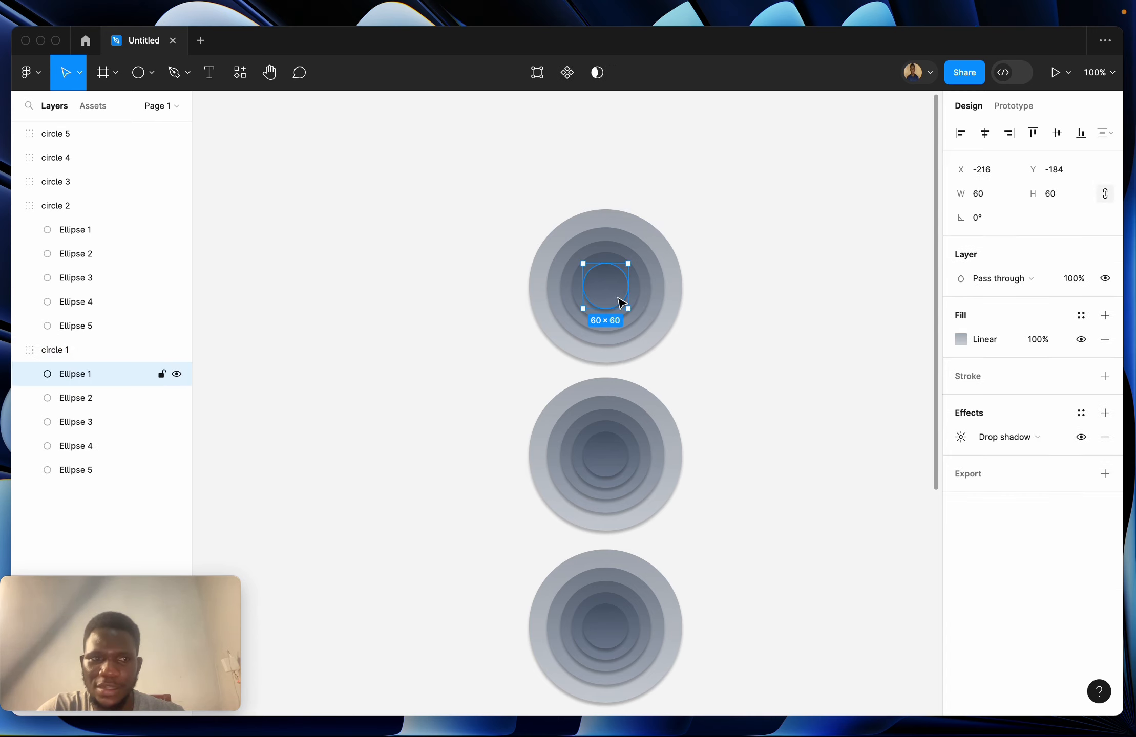
left_click(85, 403)
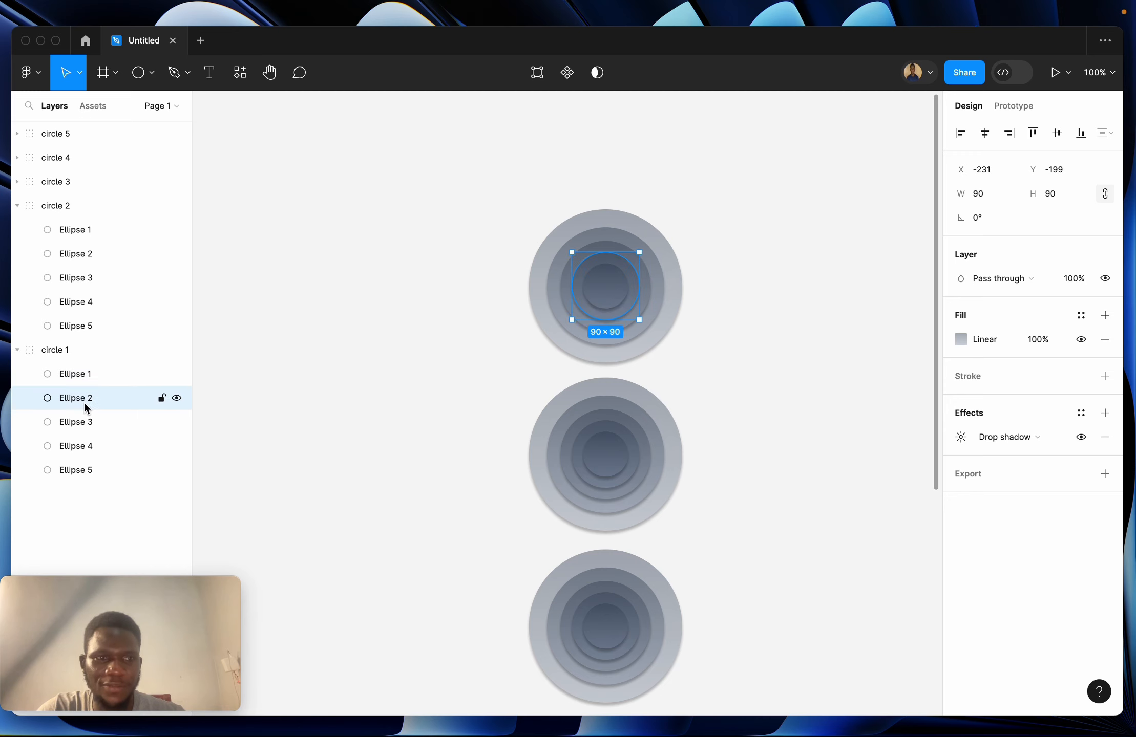
left_click(91, 470, "shift")
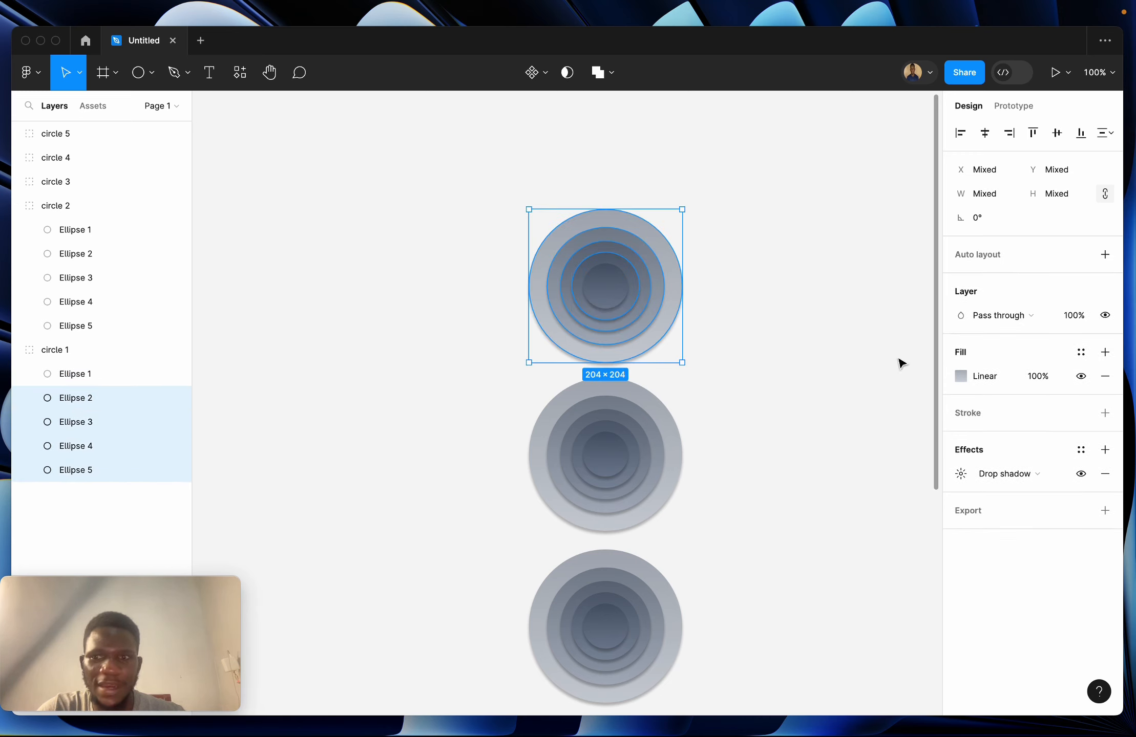
left_click(1038, 376)
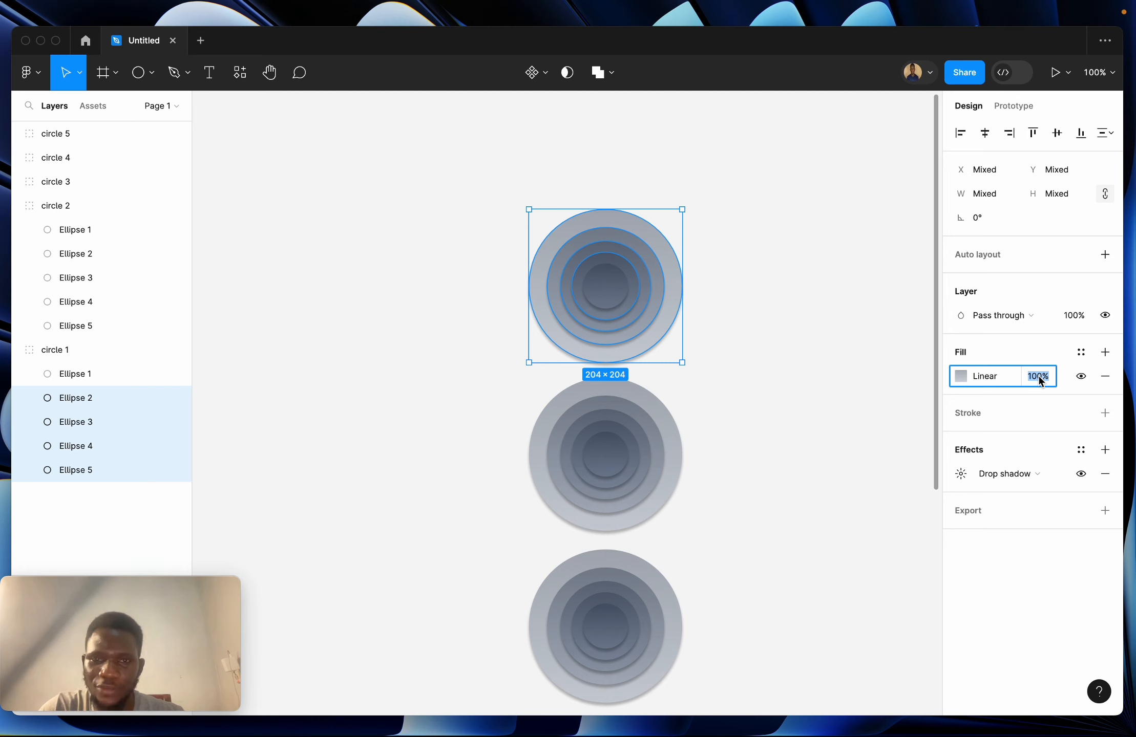
type("0")
key("Return")
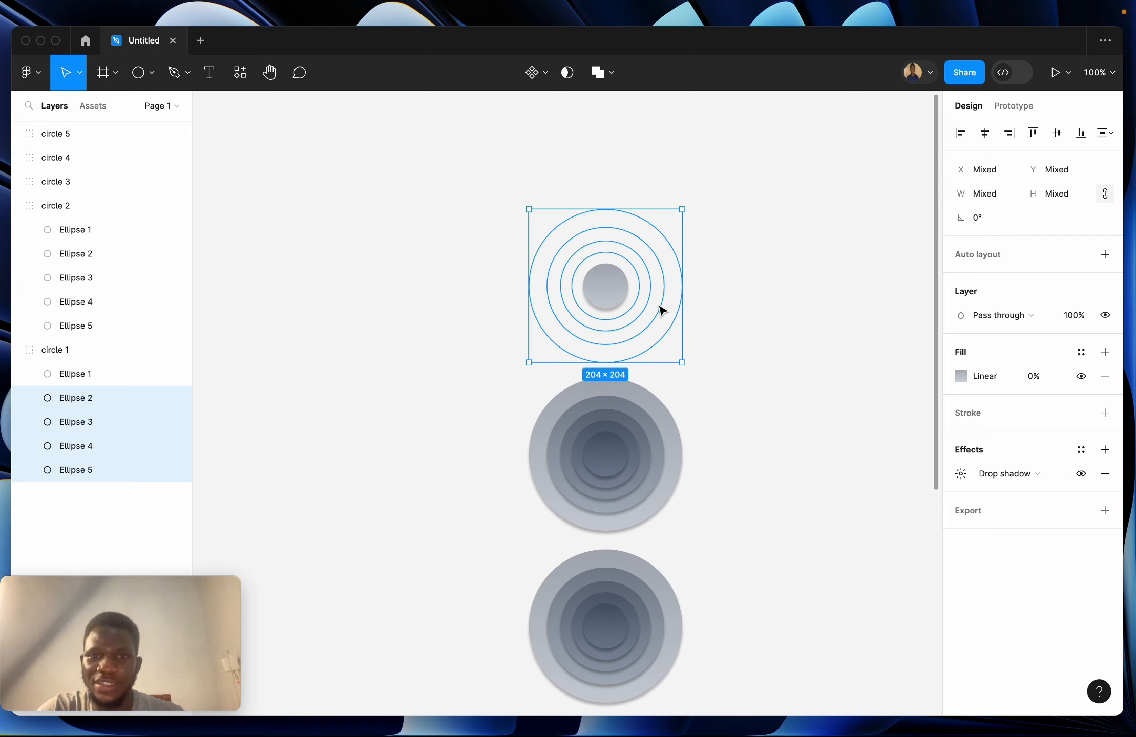
left_click(719, 305)
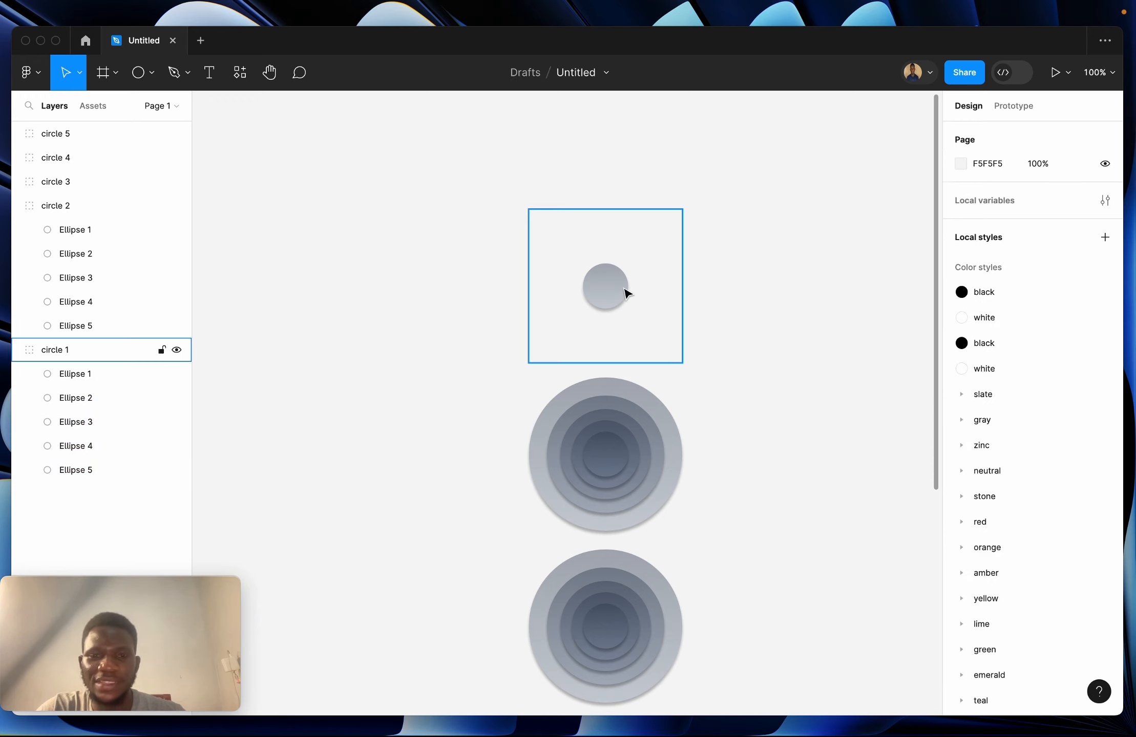
- Set the fill opacity of Ellipse 3 through Ellipse 5 in the circle 2 group to 0%
left_click(615, 468)
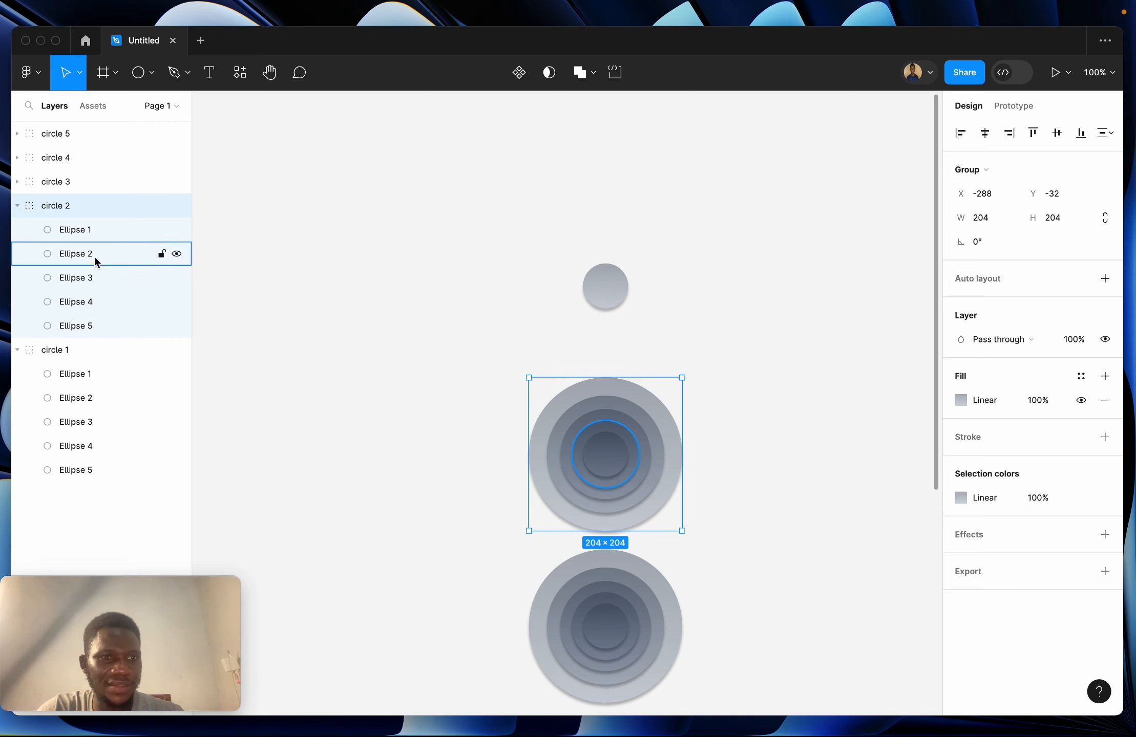
left_click(85, 277)
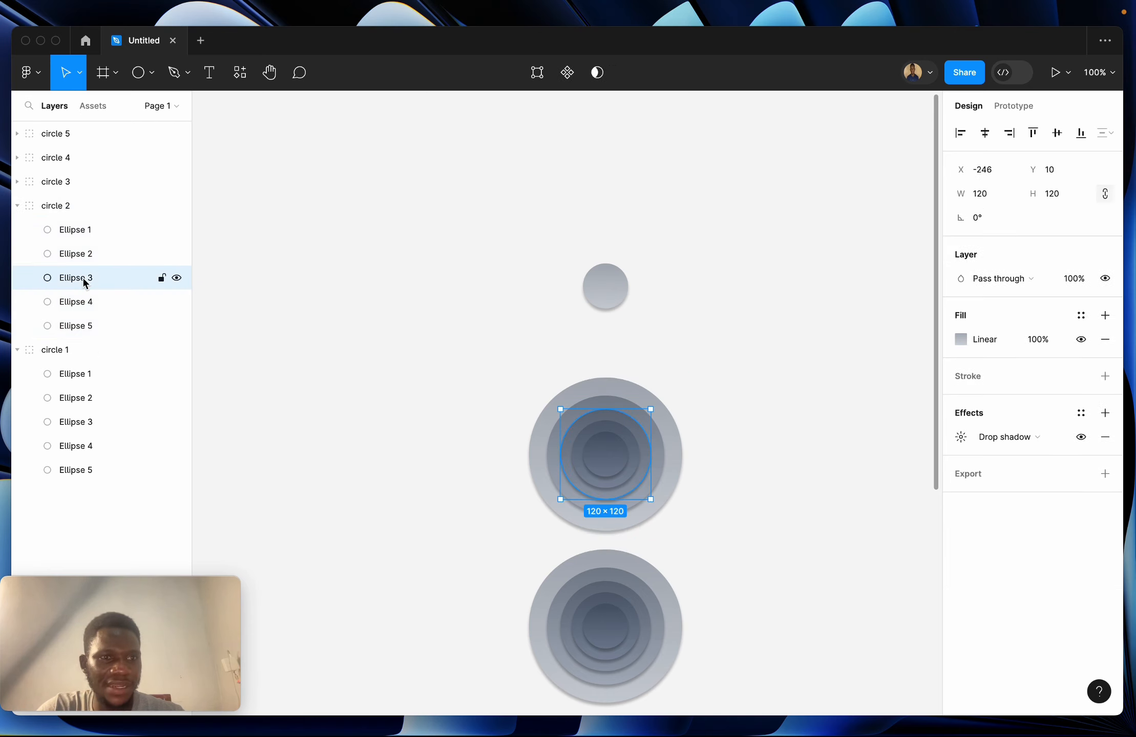
left_click(94, 326, "shift")
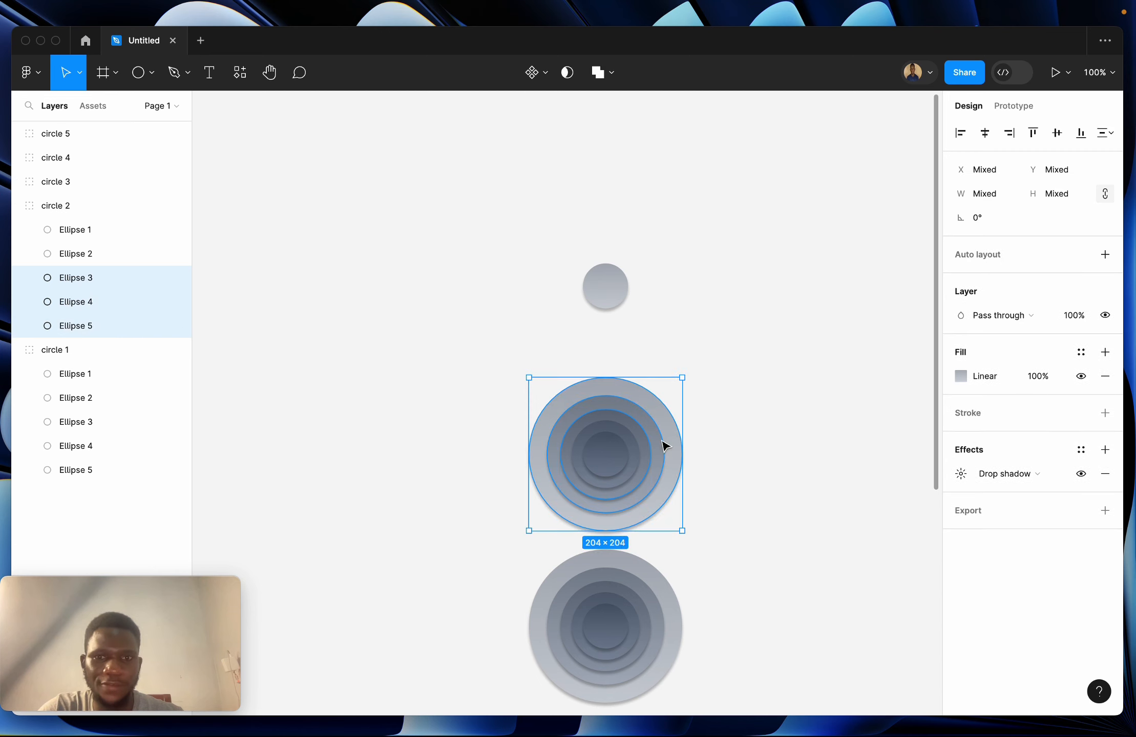
left_click(1042, 377)
type("0")
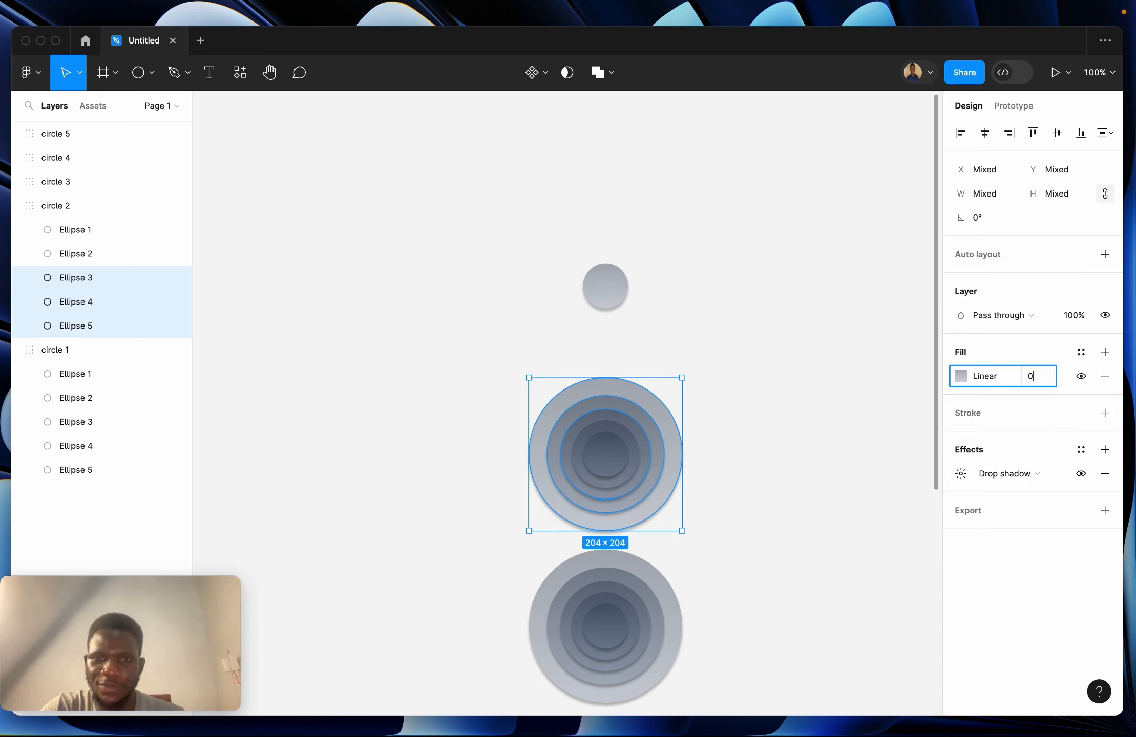
key("Return")
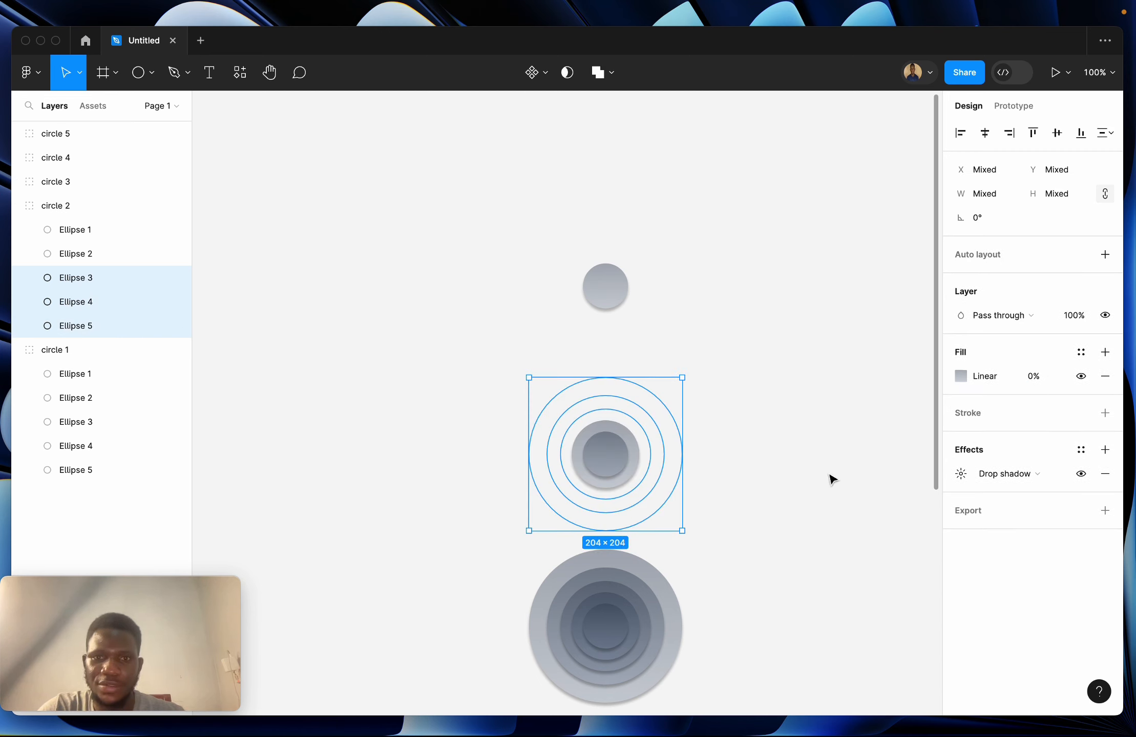
- Set the fill opacity of Ellipse 4 and Ellipse 5 in the circle 3 group to 0%
scroll(832, 479, "down", 5)
left_click(658, 448)
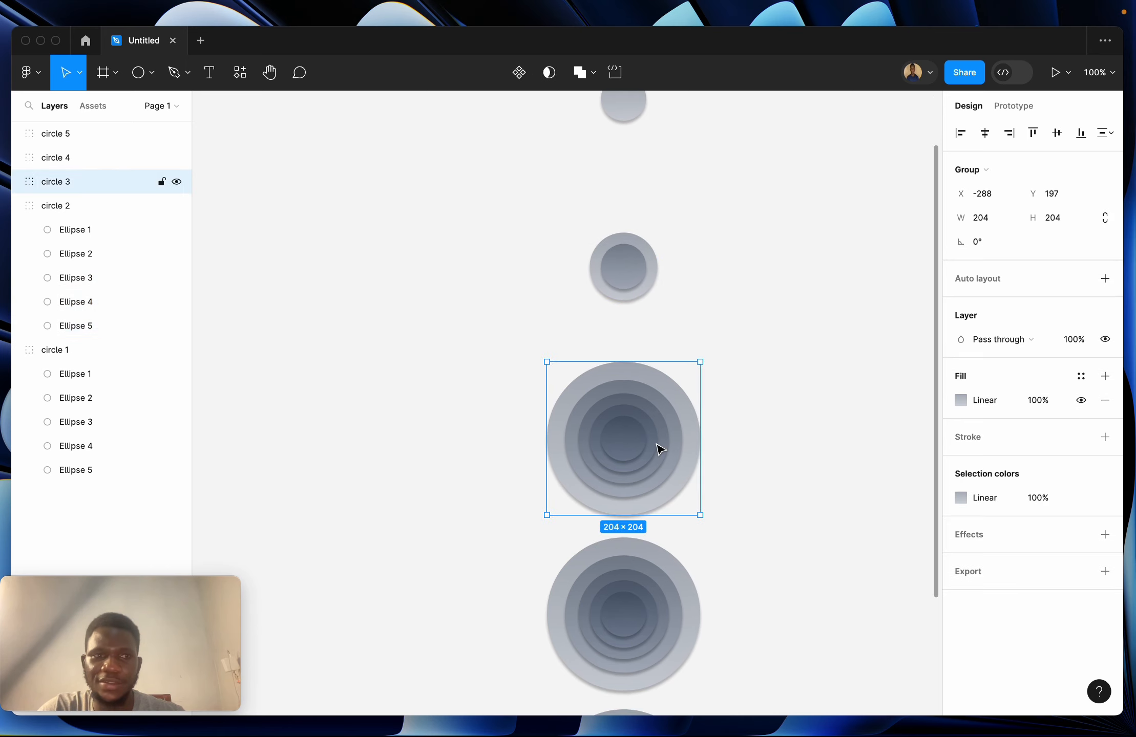
left_click(17, 182)
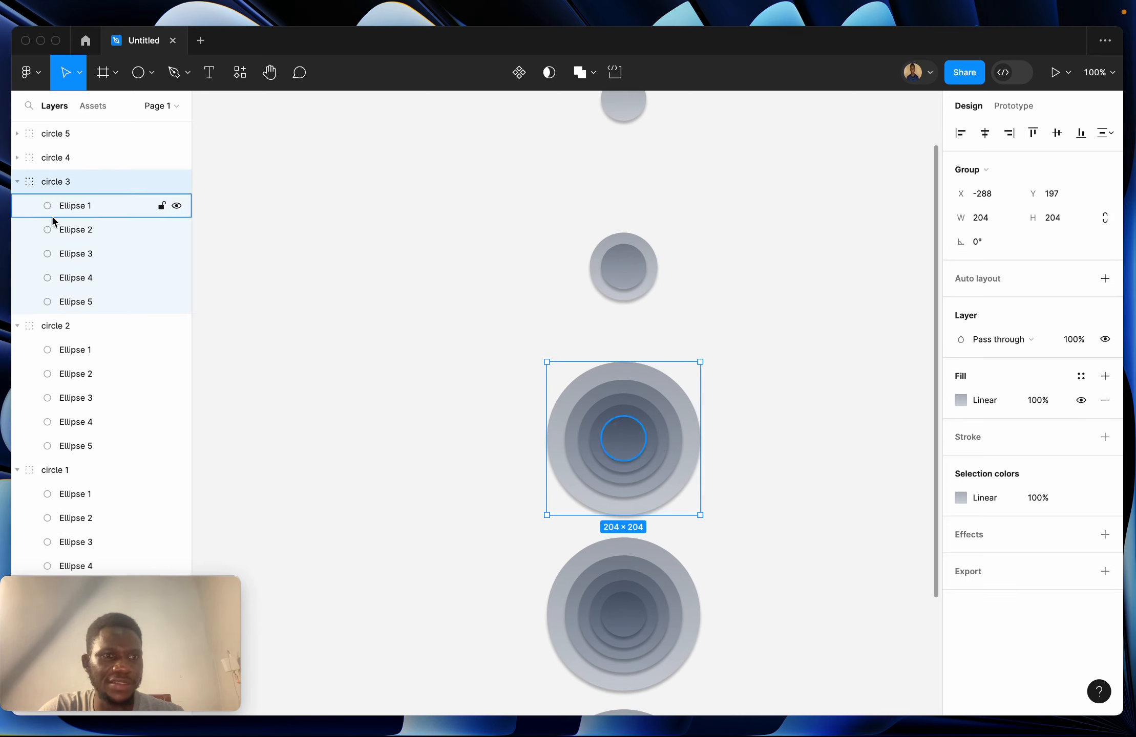
left_click(87, 253)
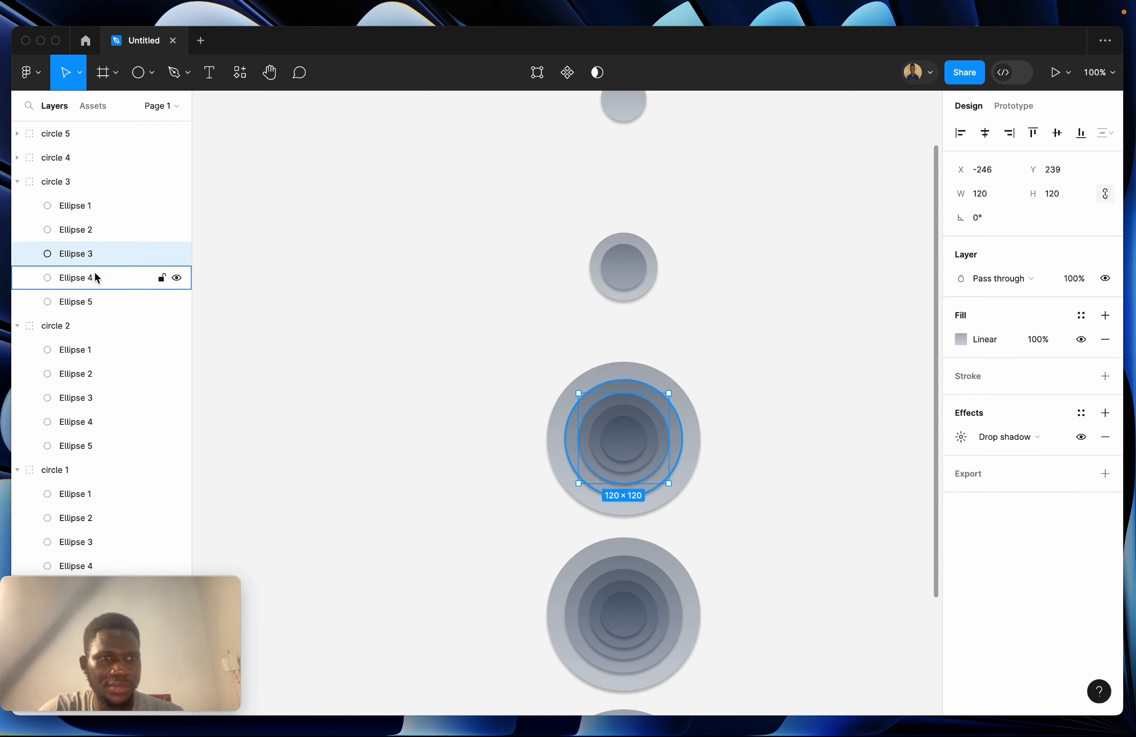
left_click(91, 277)
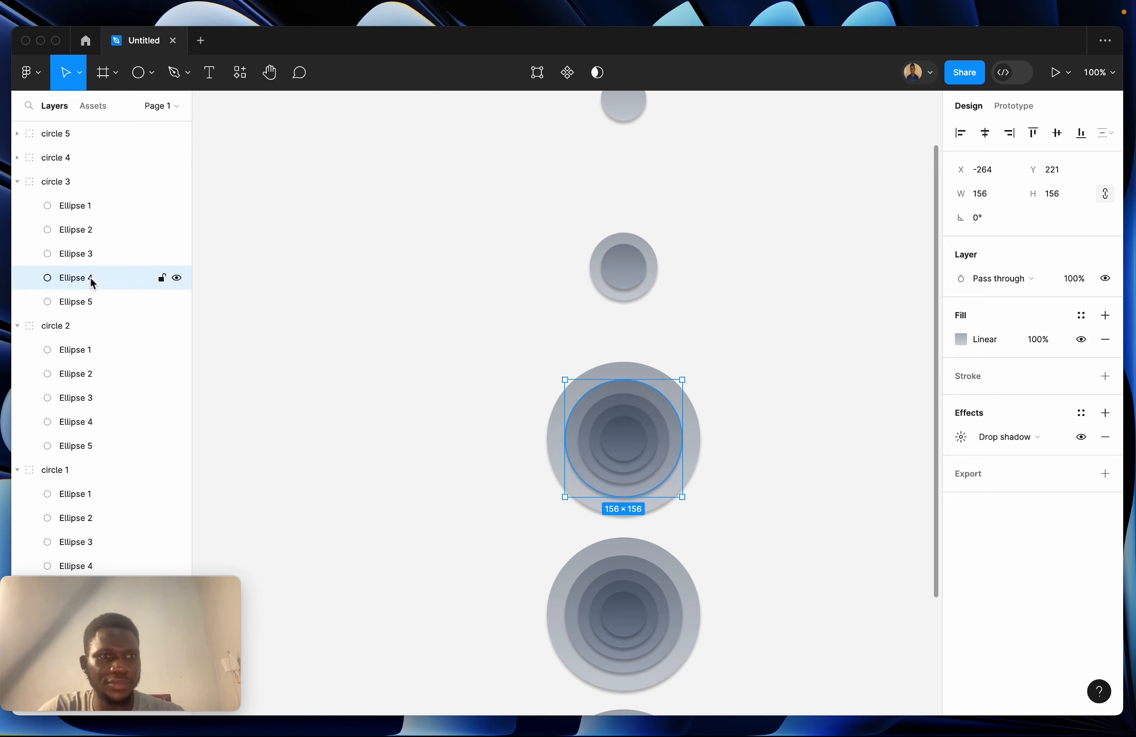
left_click(85, 304, "shift")
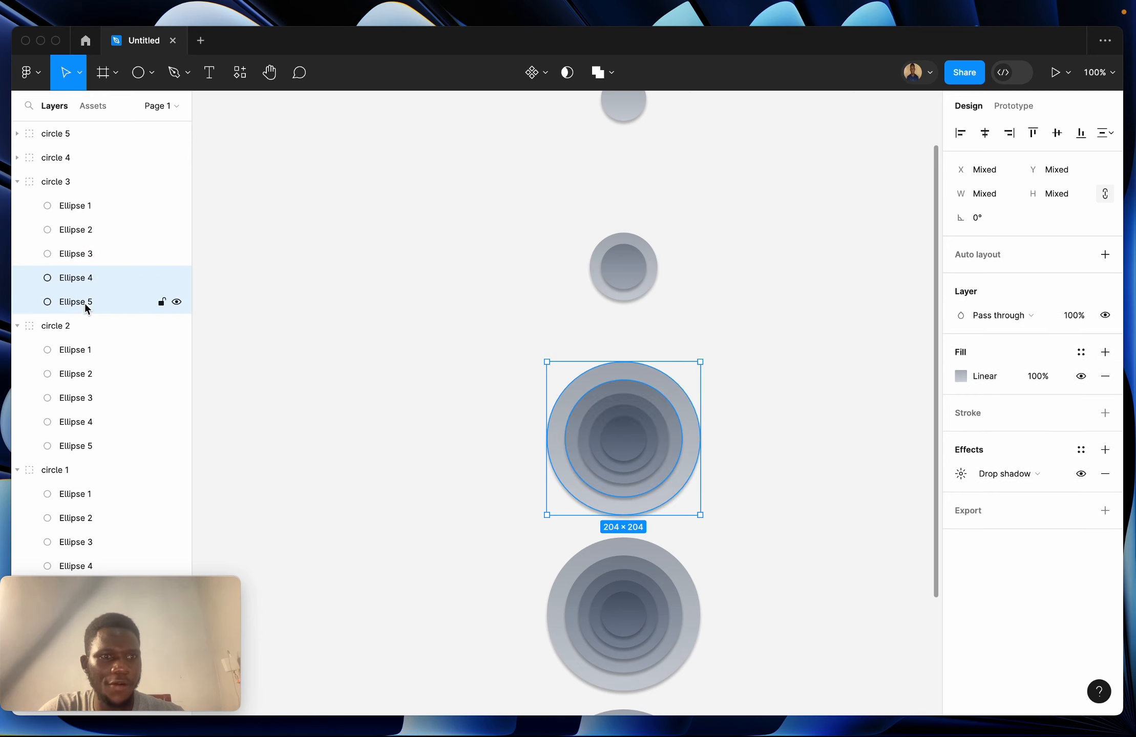
left_click(1039, 376)
type("0")
key("Return")
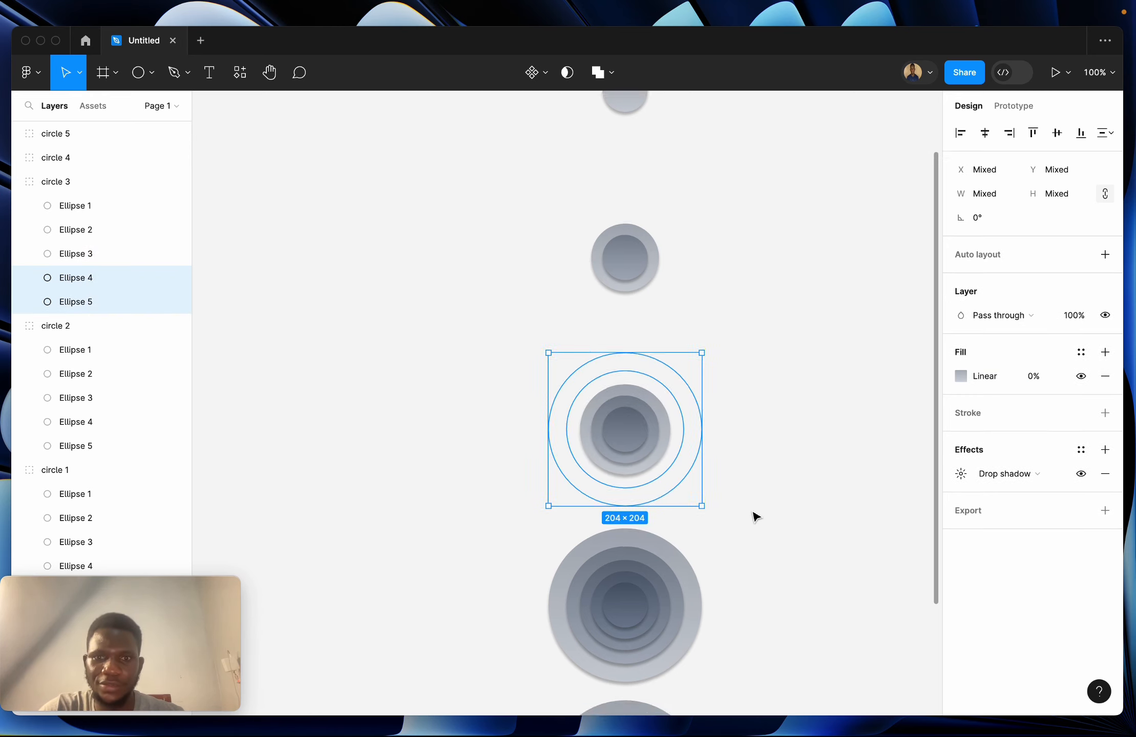
- Set the fill opacity of Ellipse 5 in the circle 4 group to 0%
scroll(699, 449, "down", 4)
left_click(698, 448)
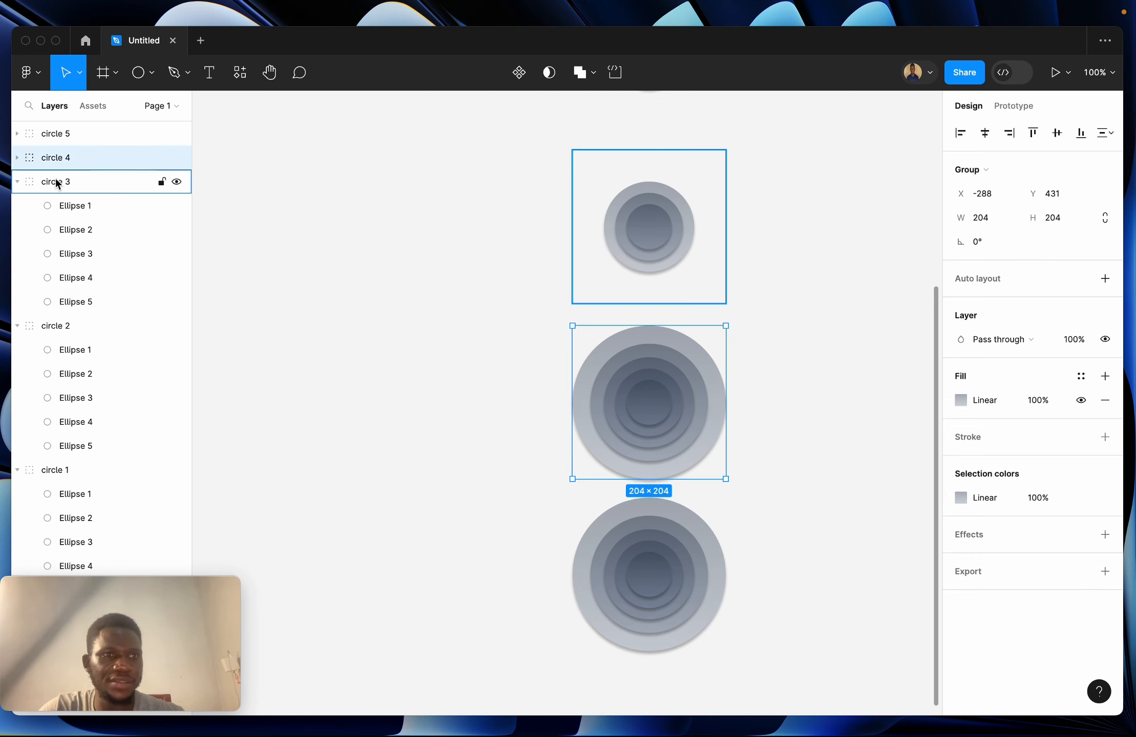
left_click(18, 159)
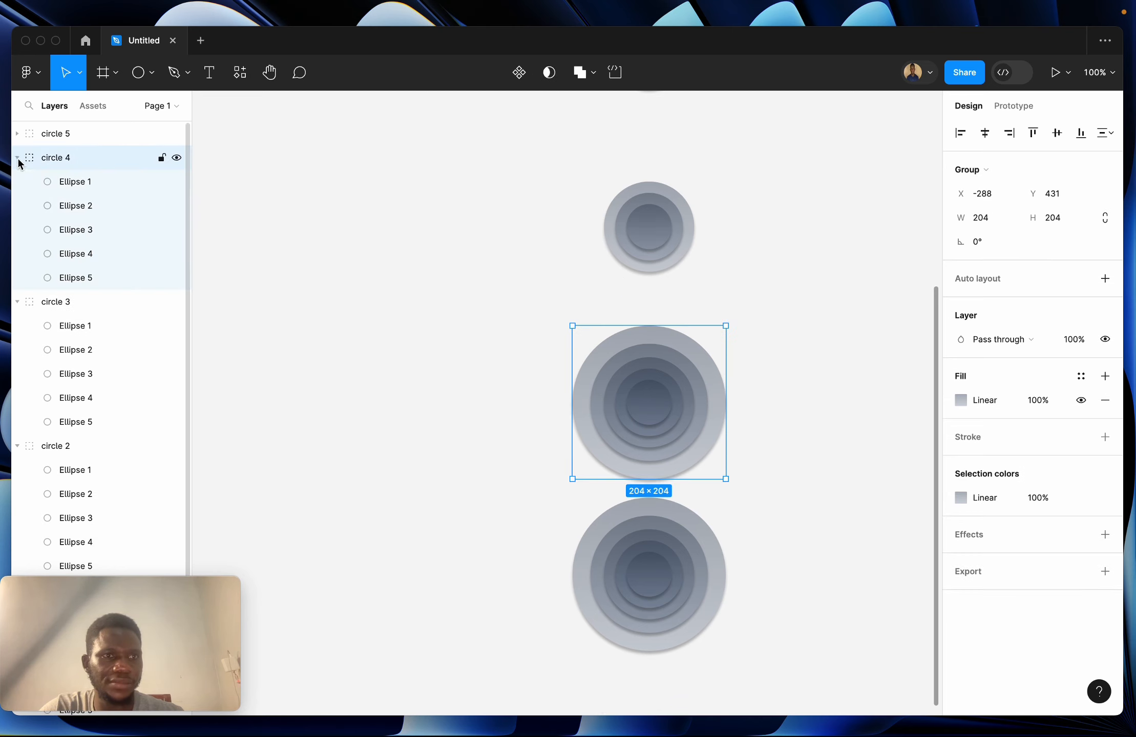
left_click(75, 278)
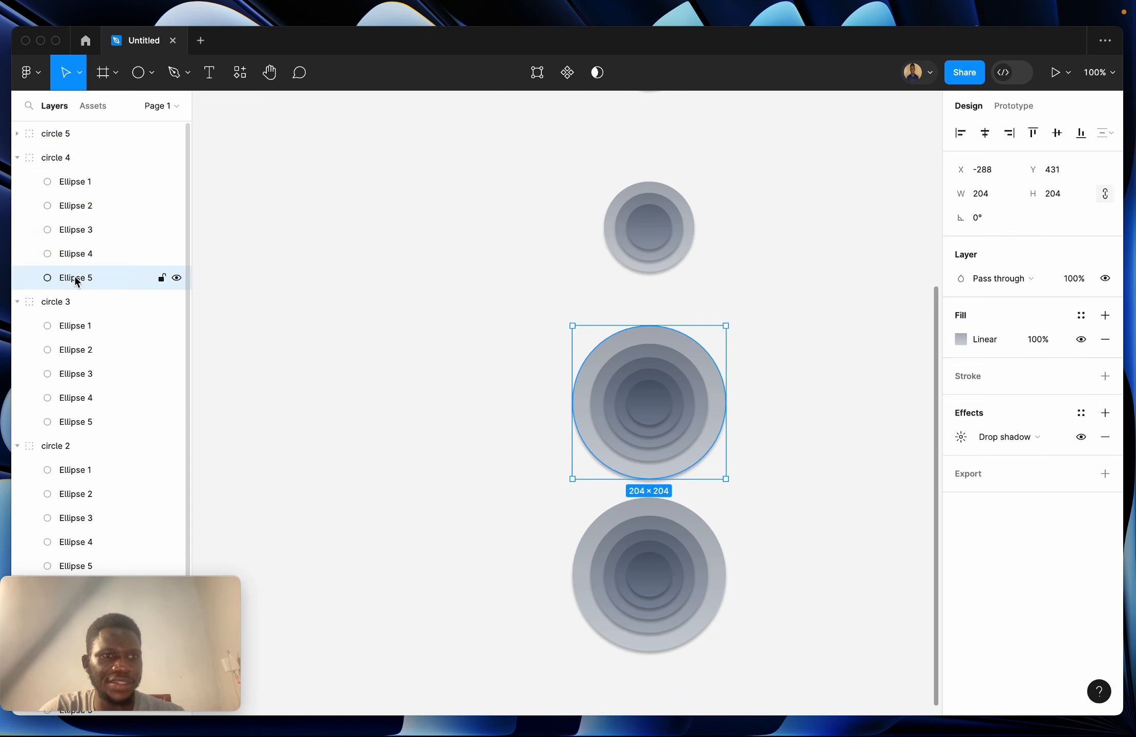
left_click(1039, 340)
type("0")
key("Return")
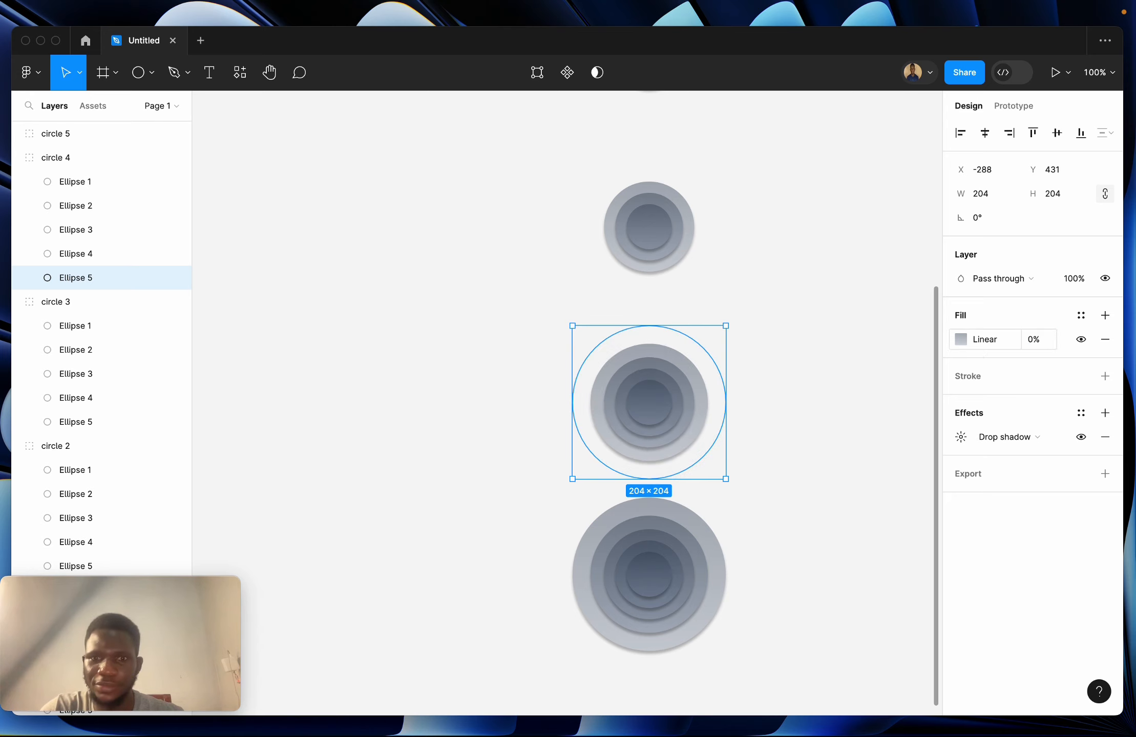
left_click(803, 416)
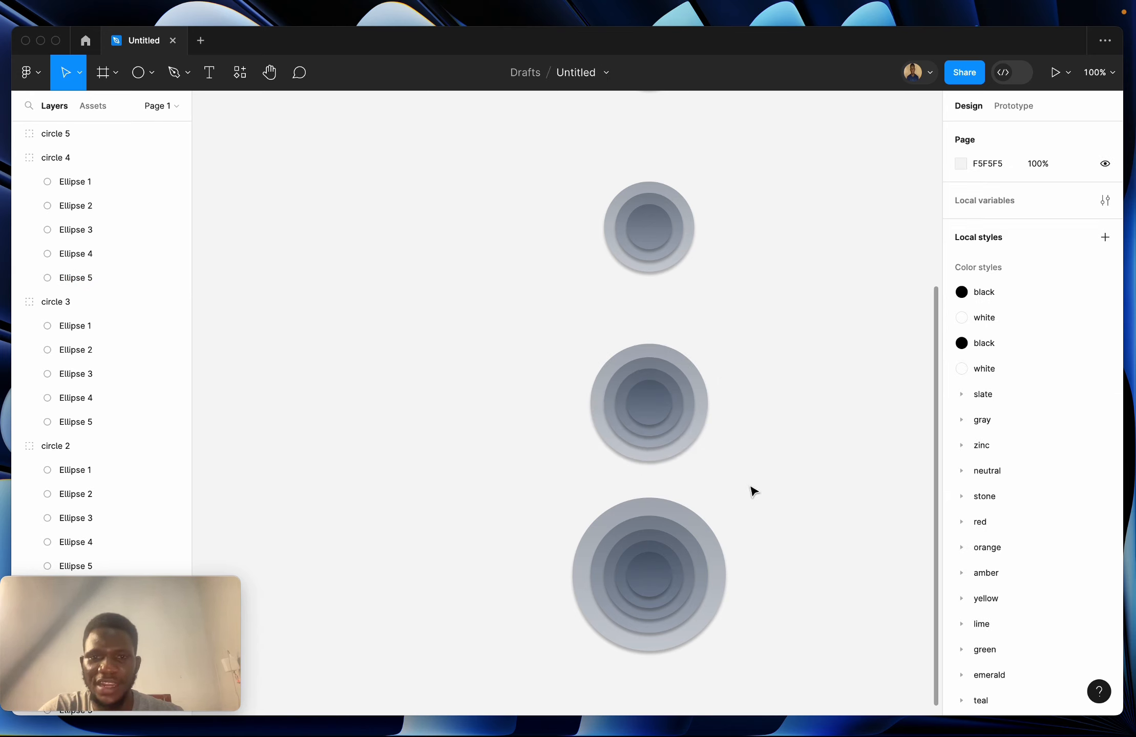
- Combine all five circle groups into one component set
key("minus")
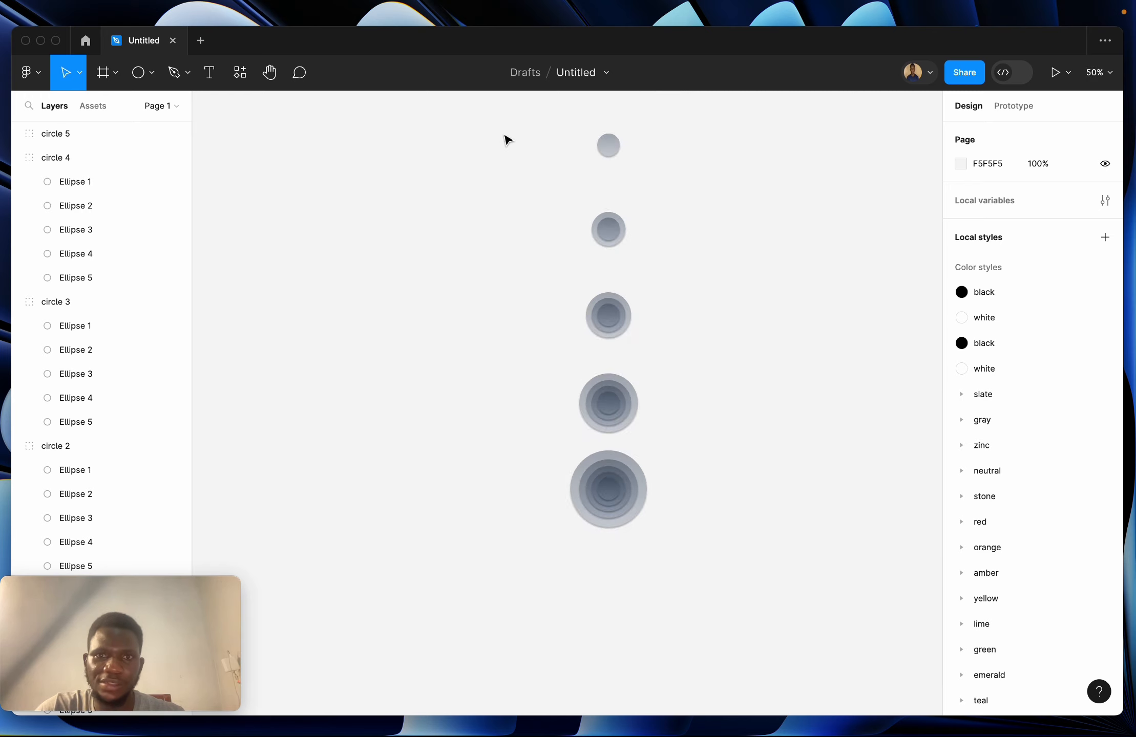
scroll(548, 190, "up", 2)
scroll(548, 191, "right", 1)
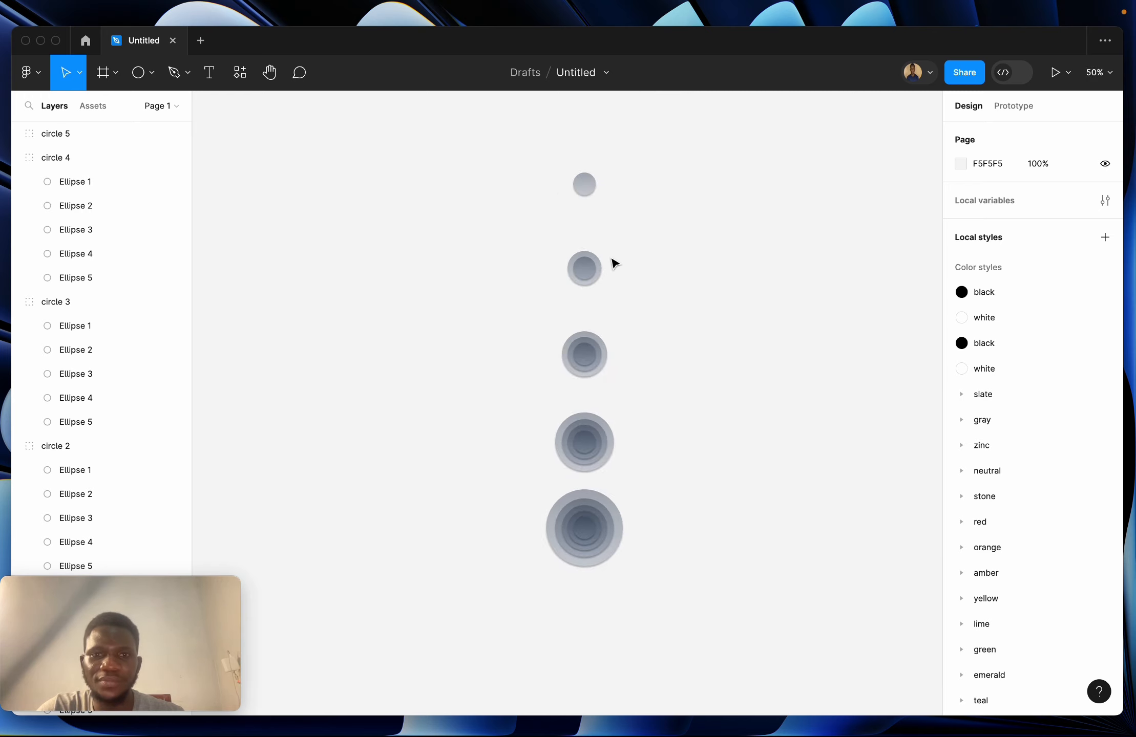
left_click_drag(513, 120, 731, 645)
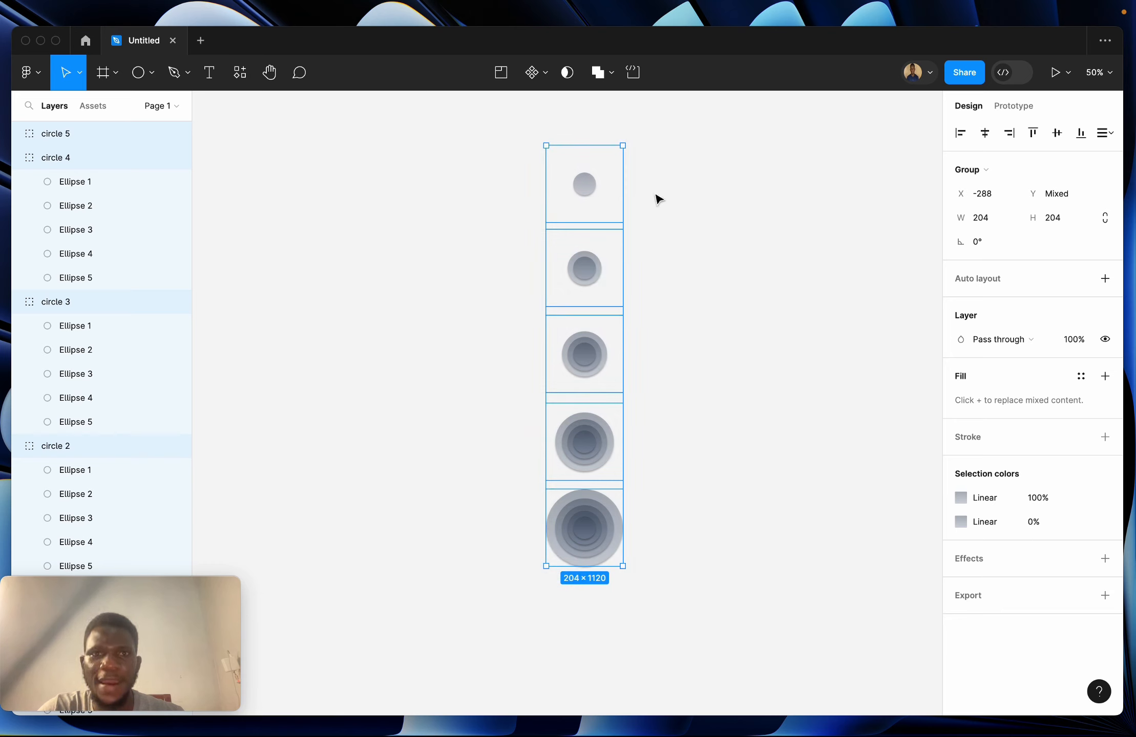
left_click(545, 77)
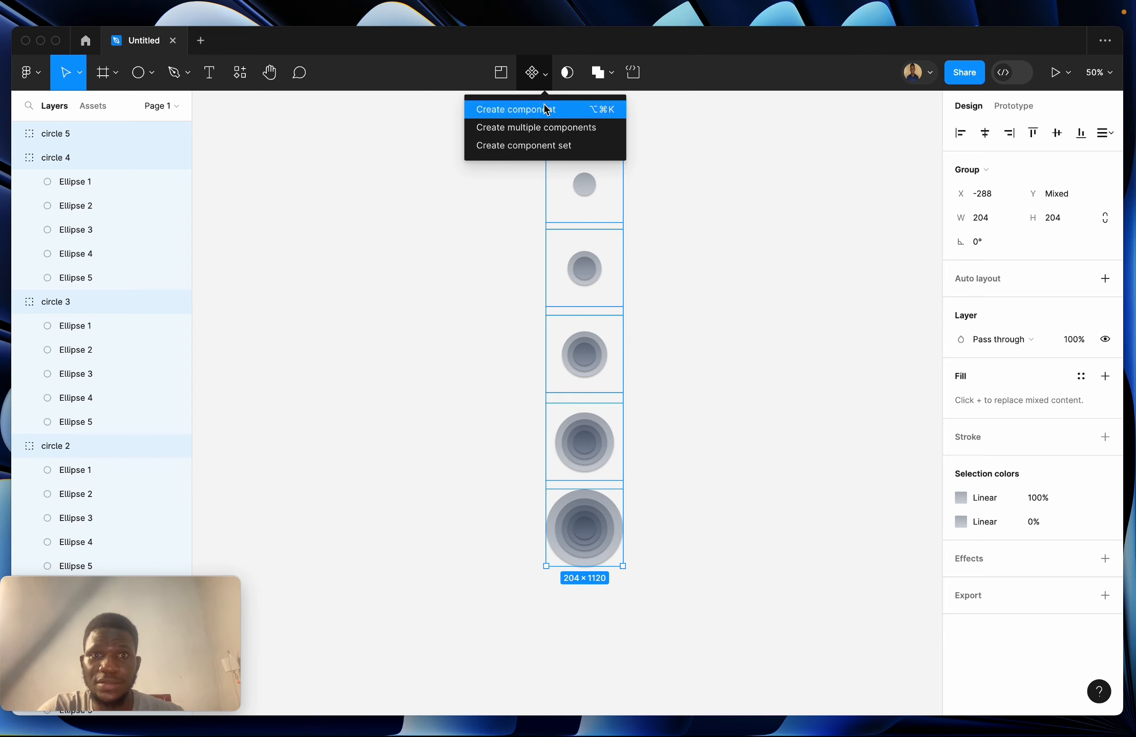
left_click(554, 148)
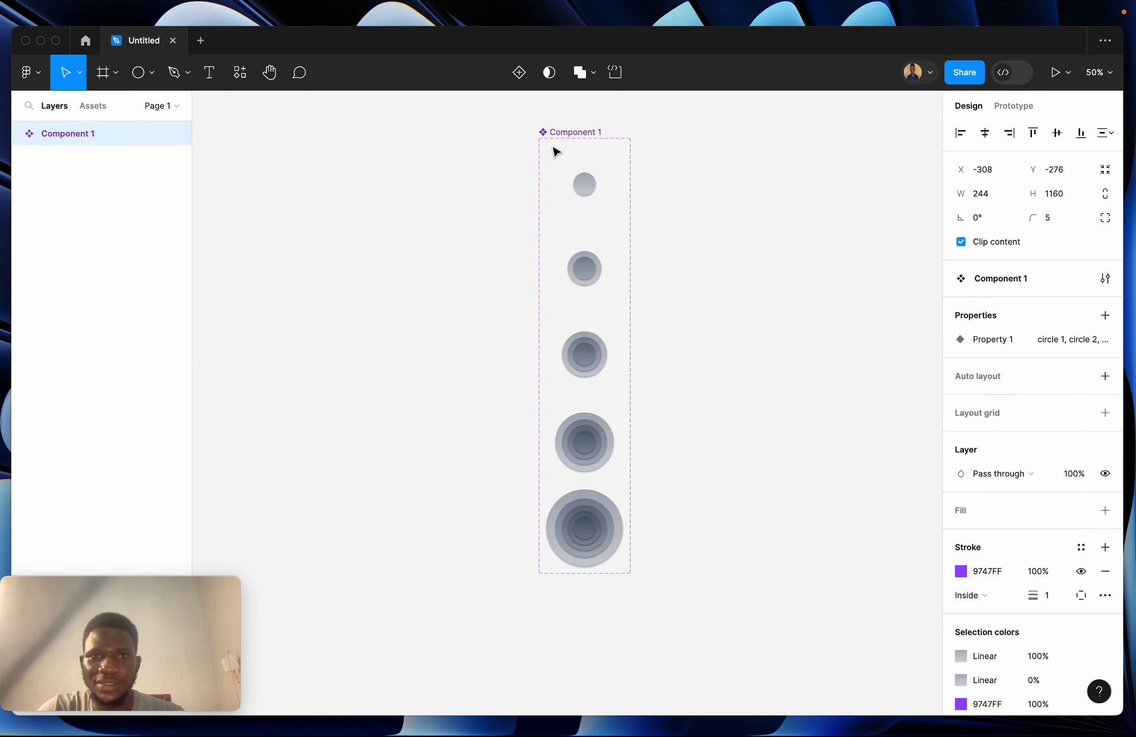
- Rename the component set "circle animation"
left_click(571, 133)
double_click(570, 132)
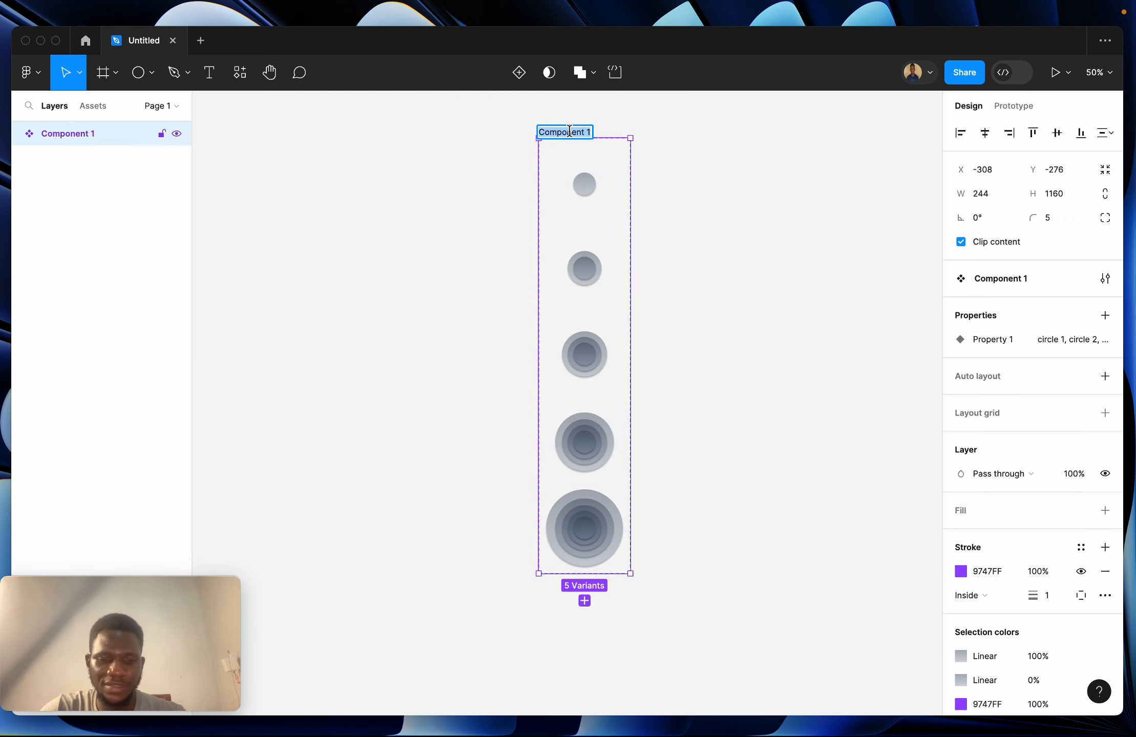
type("circle an")
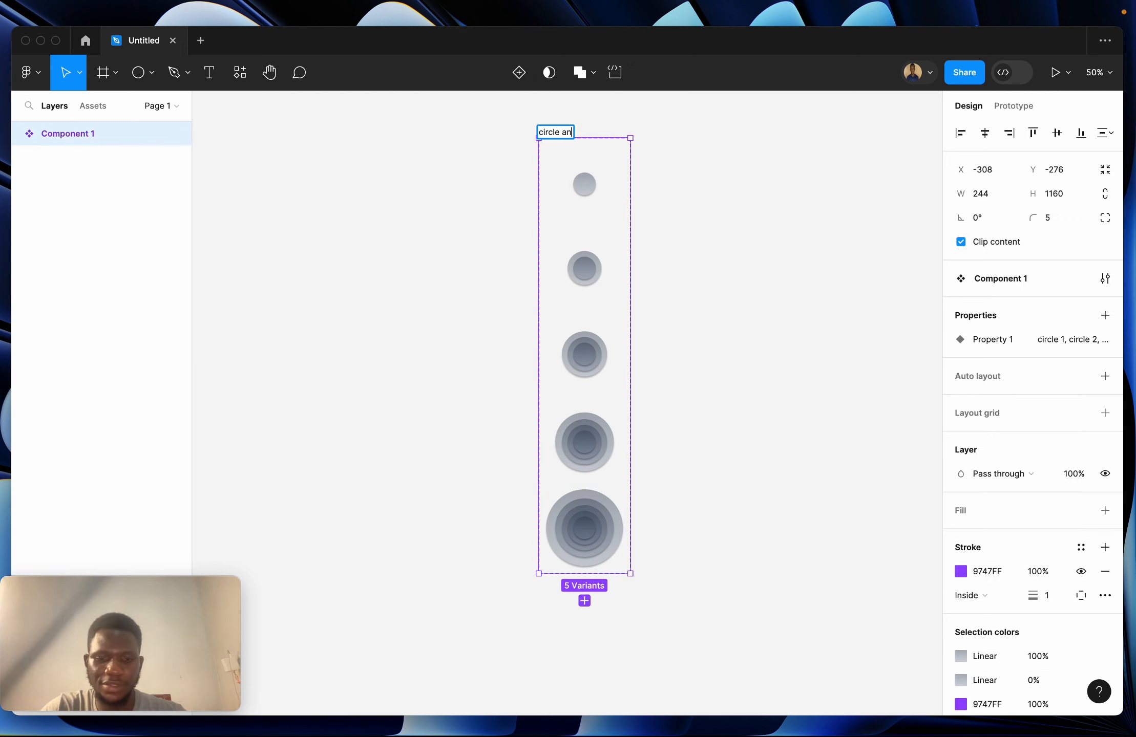
type("imation")
key("Return")
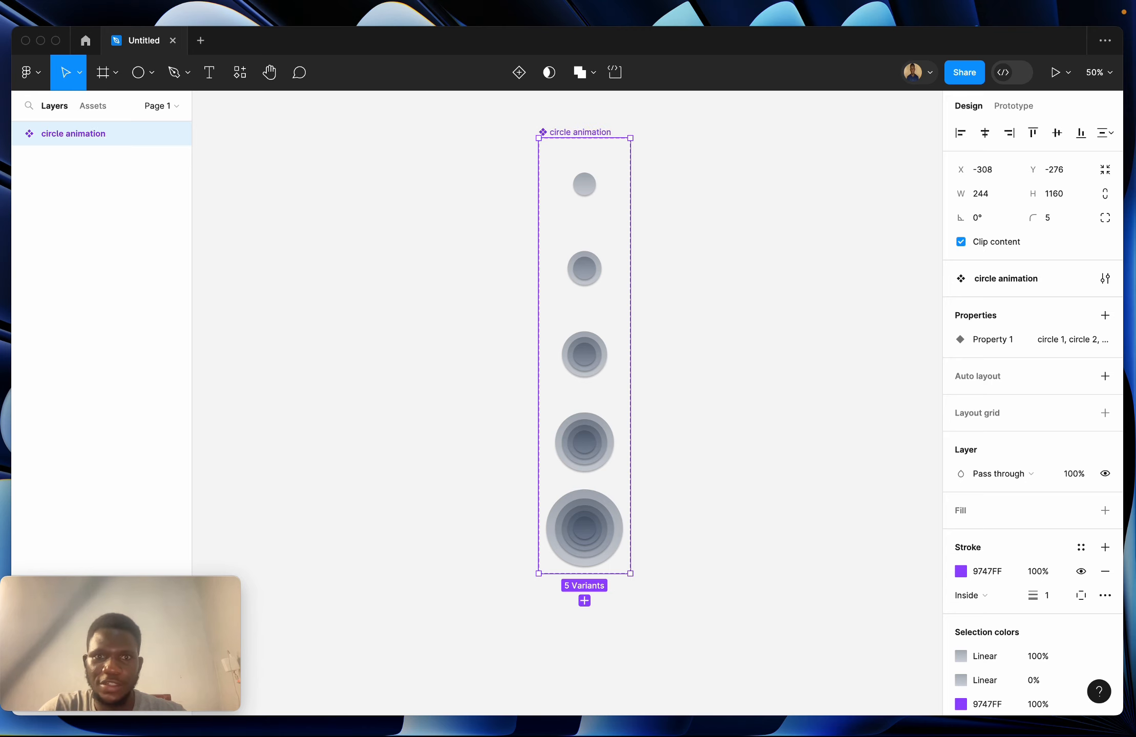
- Add a prototype connection from the circle 1 variant to circle 2, triggered after a delay of 1 ms
left_click(1012, 106)
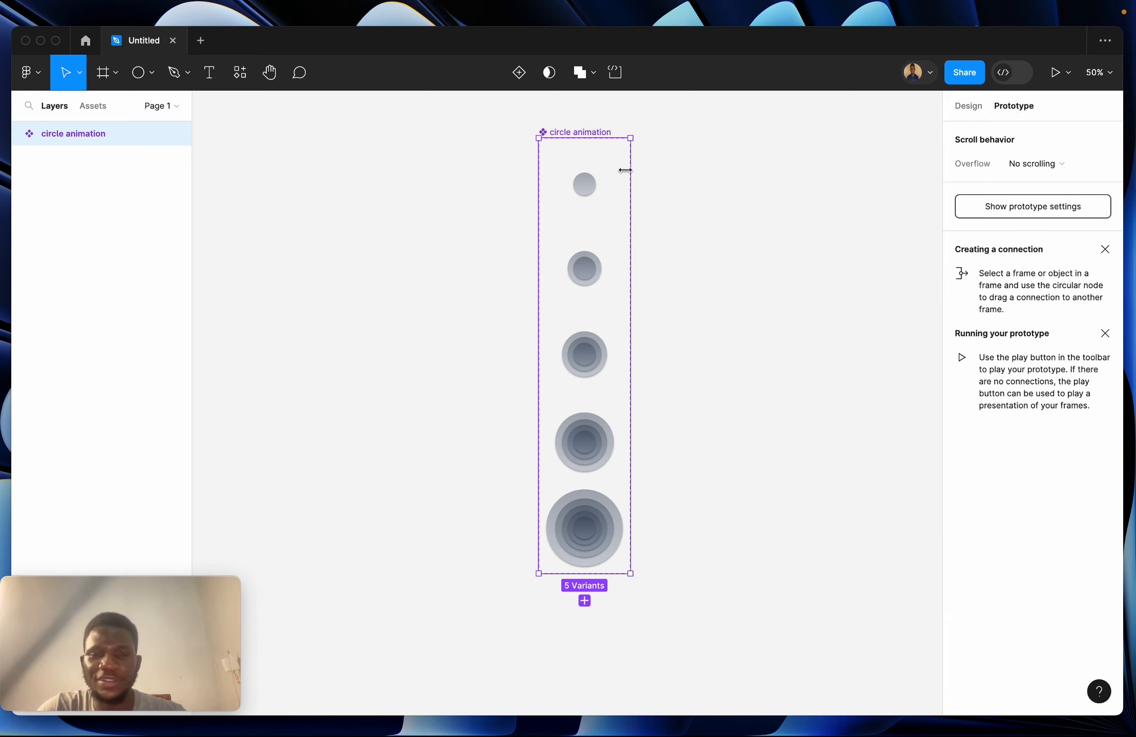
left_click(589, 197)
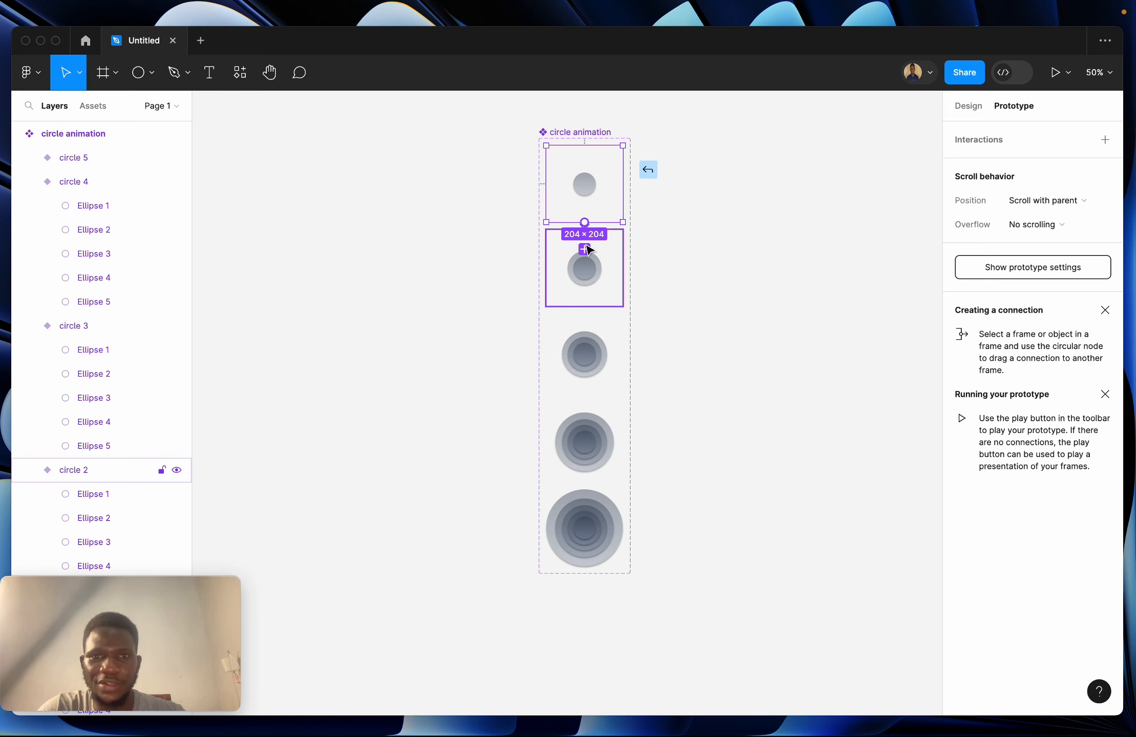
left_click_drag(588, 249, 585, 256)
left_click(540, 268)
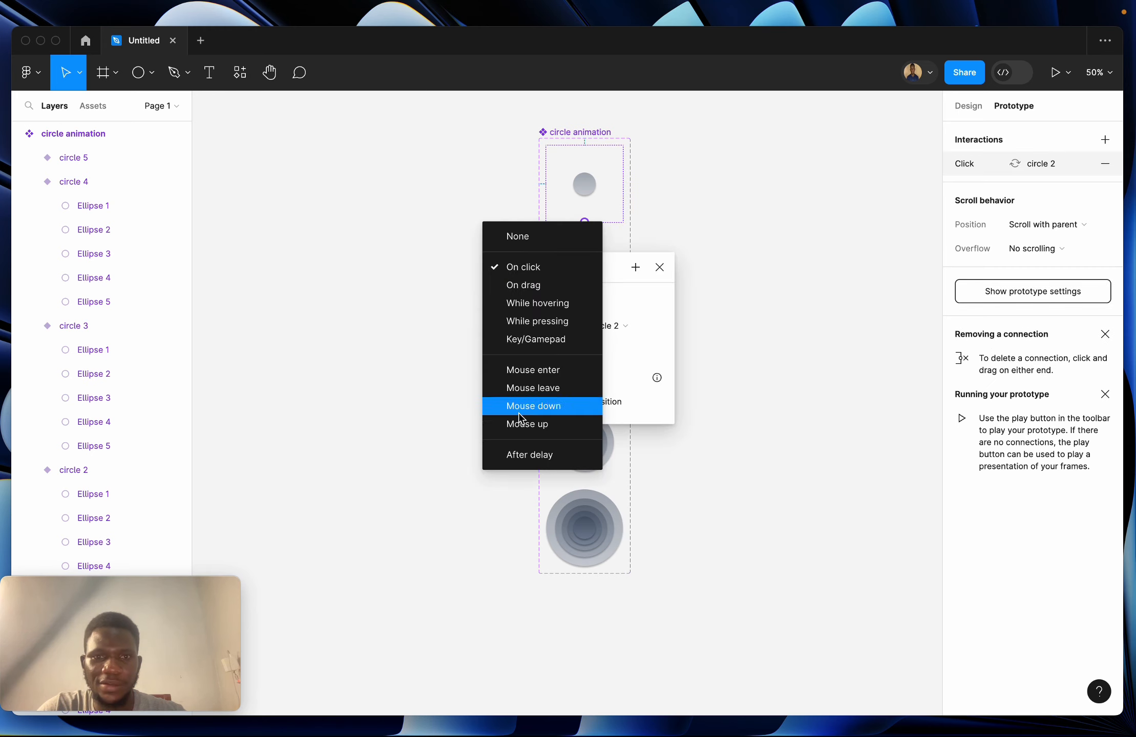
left_click(527, 455)
left_click(535, 297)
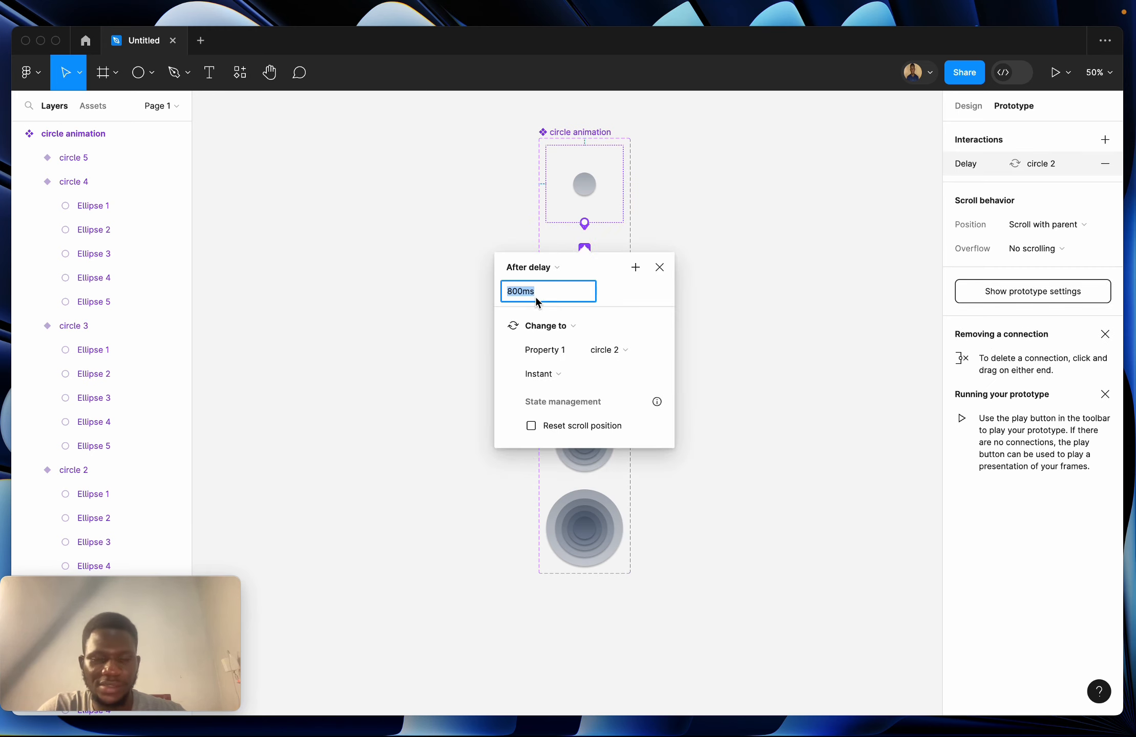
type("1")
key("Return")
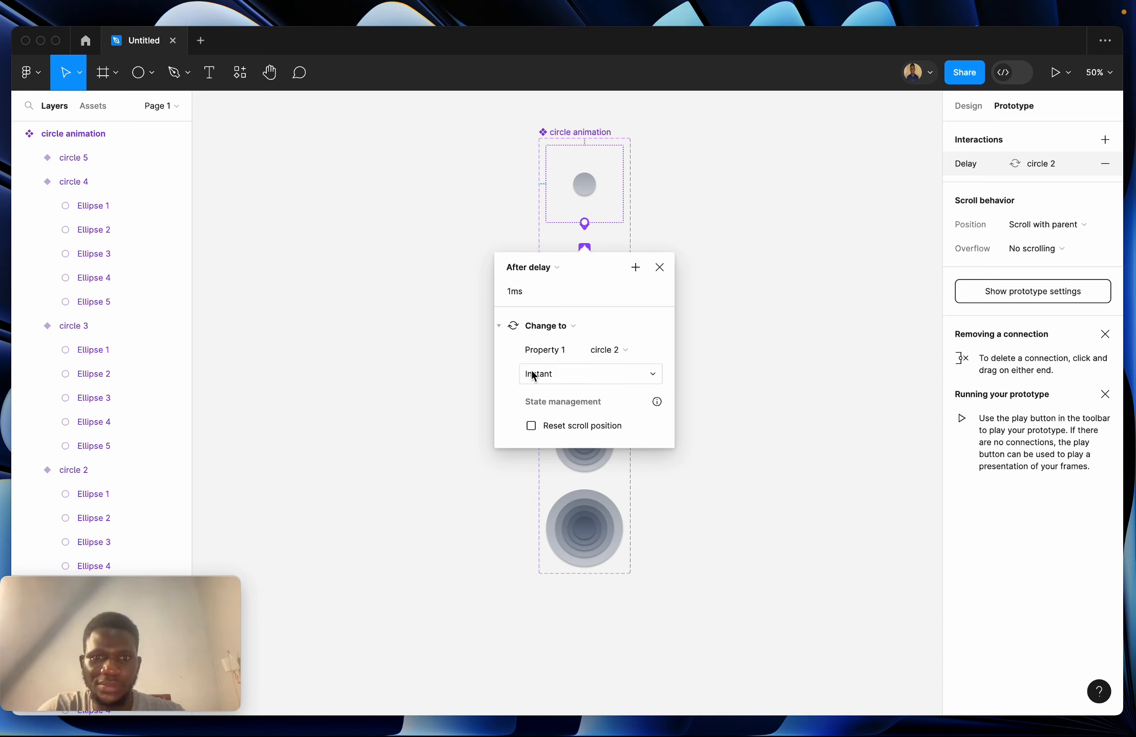
- Set the transition from circle 1 to circle 2 to Smart animate and close its interaction settings
left_click(559, 374)
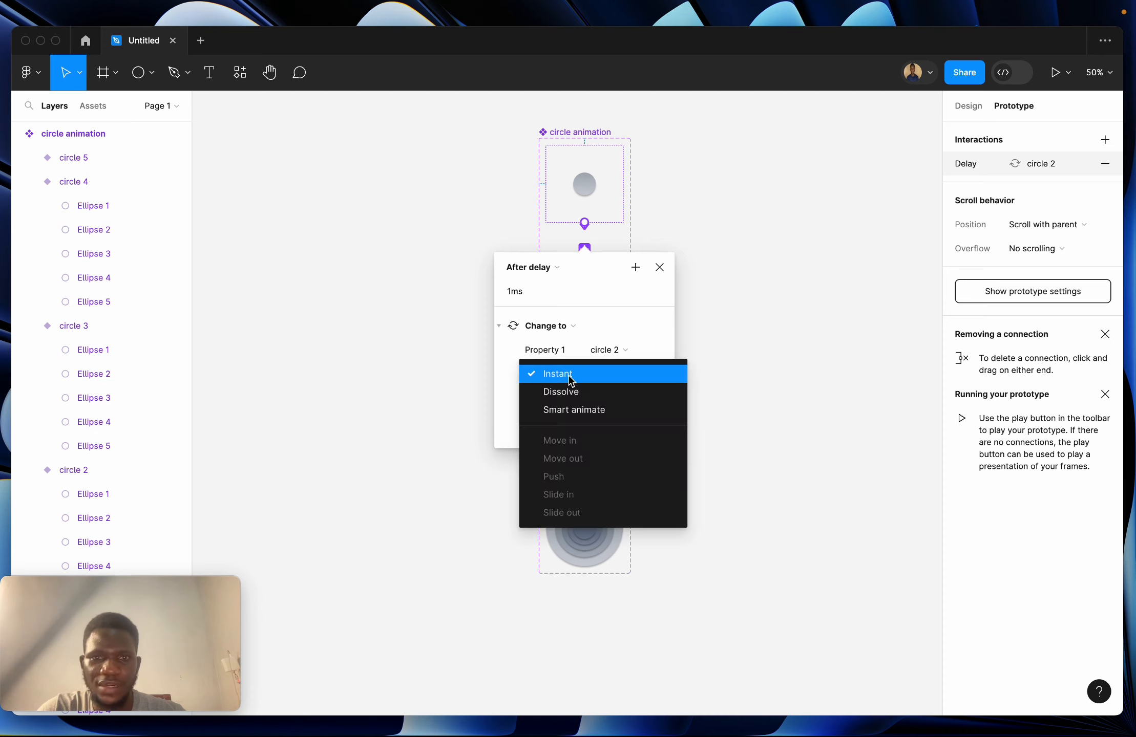
left_click(567, 404)
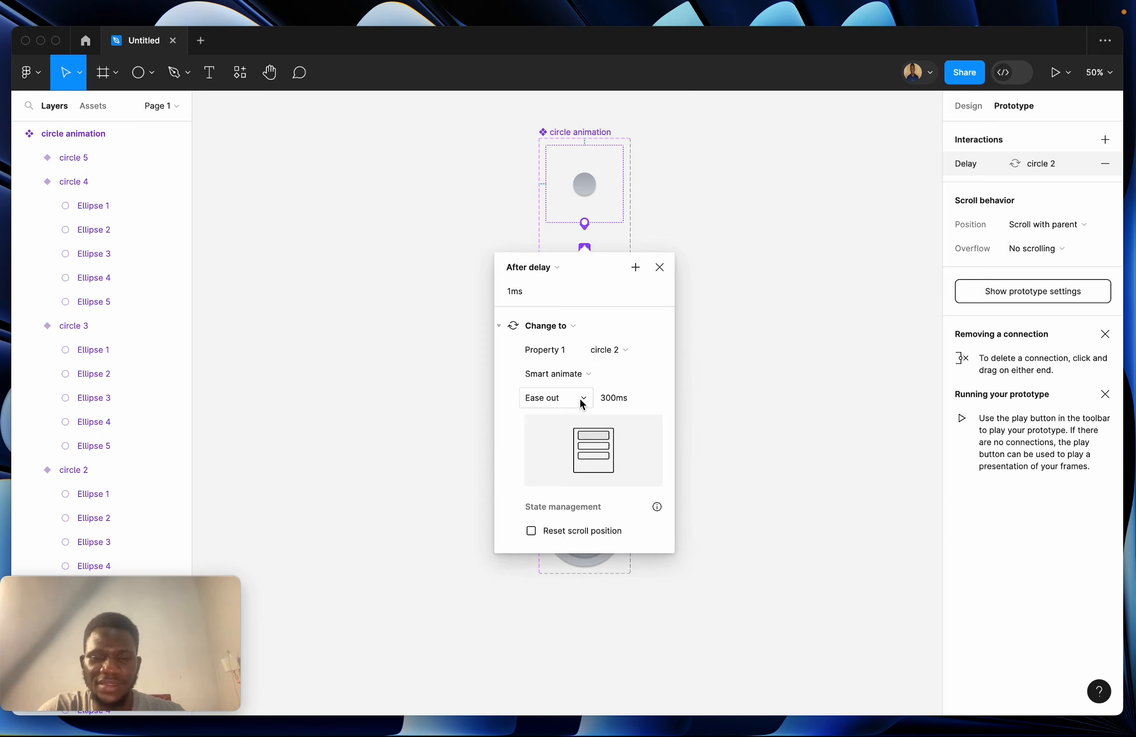
left_click(660, 268)
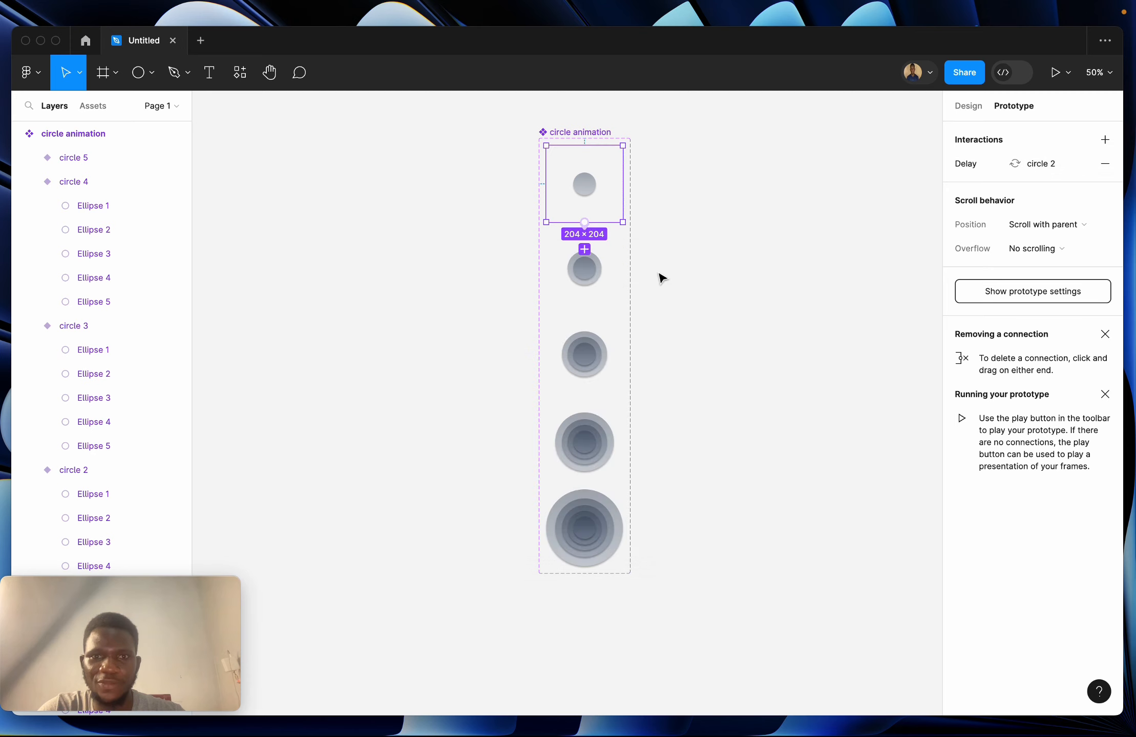
- Add a prototype connection from the circle 2 variant to circle 3, triggered after a delay of 1 ms
left_click(577, 271)
left_click_drag(584, 306, 585, 340)
left_click(523, 353)
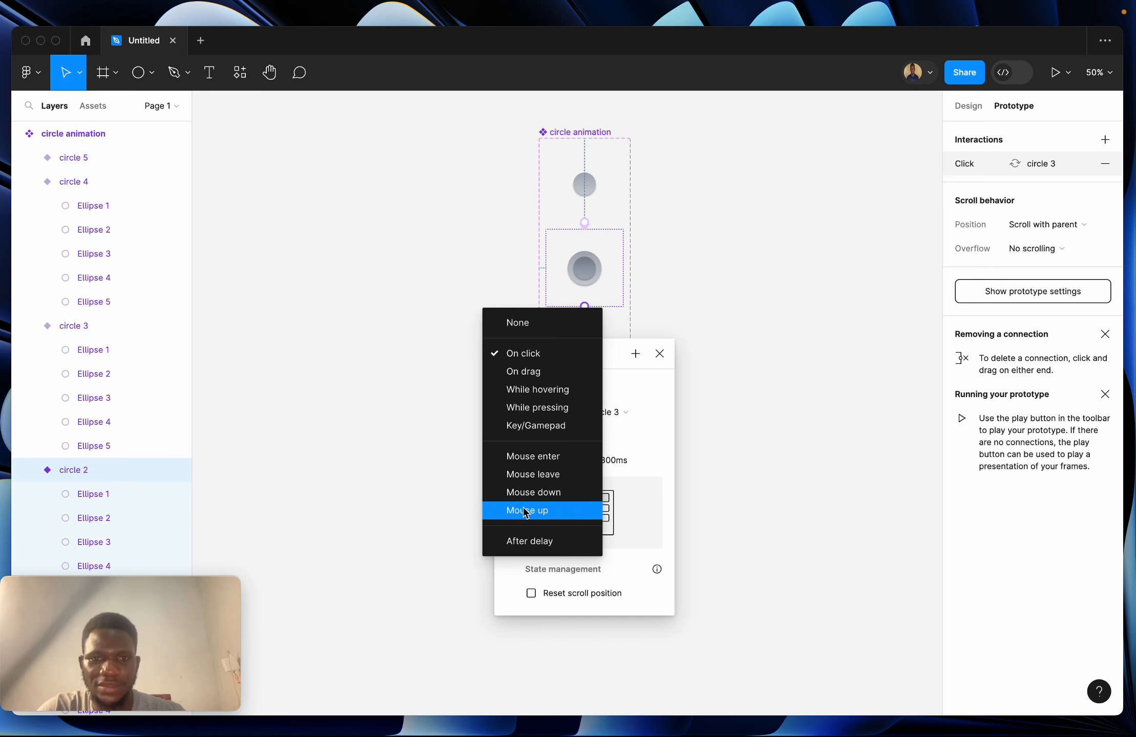
left_click(531, 540)
left_click(545, 377)
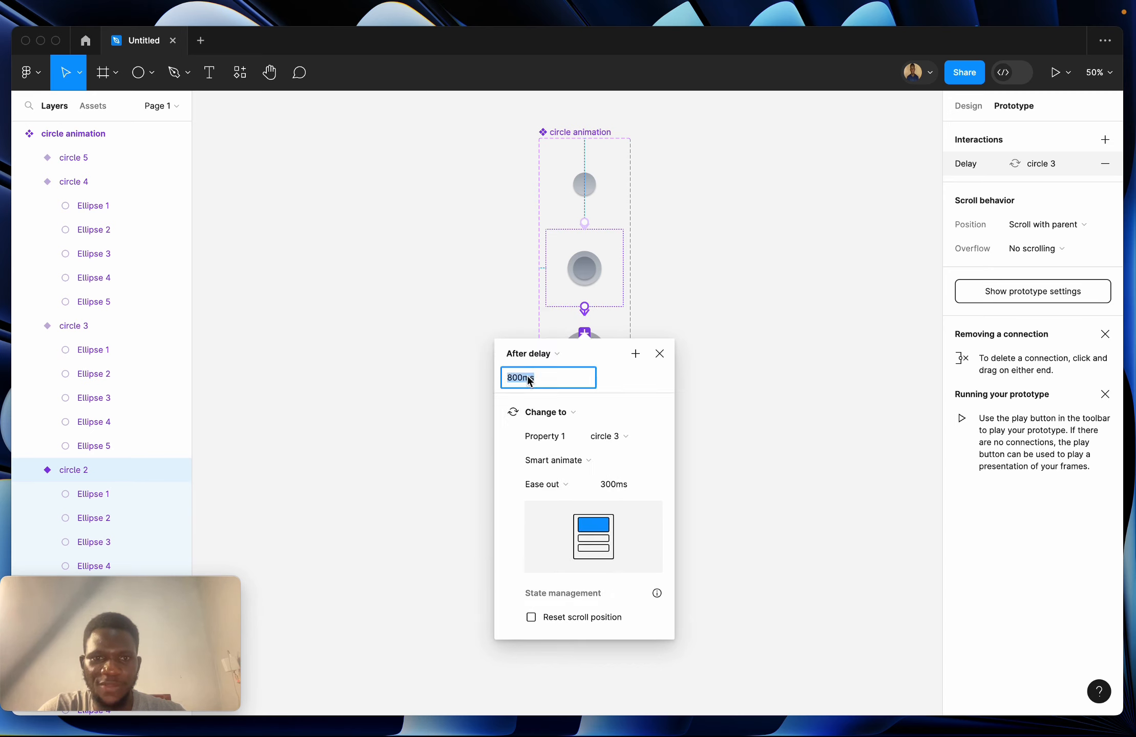
type("1")
key("Return")
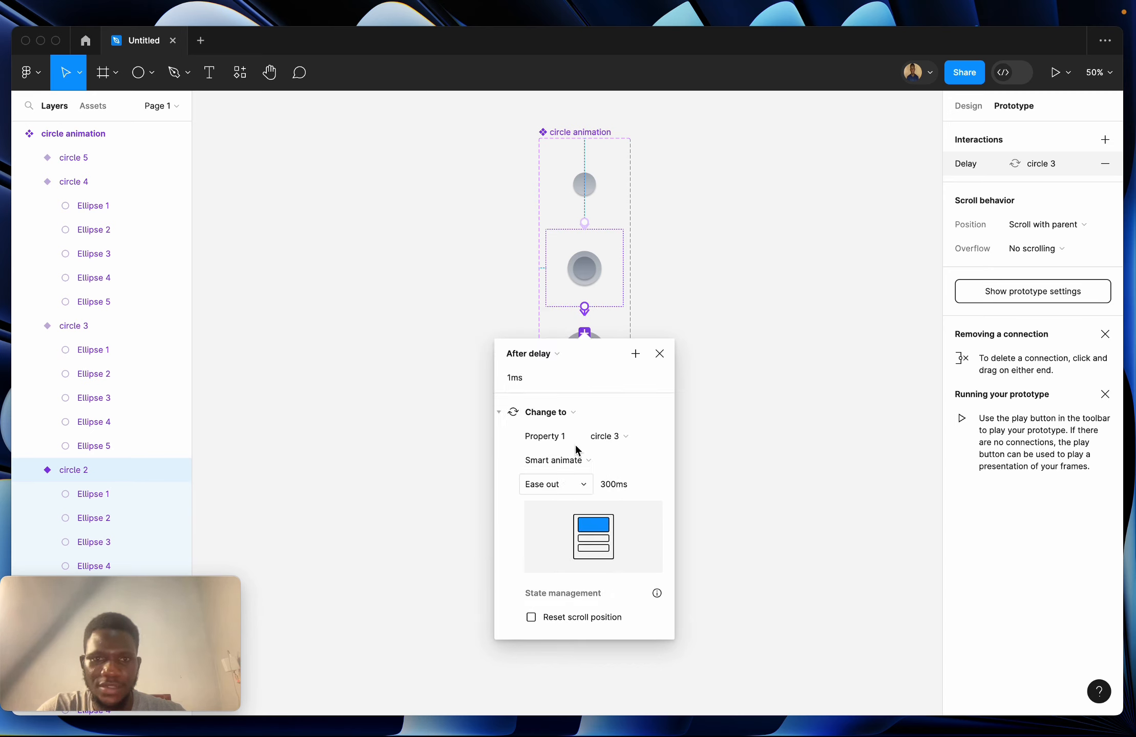
- Set the transition from circle 2 to circle 3 to Smart animate and close its interaction settings
left_click(571, 461)
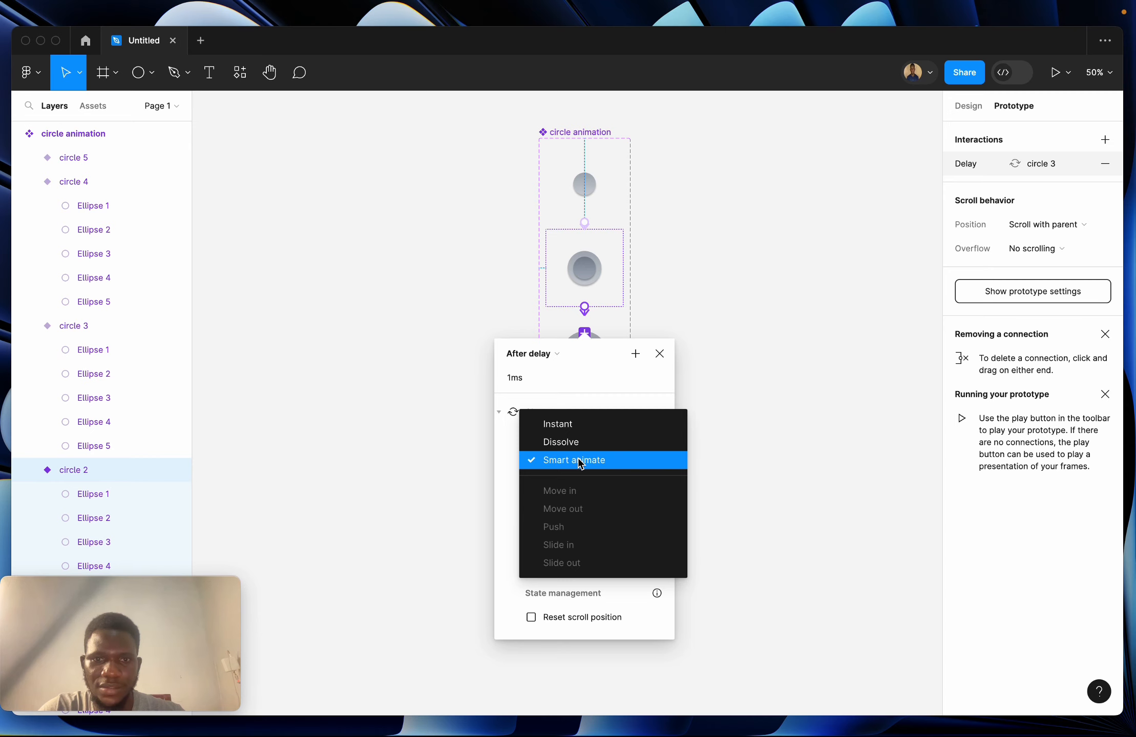
left_click(580, 463)
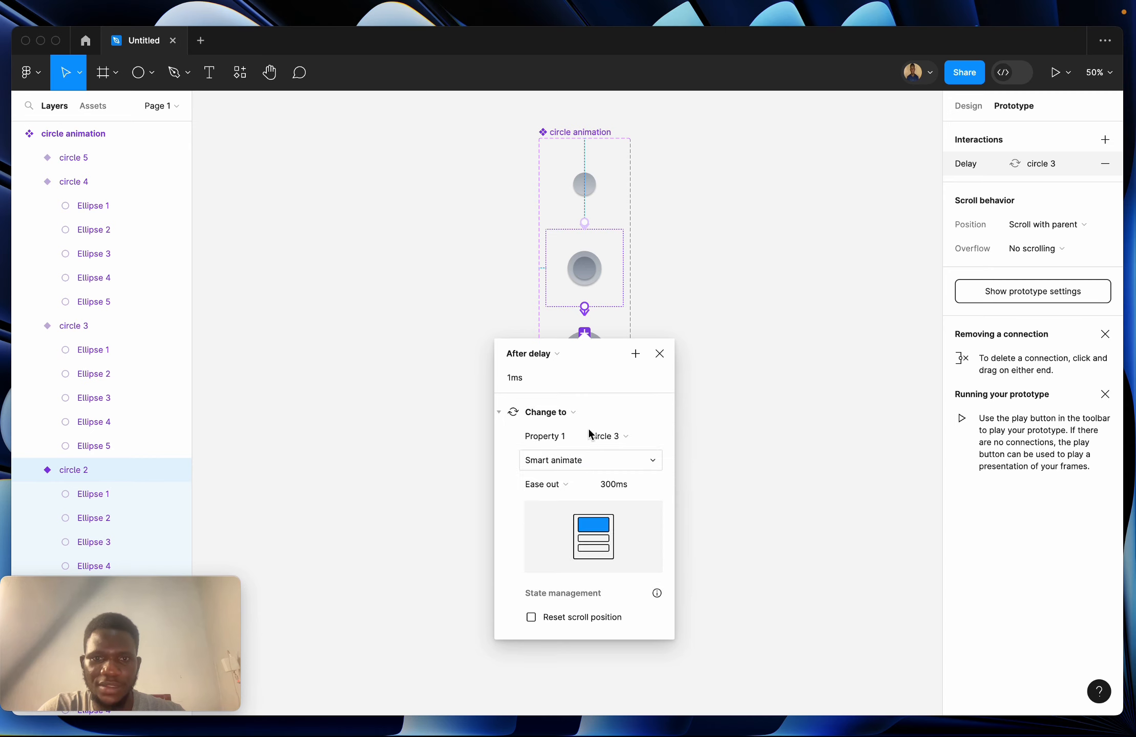
left_click(660, 355)
- Add a prototype connection from the circle 3 variant to circle 4, triggered after a delay of 1 ms
left_click(599, 385)
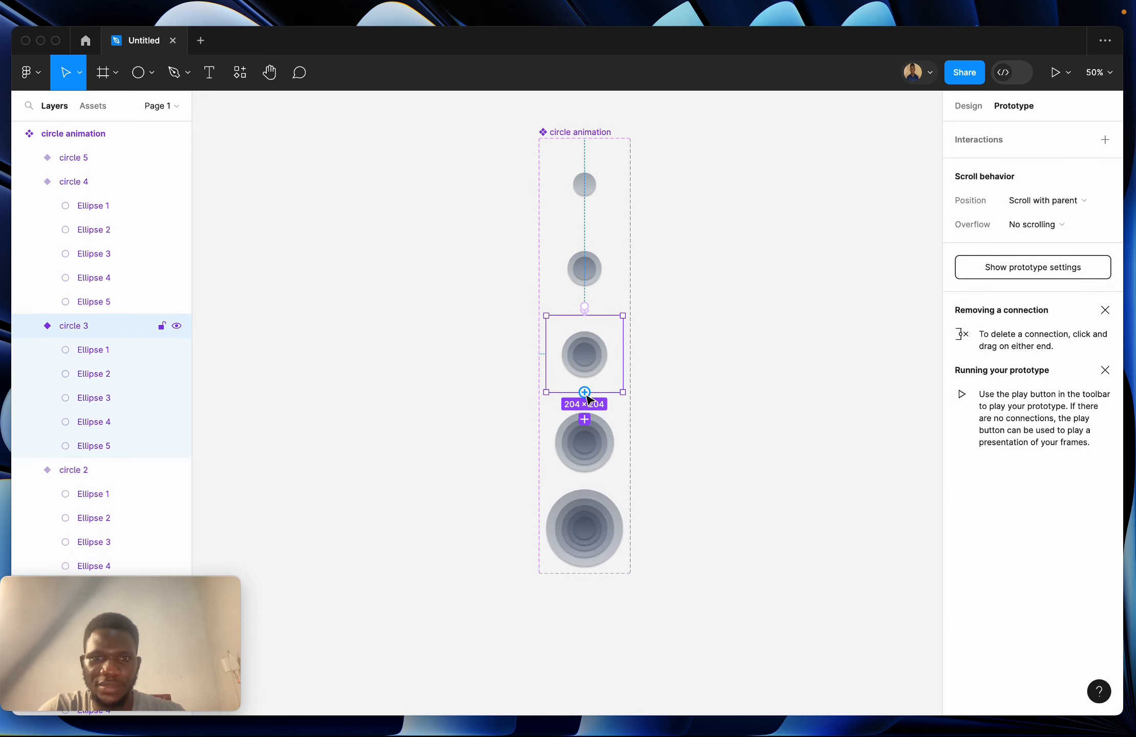
left_click_drag(584, 395, 588, 433)
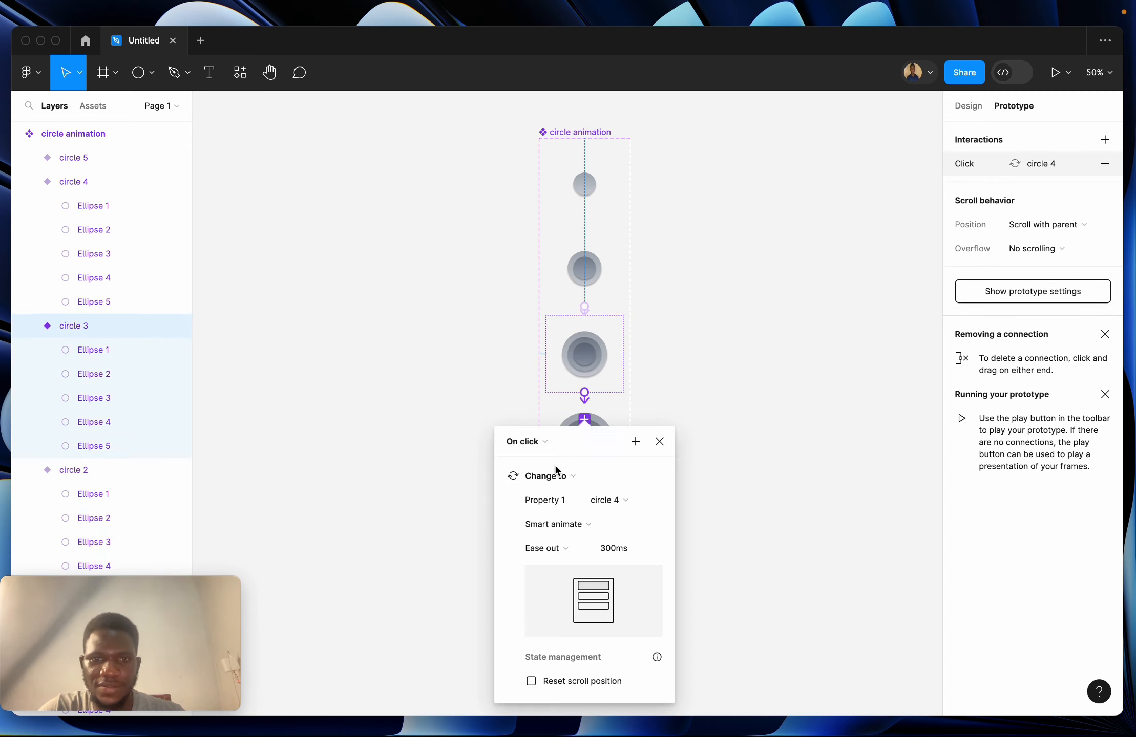
left_click(547, 446)
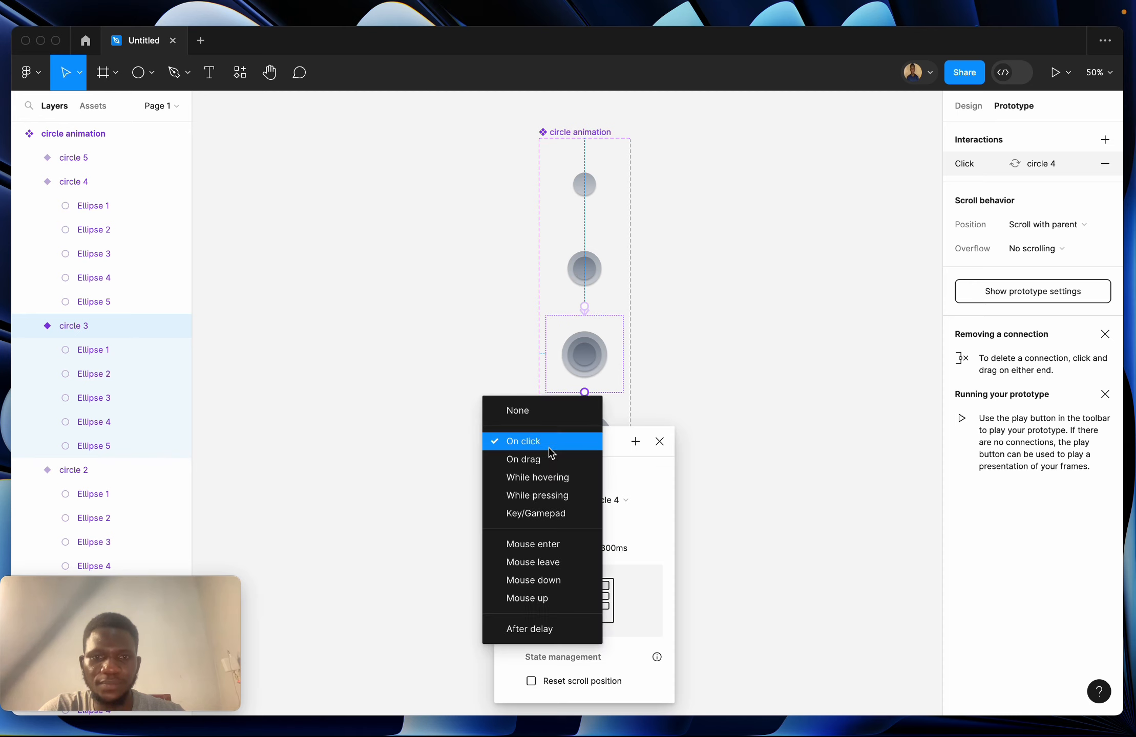
left_click(534, 630)
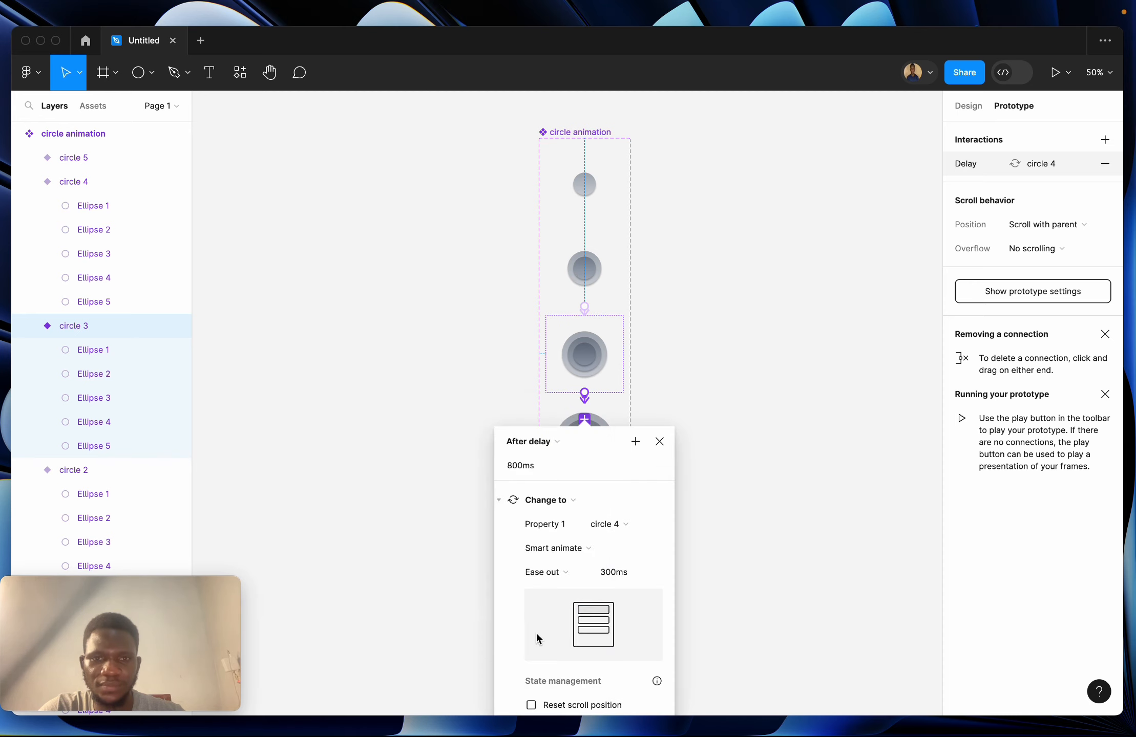
left_click(659, 442)
- Add a prototype connection from the circle 4 variant to circle 5, triggered after a delay of 1 ms
left_click(588, 460)
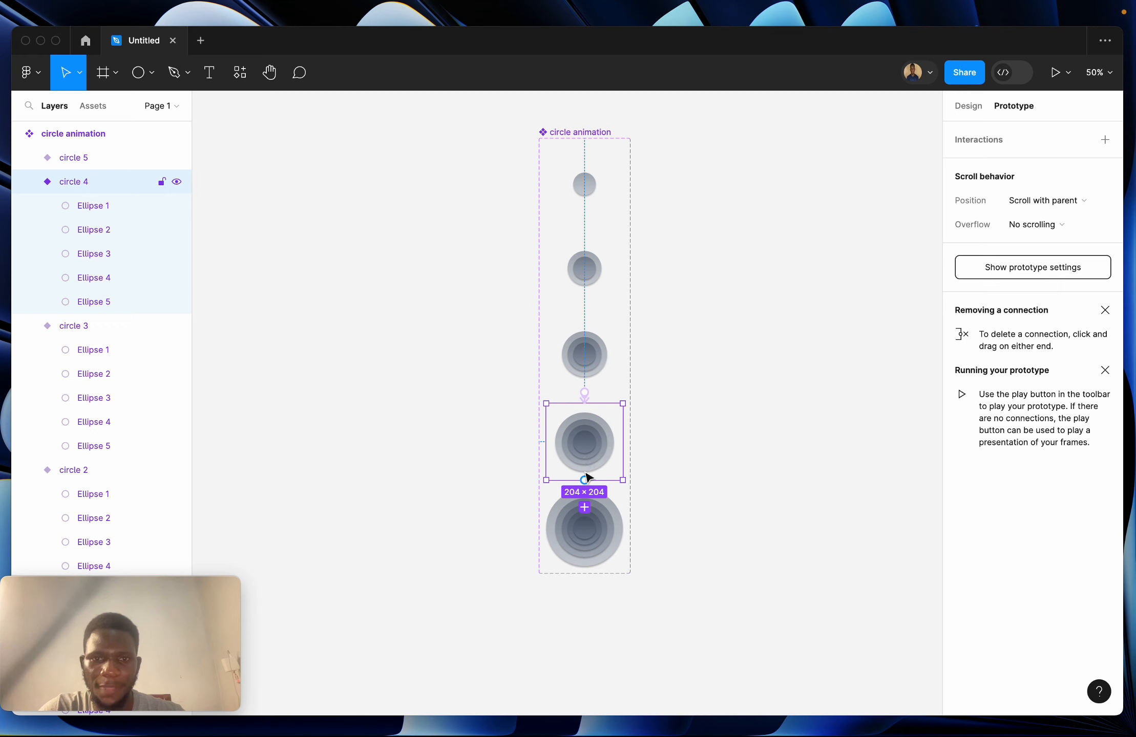
left_click_drag(584, 481, 572, 518)
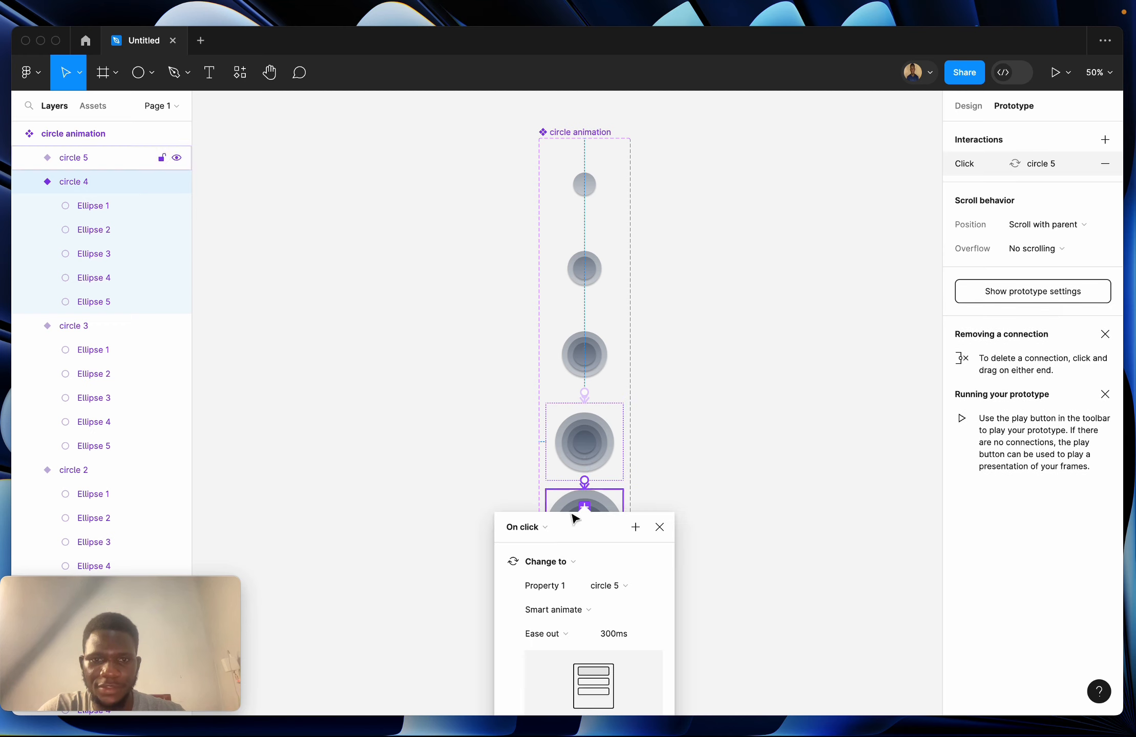
left_click(543, 527)
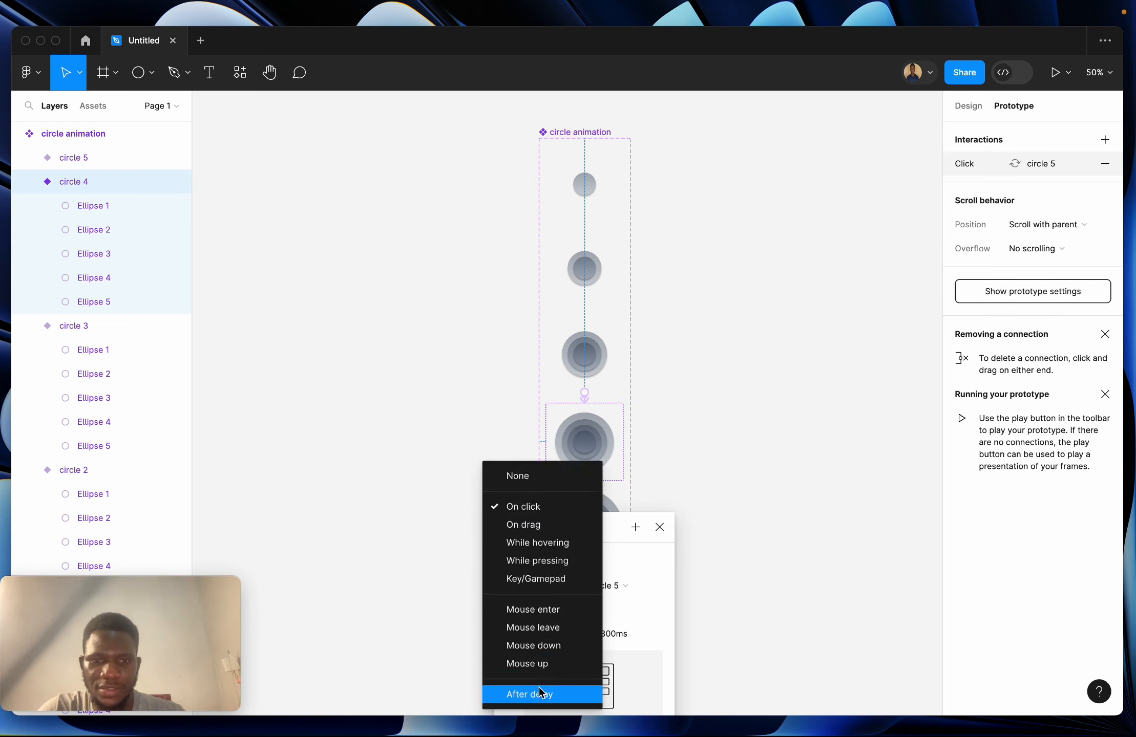
left_click(539, 691)
left_click(532, 552)
type("1")
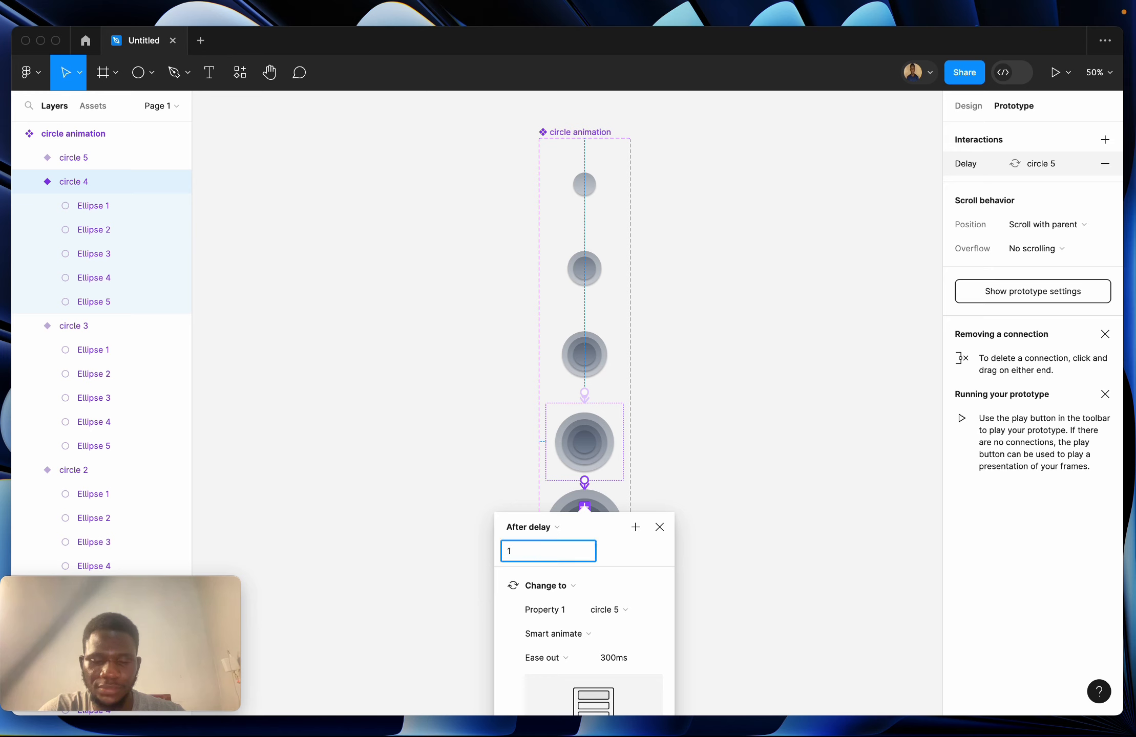
key("Return")
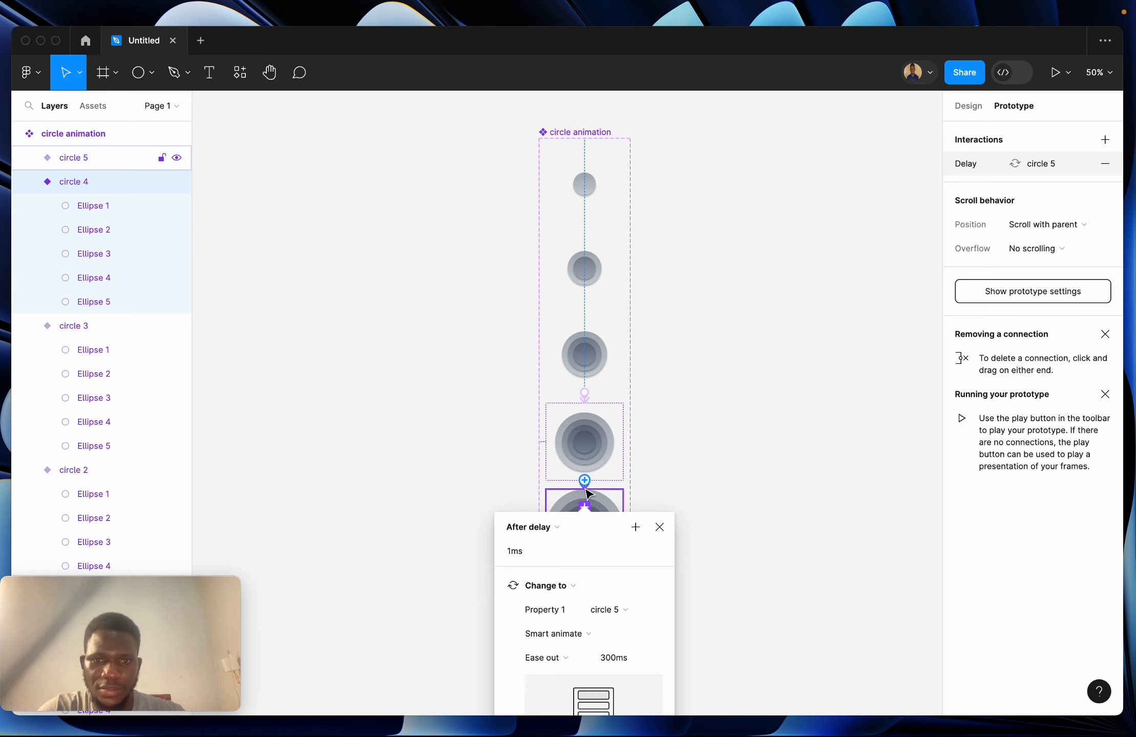
key("Escape")
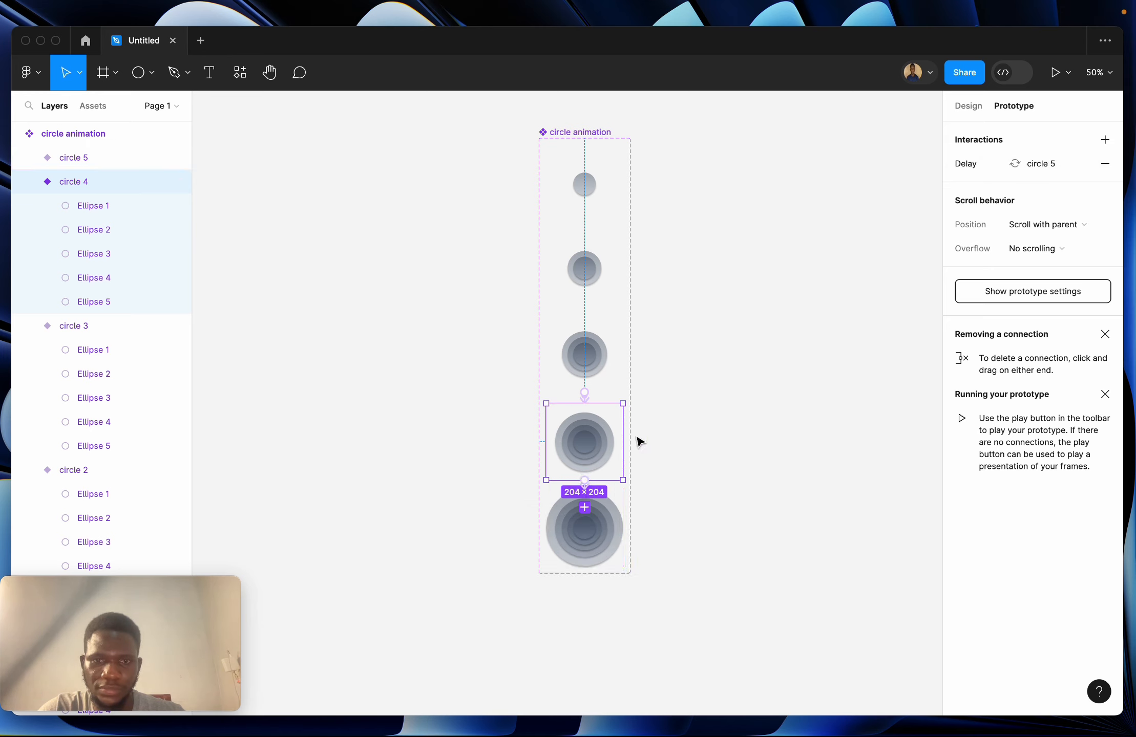
- Add a prototype connection from the circle 5 variant back to circle 1 to close the loop
scroll(639, 441, "up", 5)
scroll(639, 442, "down", 3)
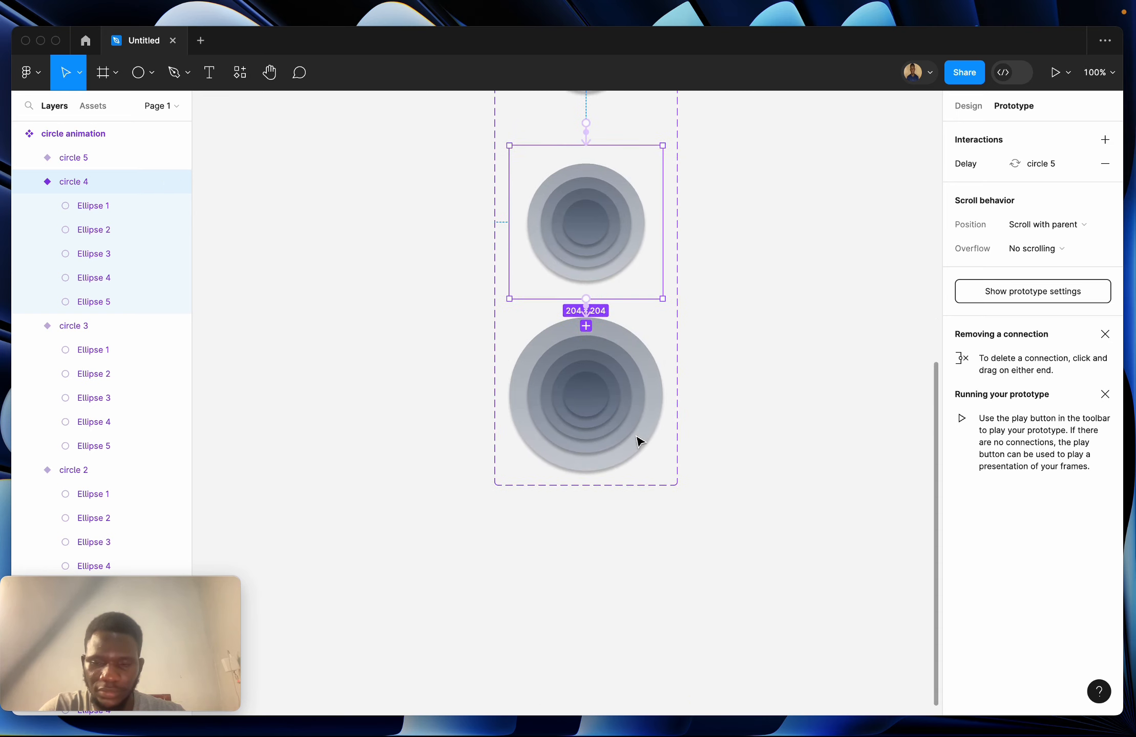
key("super+plus")
scroll(639, 441, "up", 3)
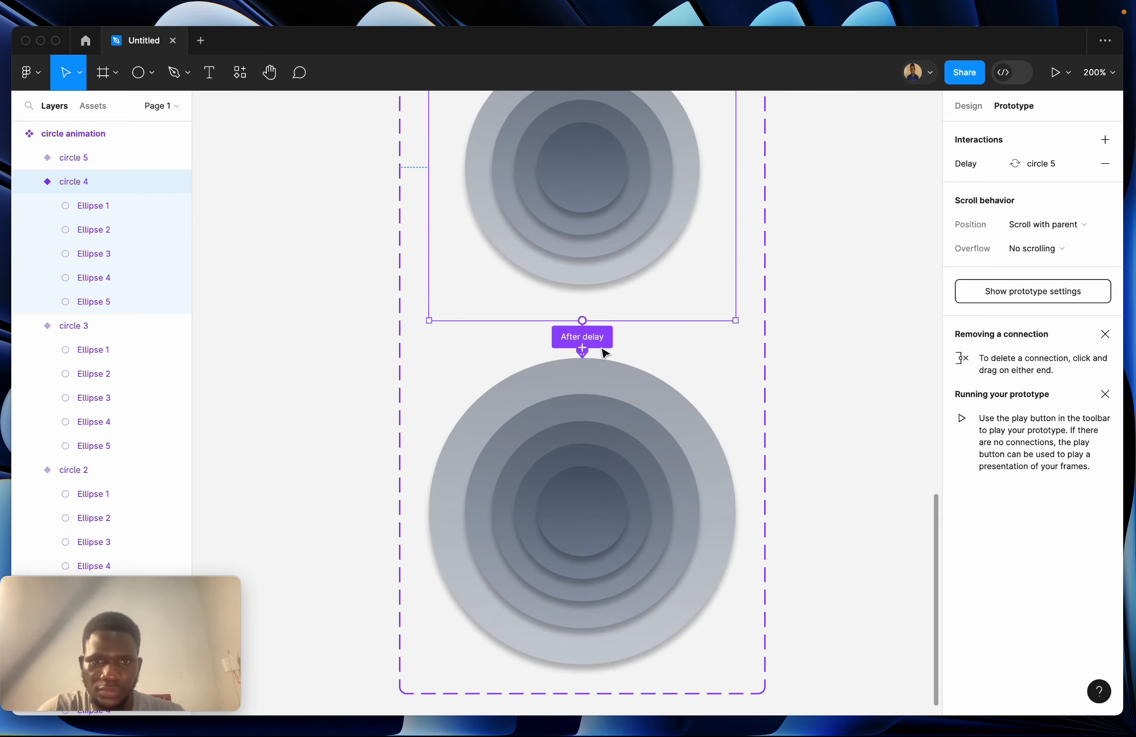
scroll(584, 584, "down", 10)
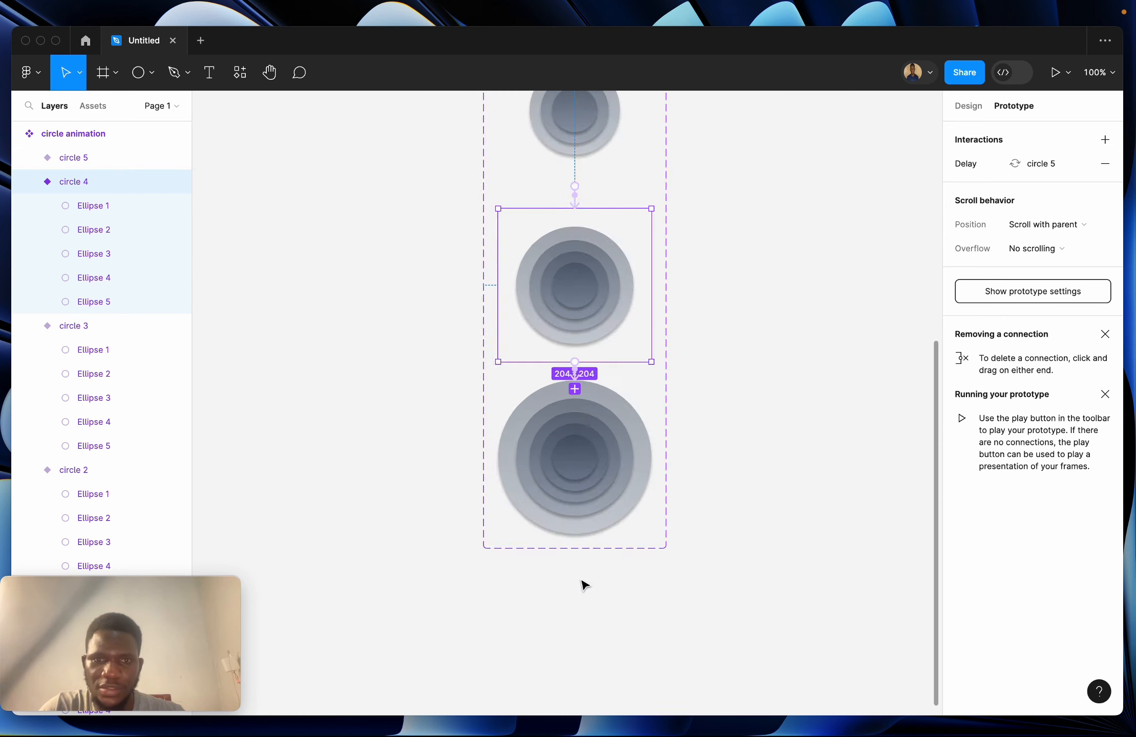
left_click(552, 493)
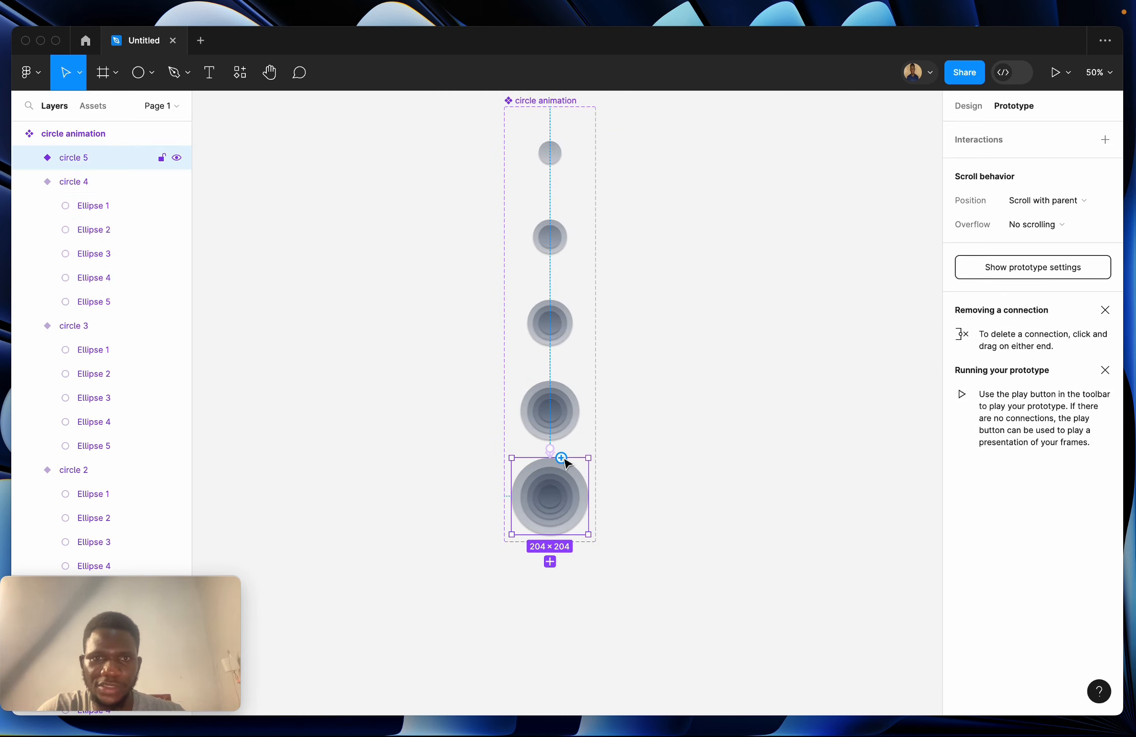
left_click_drag(565, 460, 555, 168)
- Trigger the circle 5 to circle 1 connection after a delay of 1 ms and close its interaction settings
left_click(512, 230)
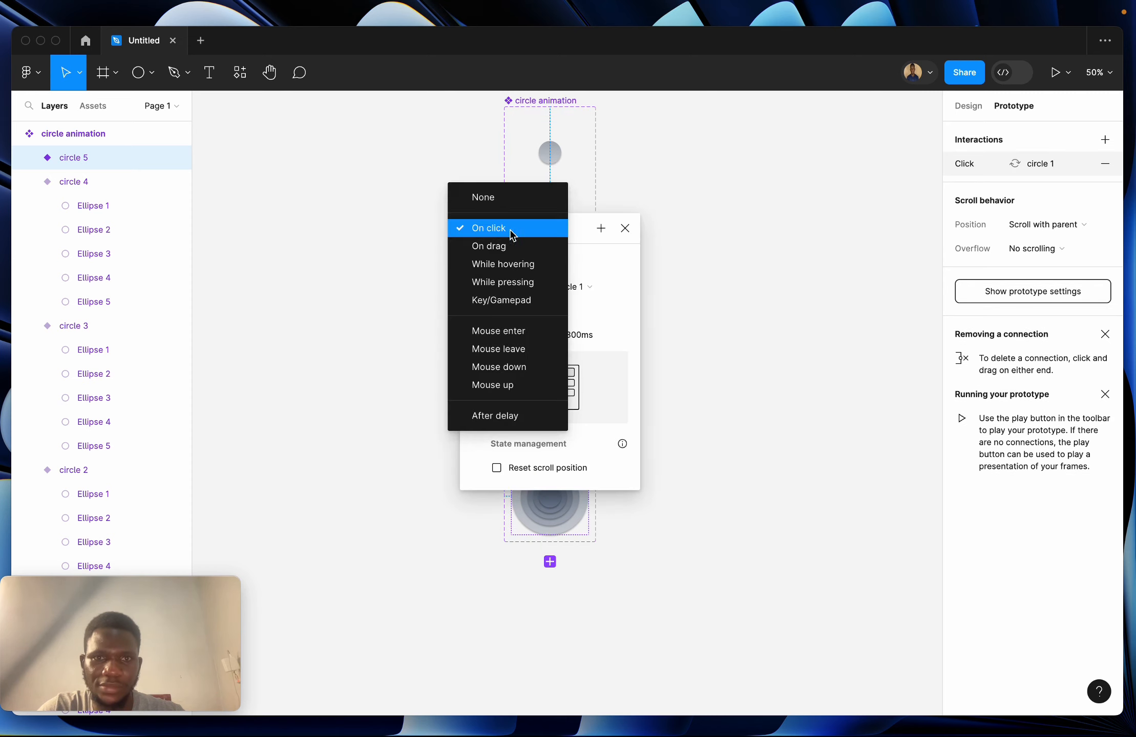
left_click(503, 417)
key("1")
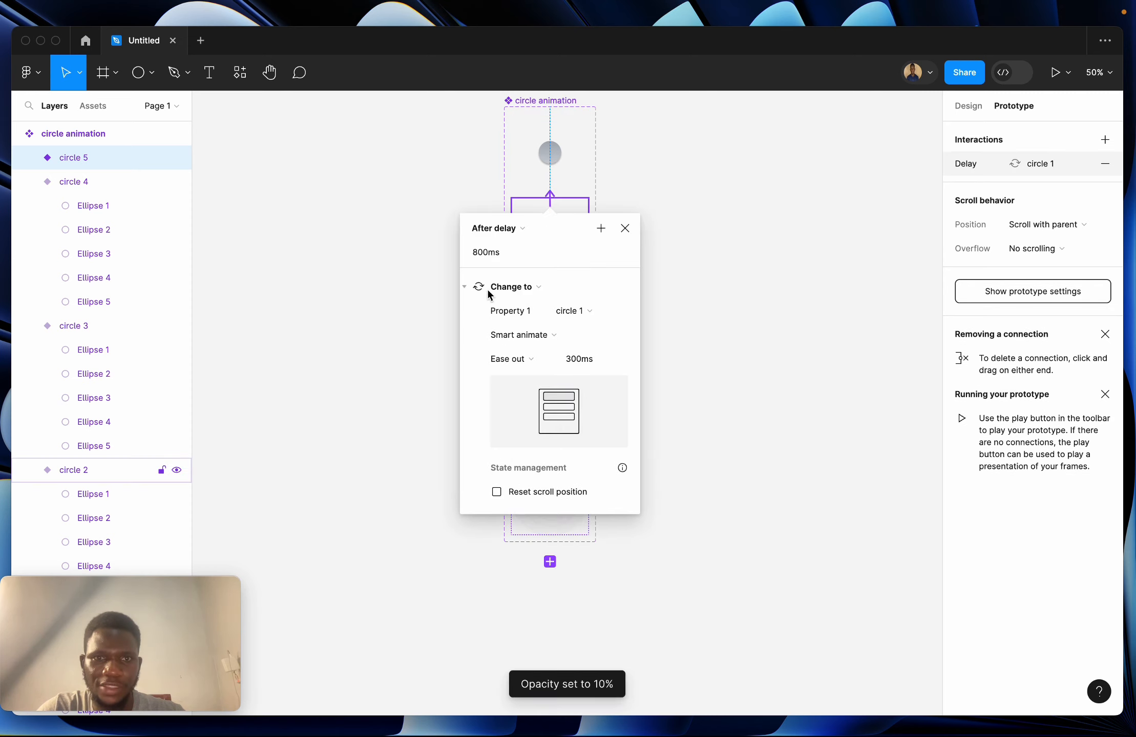
left_click(503, 253)
type("1")
key("Return")
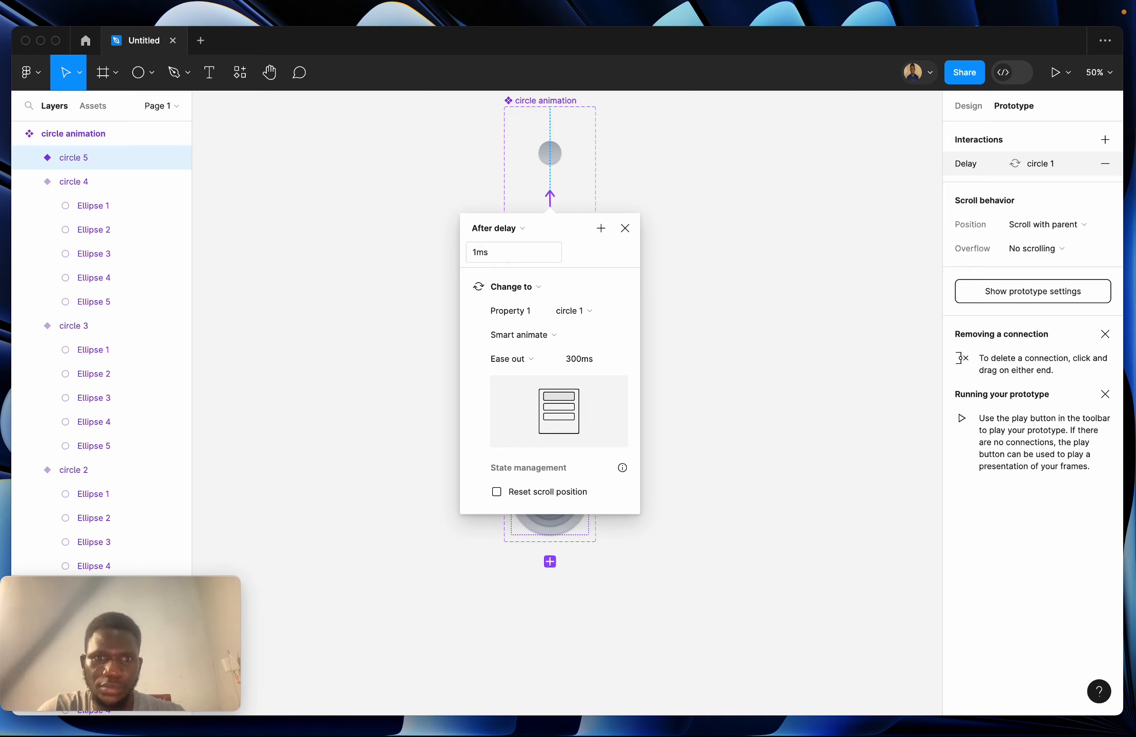
left_click(624, 229)
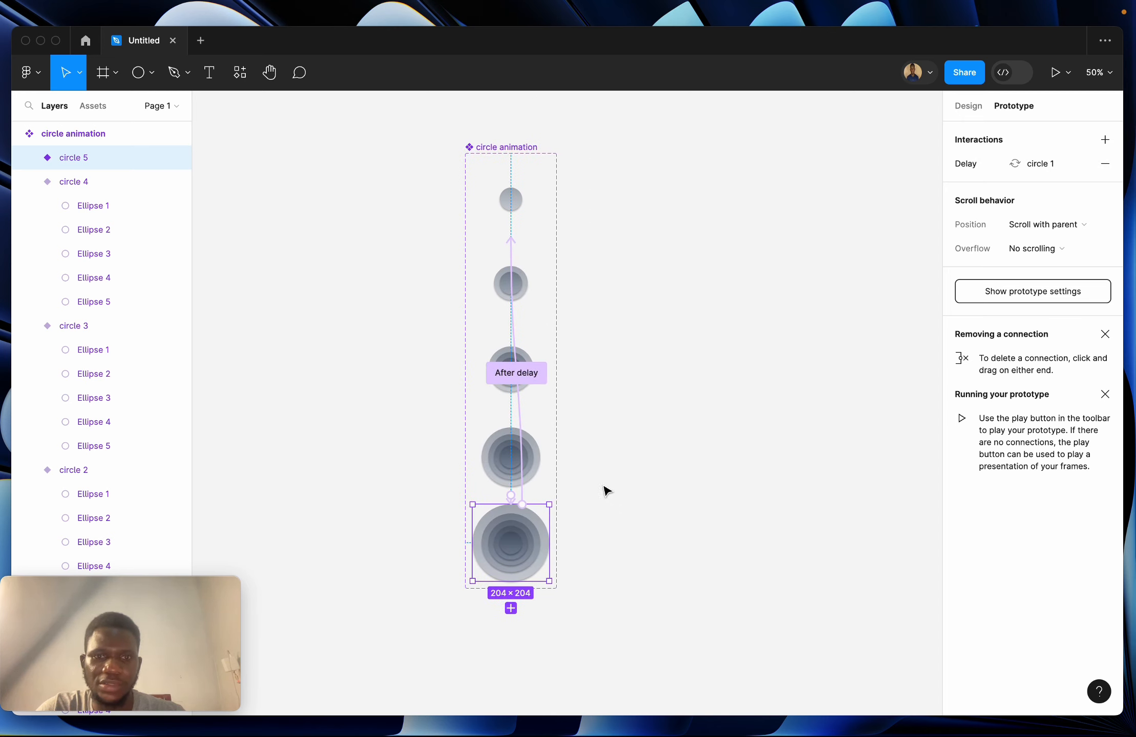
- Draw a frame about 548 × 498 beside the component set and place an instance of the circle 5 variant near its middle
left_click(965, 107)
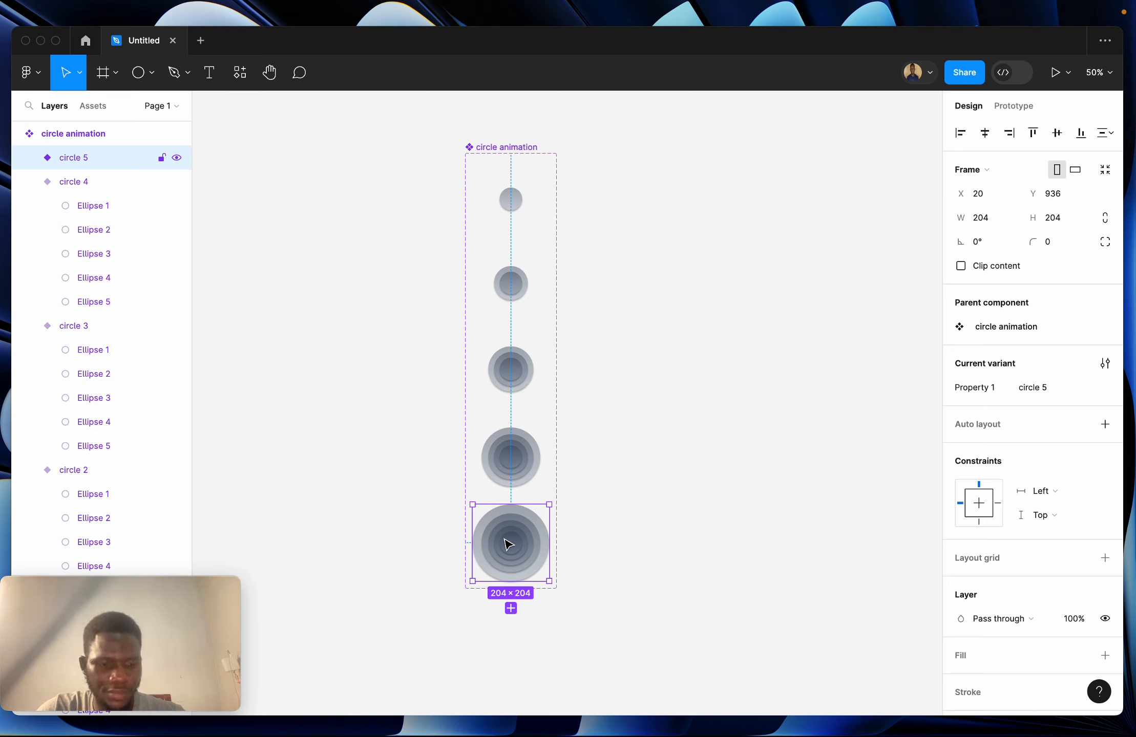
left_click(103, 72)
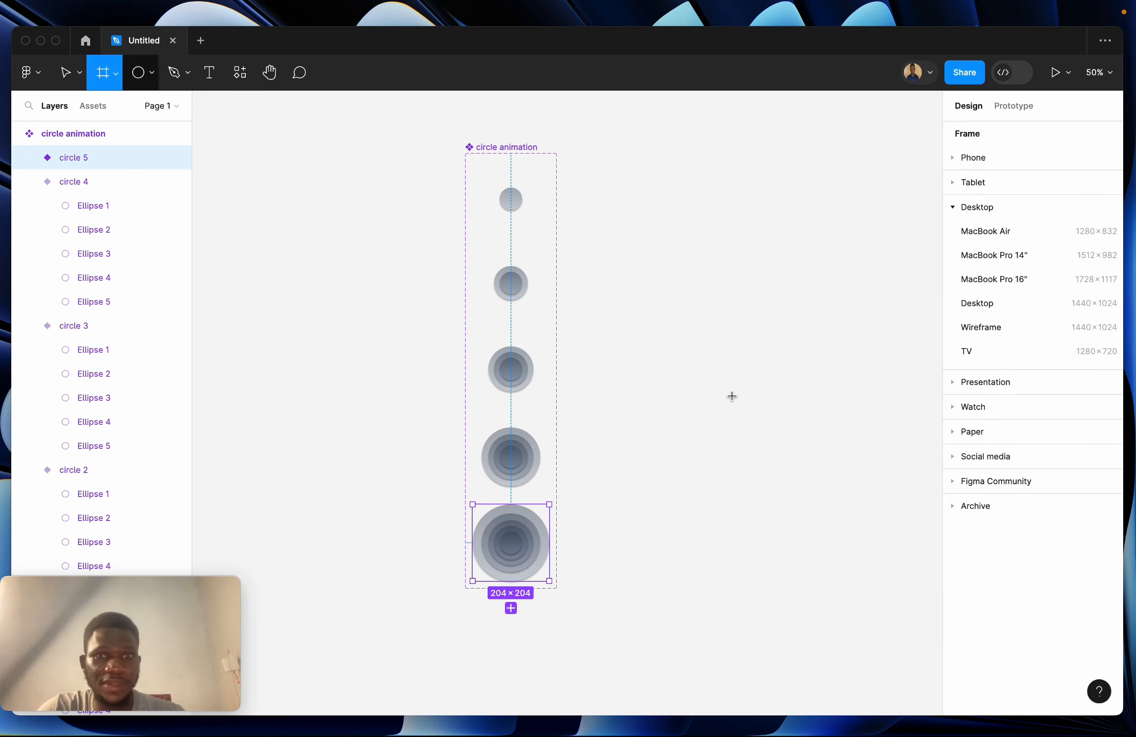
left_click_drag(666, 316, 870, 503)
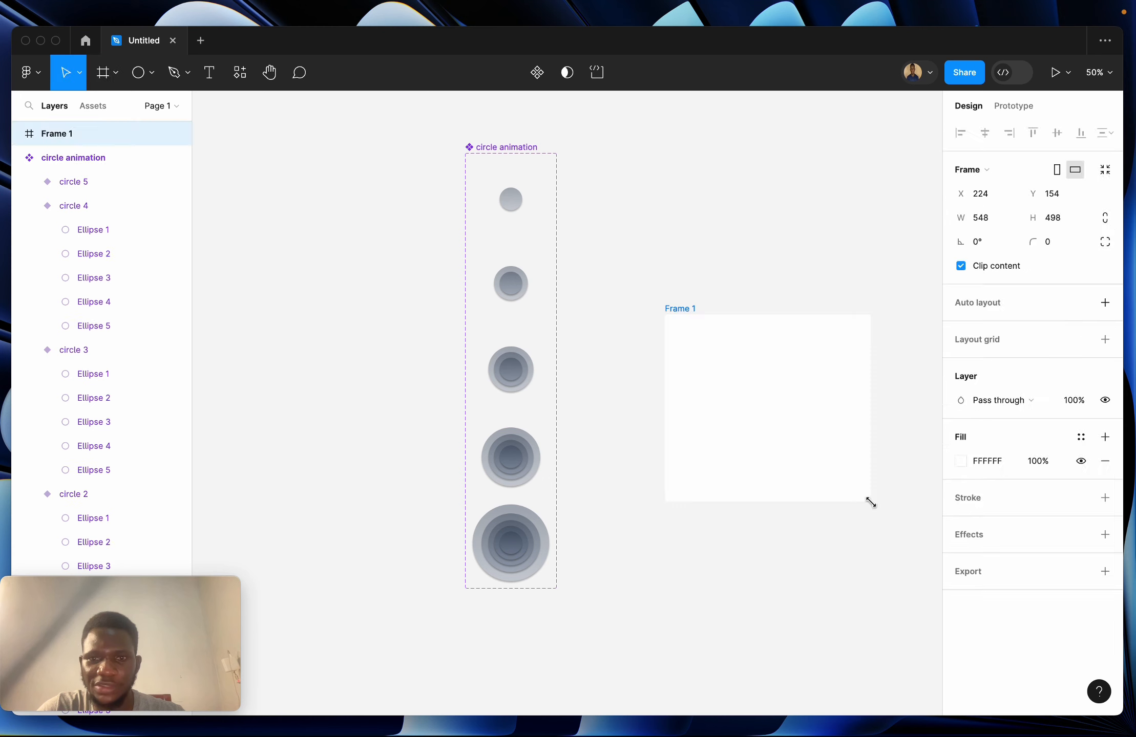
left_click(520, 551)
left_click_drag(521, 552, 777, 408)
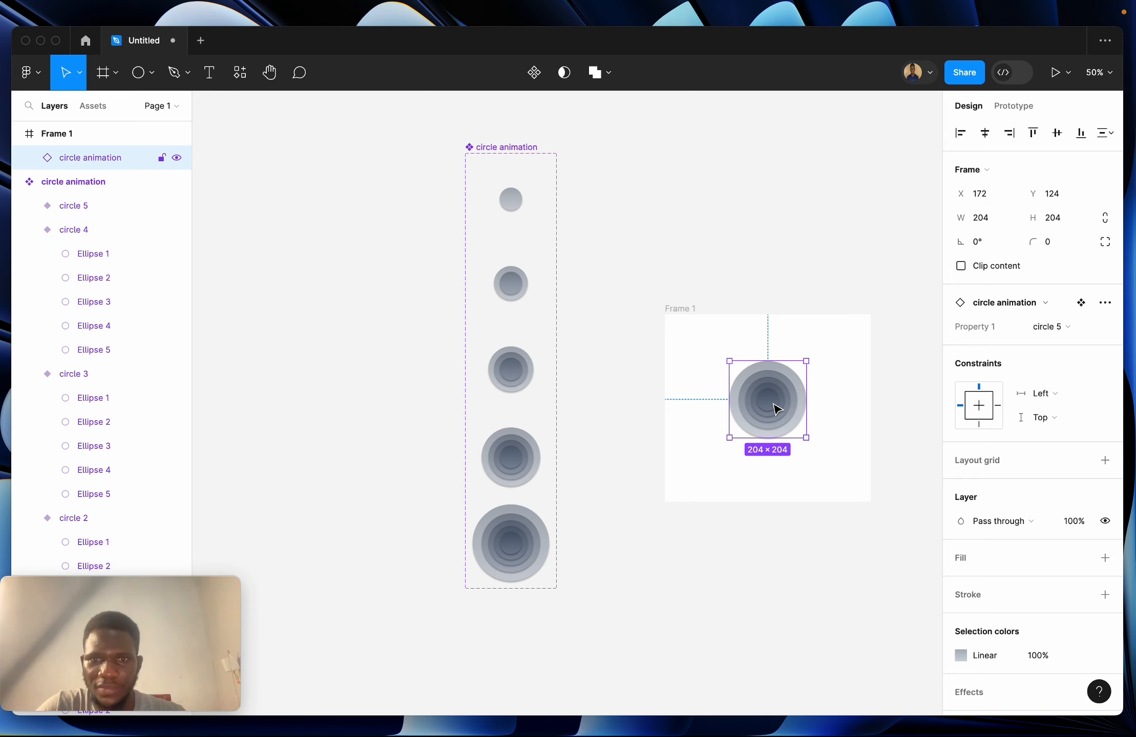
- Preview the circle animation in the new frame and close the preview
left_click(681, 311)
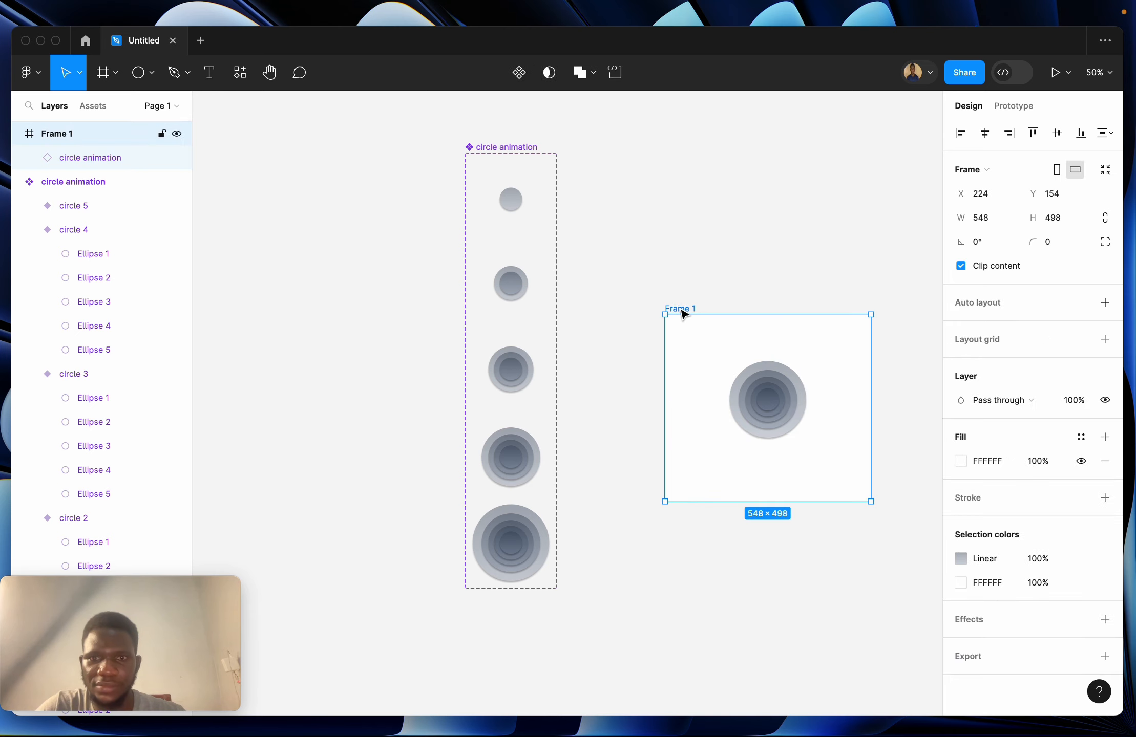
left_click(1068, 73)
left_click(1028, 128)
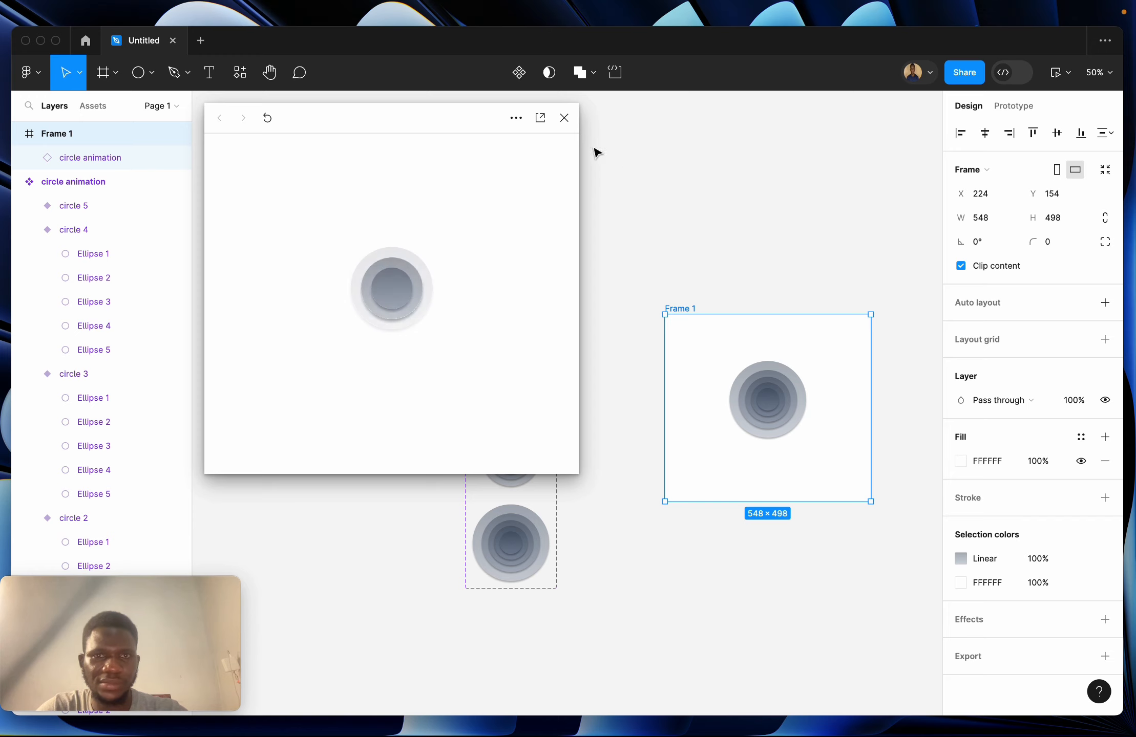
left_click(568, 123)
- Review the interaction settings of the connection from the circle 3 variant to circle 4
left_click(532, 377)
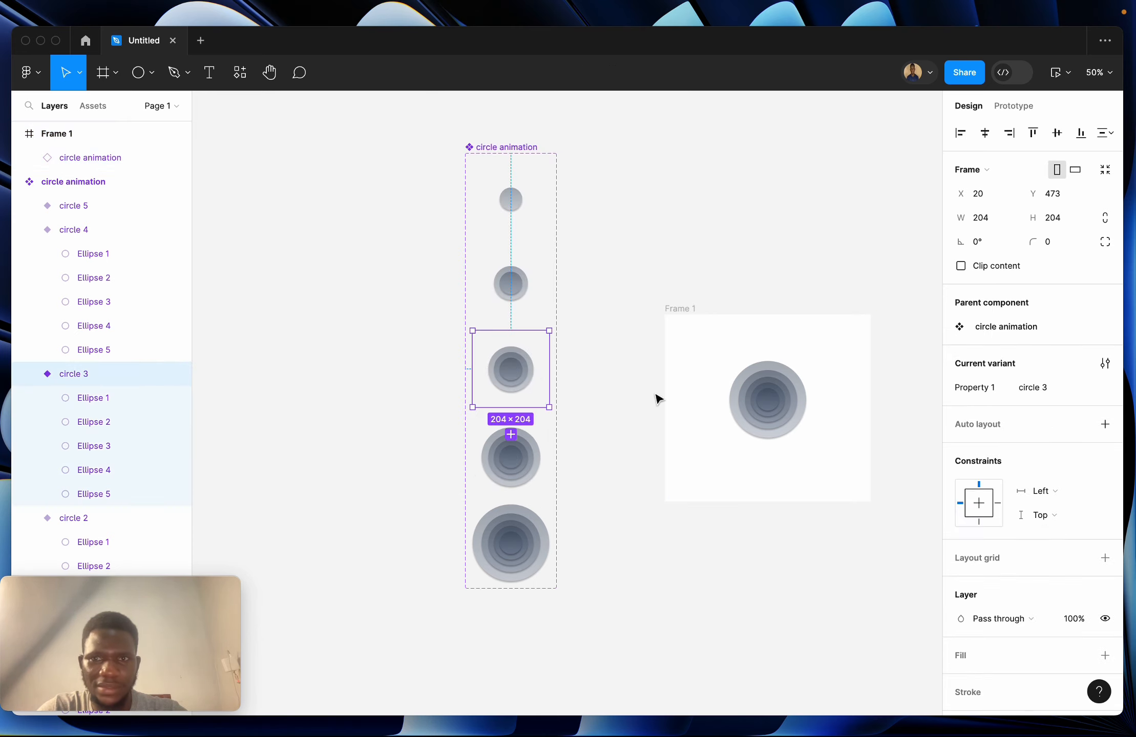
key("super+plus")
scroll(659, 400, "left", 2)
scroll(658, 399, "down", 1)
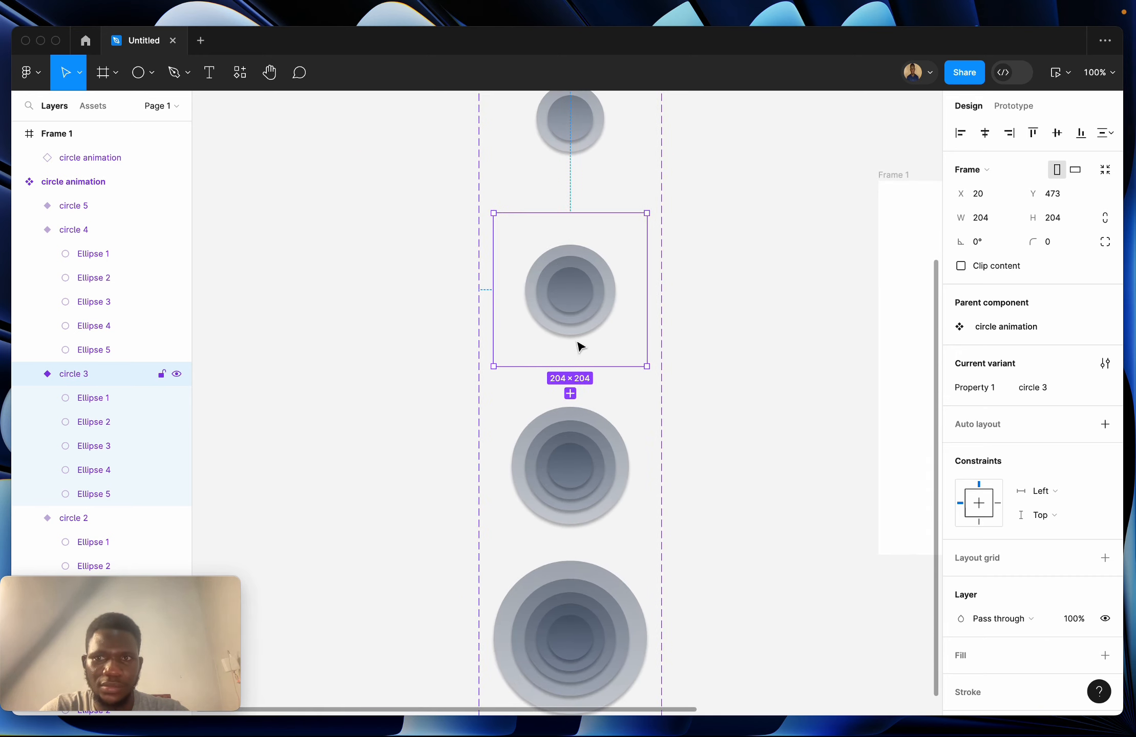
left_click(1006, 110)
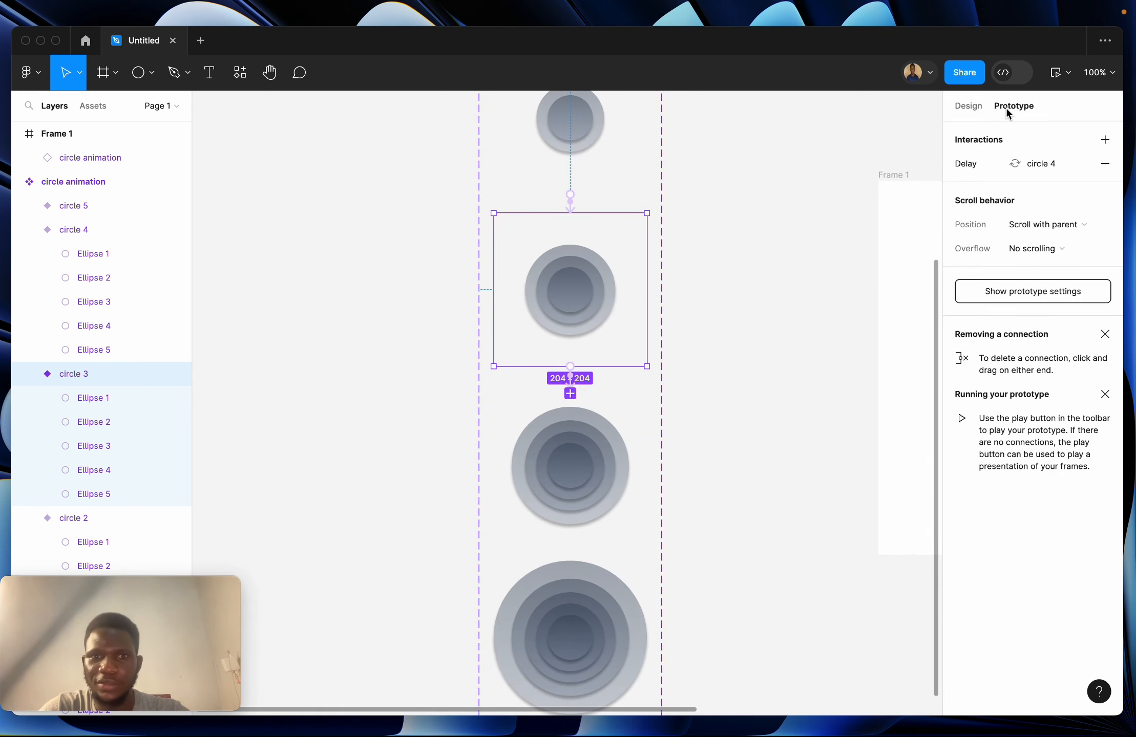
left_click(574, 391)
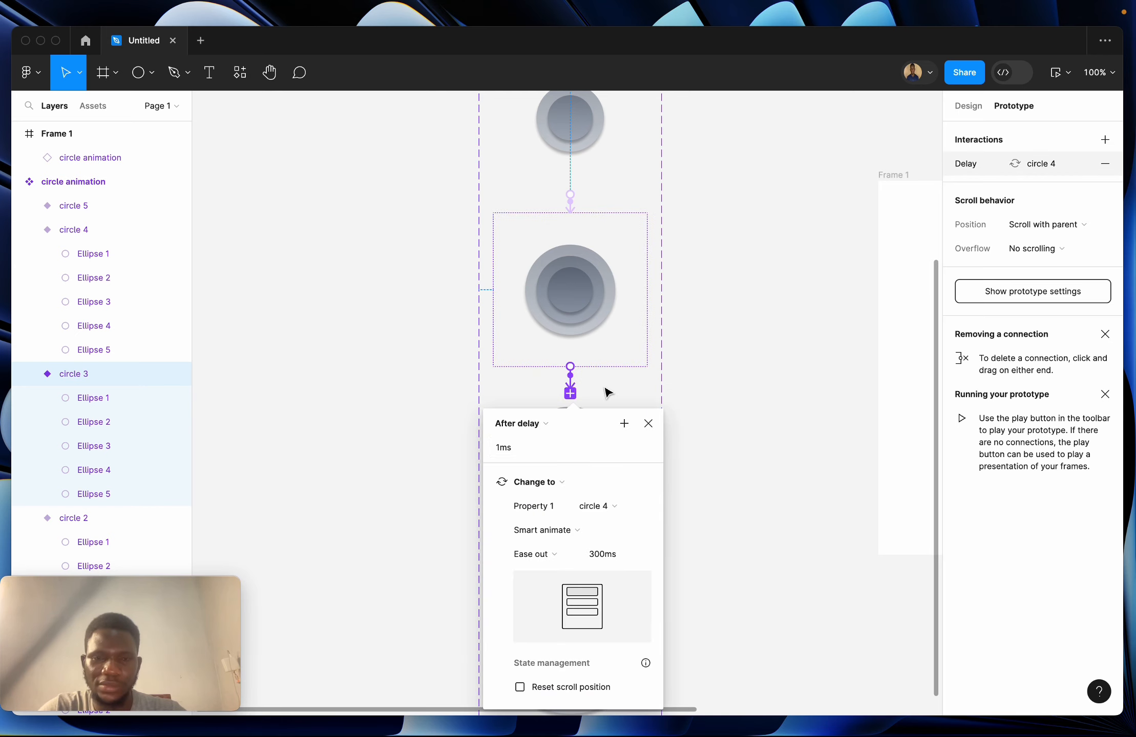
- Play the prototype preview of Frame 1 once more and close it
scroll(740, 376, "right", 6)
left_click(625, 203)
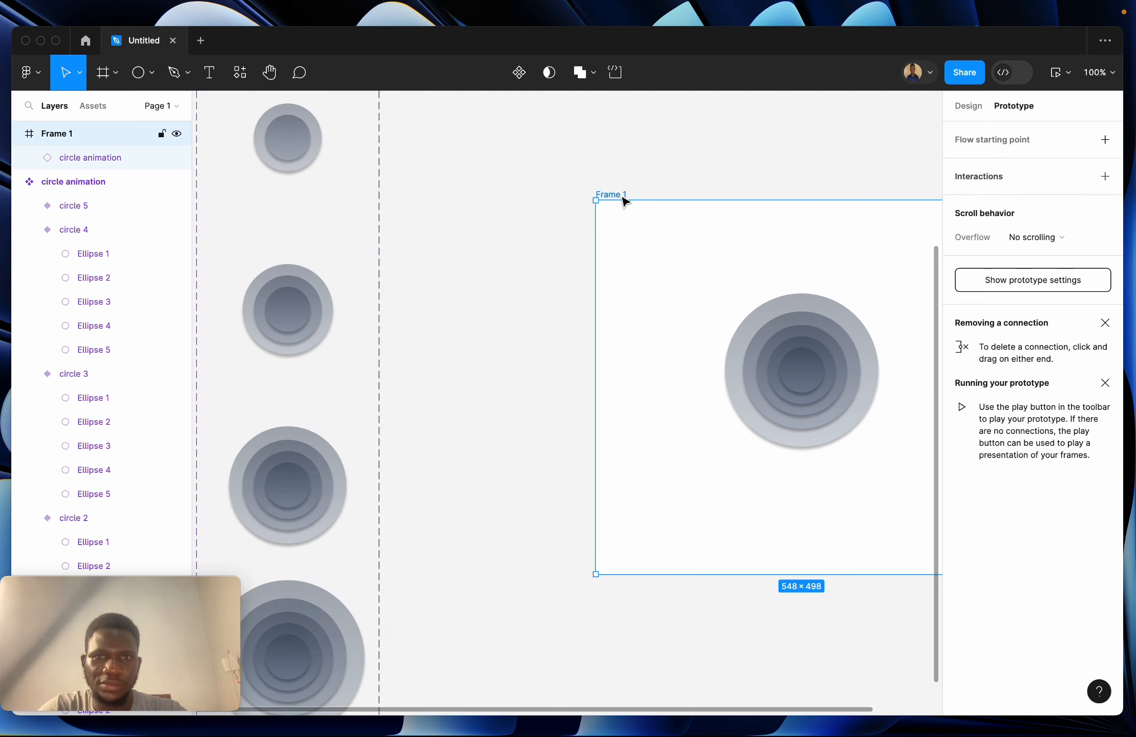
scroll(707, 354, "right", 5)
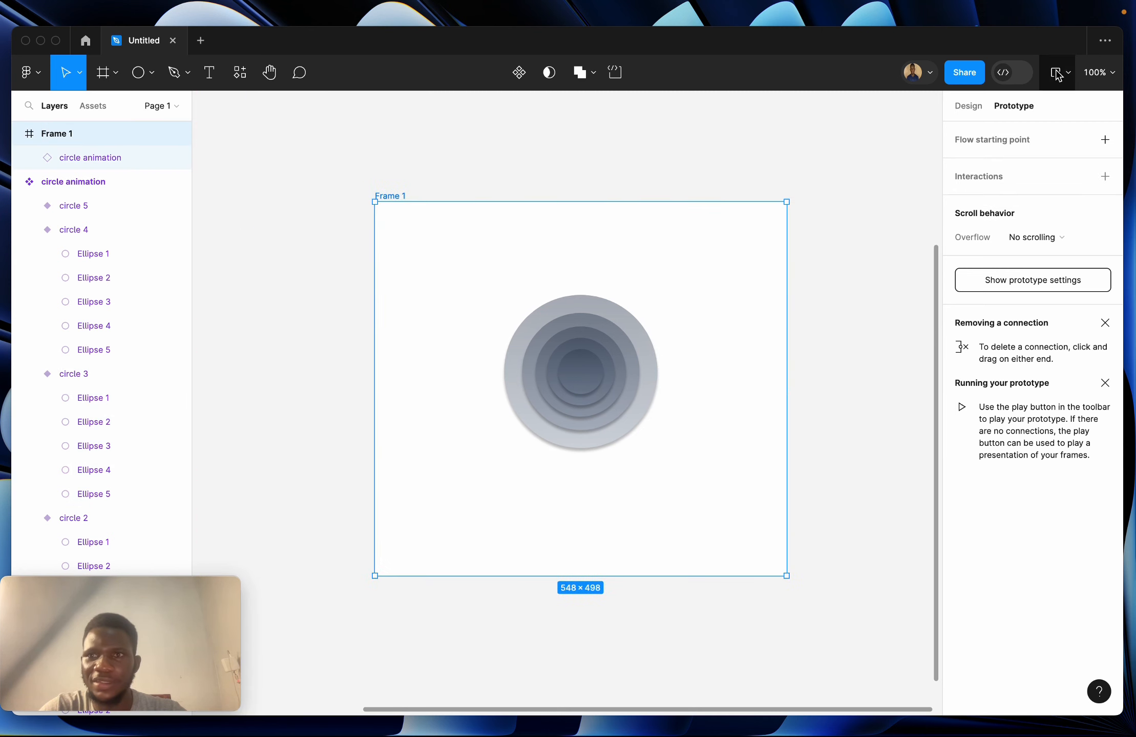
left_click(1057, 73)
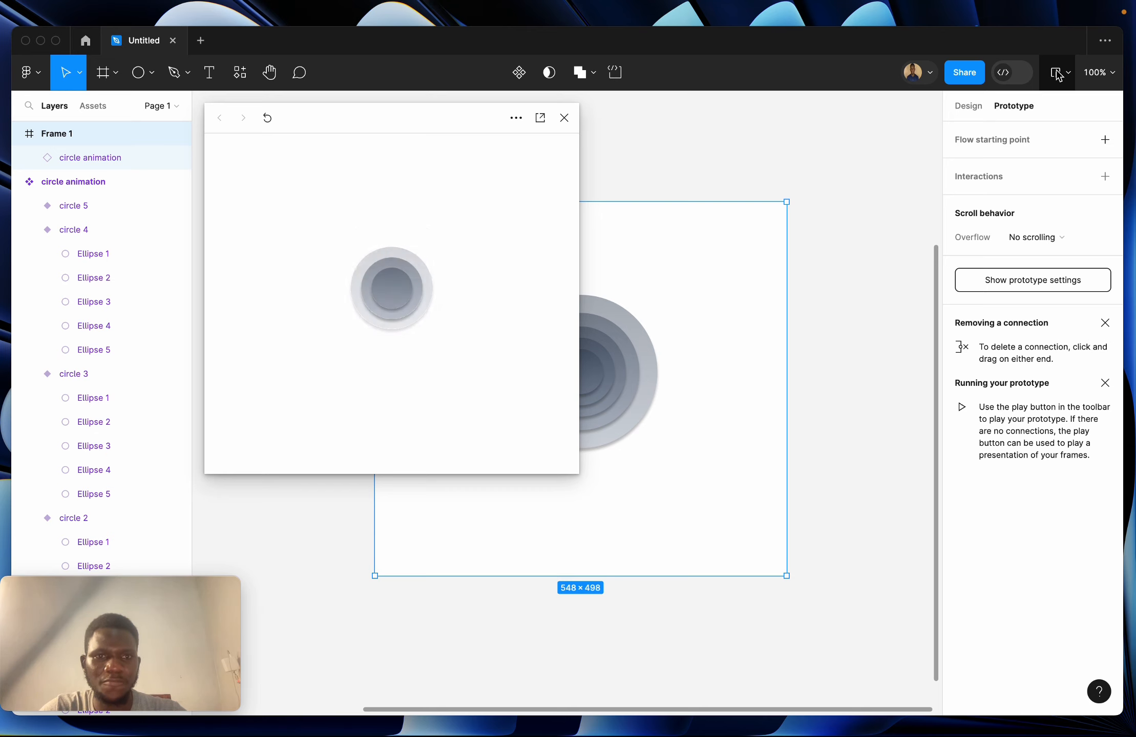
left_click(563, 118)
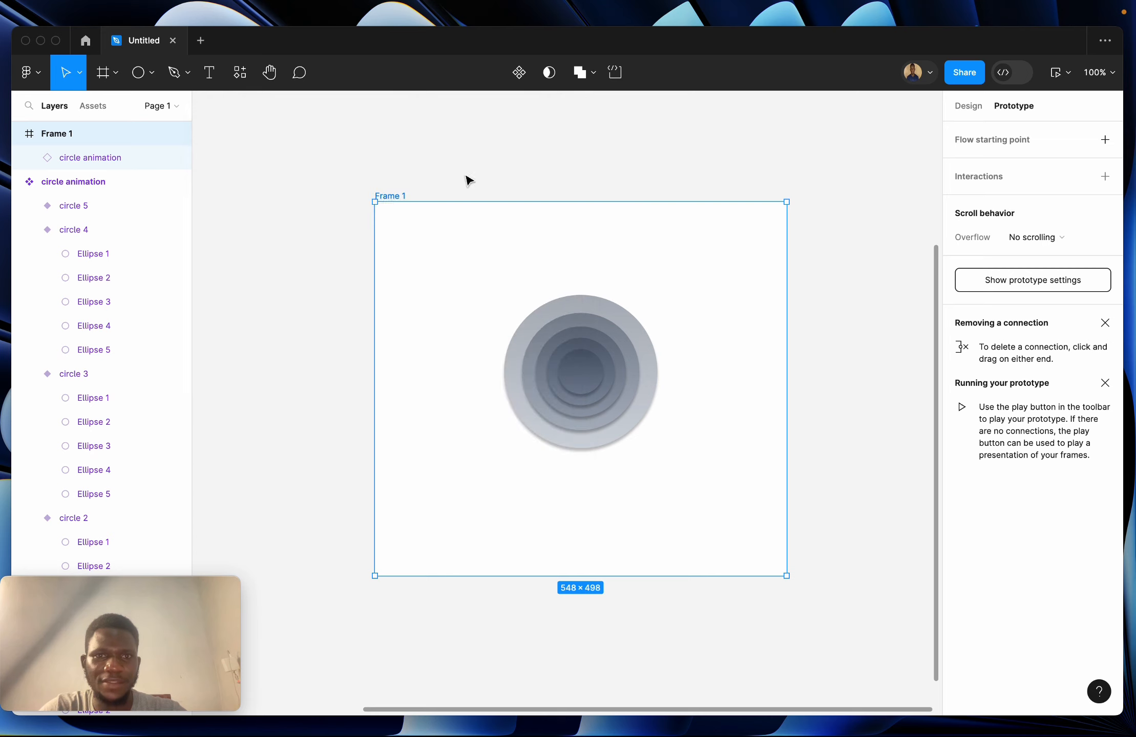
- Set Frame 1's fill to 000000 and preview the circle animation against it
left_click(973, 106)
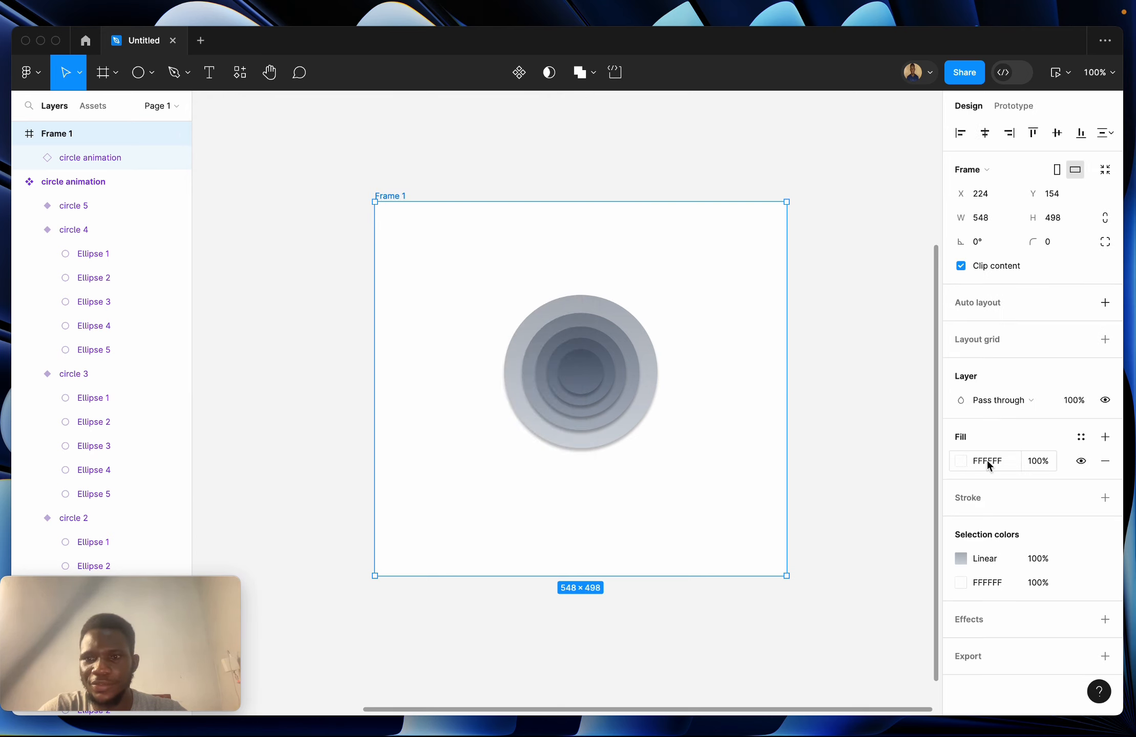
type("000")
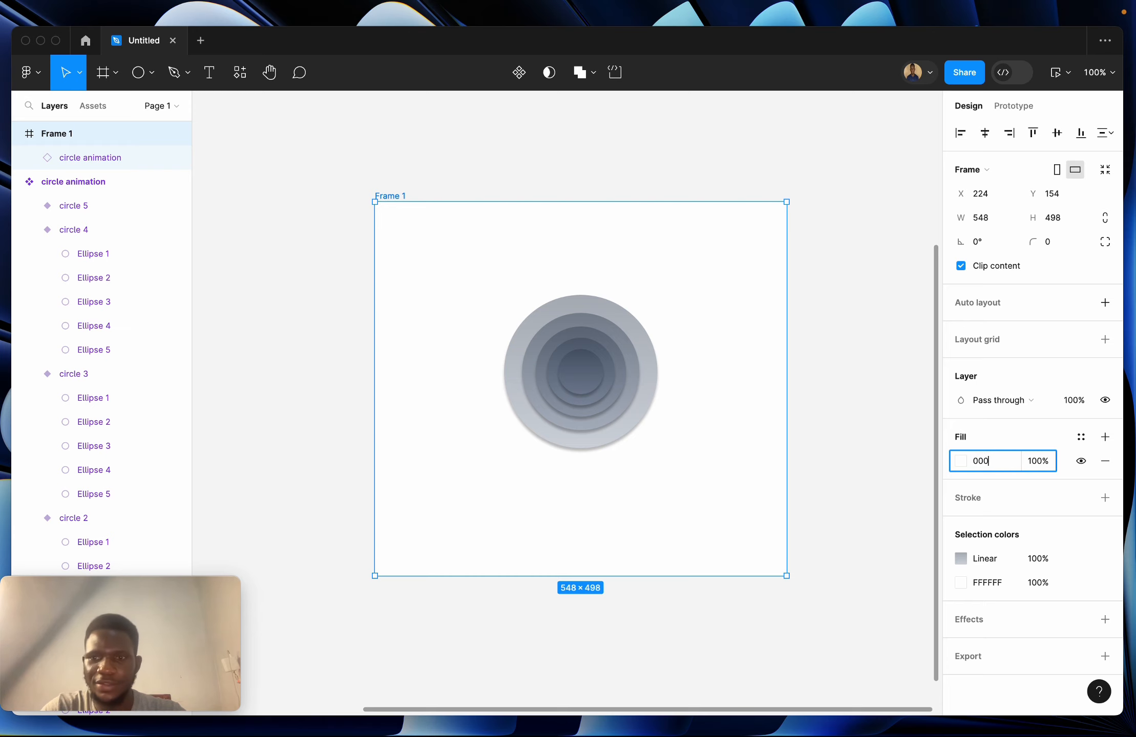
key("Return")
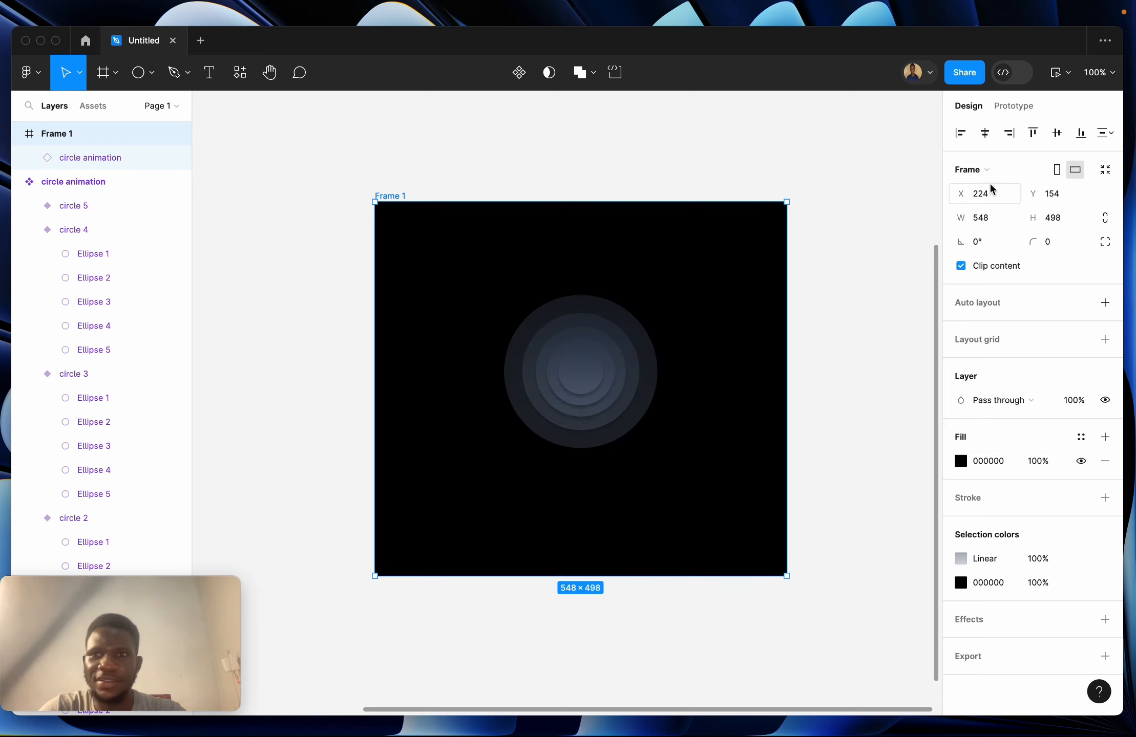
left_click(1055, 74)
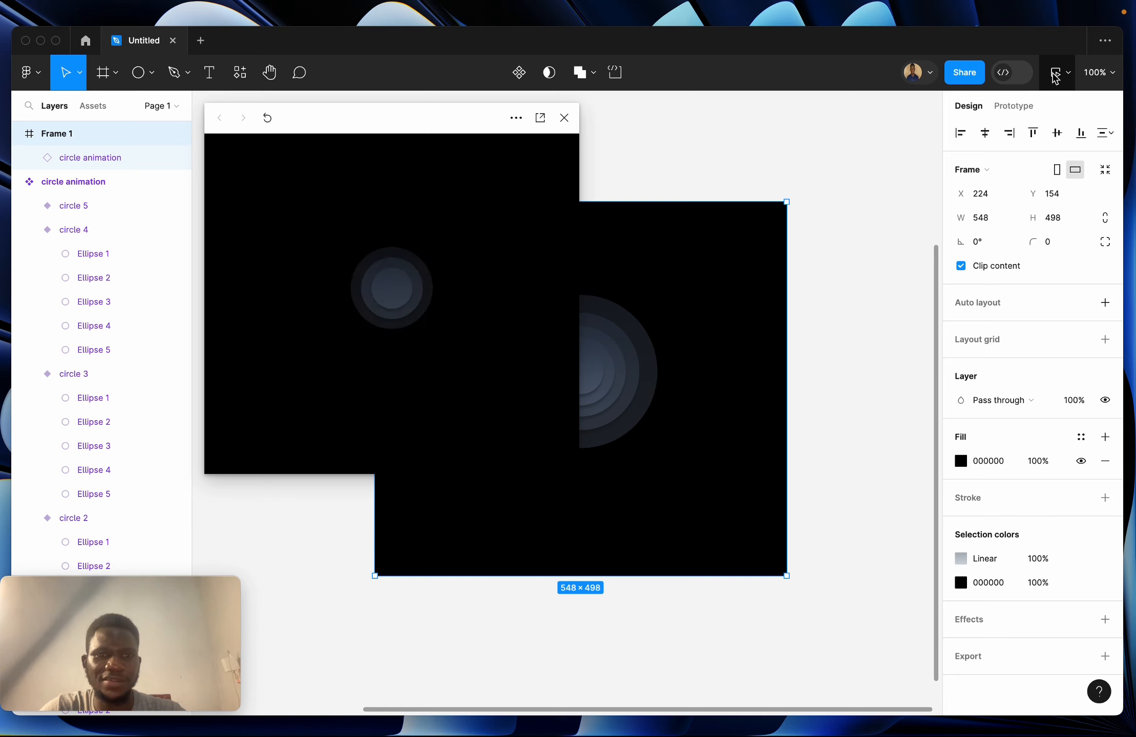
left_click(564, 117)
- Move the circle animation instance out of Frame 1 onto the empty canvas below it
scroll(654, 358, "down", 5)
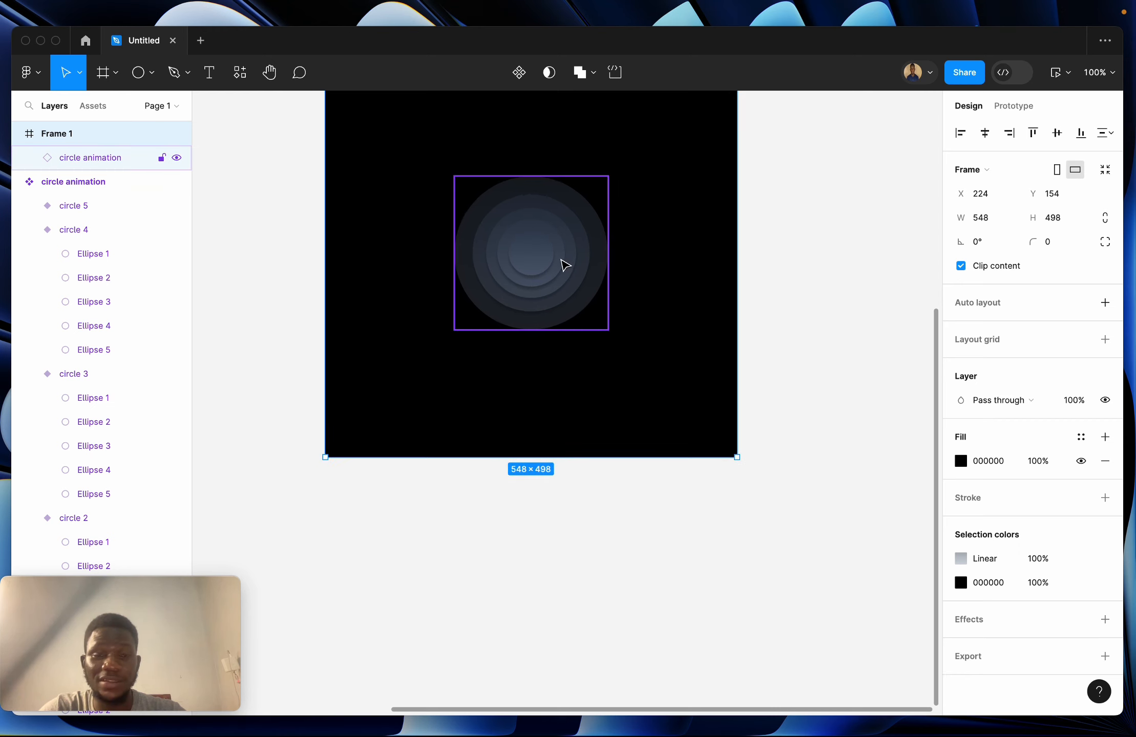
left_click_drag(535, 267, 540, 357)
left_click(540, 357)
scroll(540, 357, "down", 10)
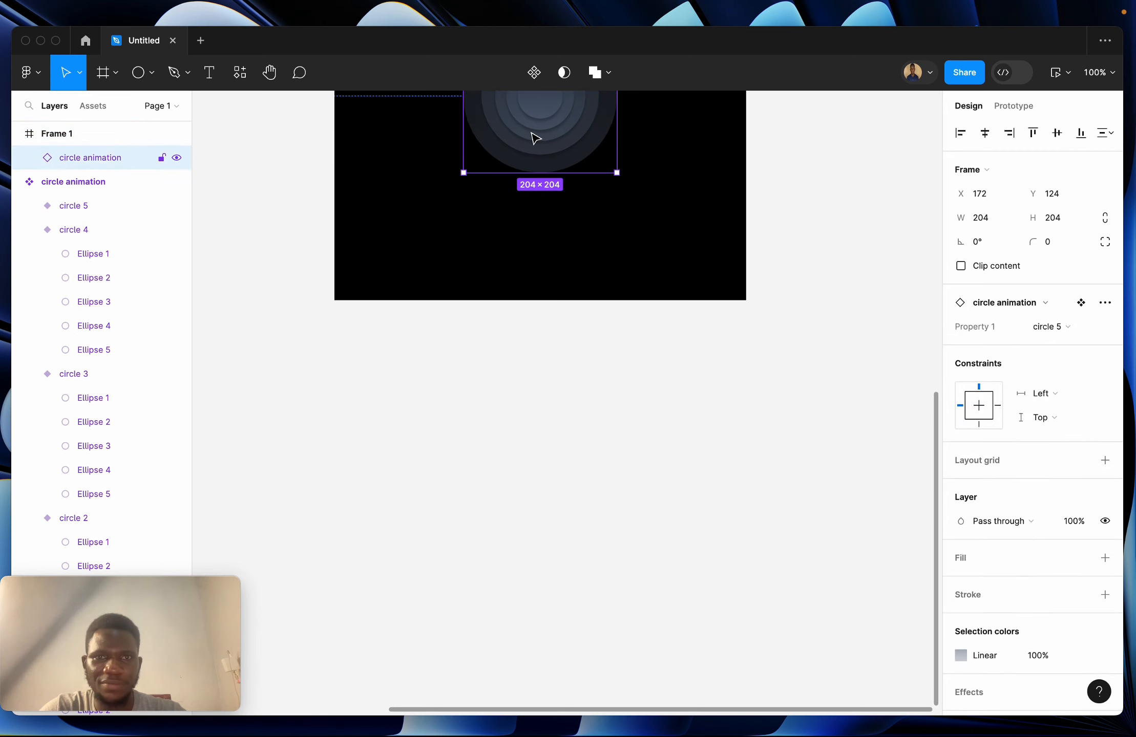
left_click_drag(546, 128, 534, 553)
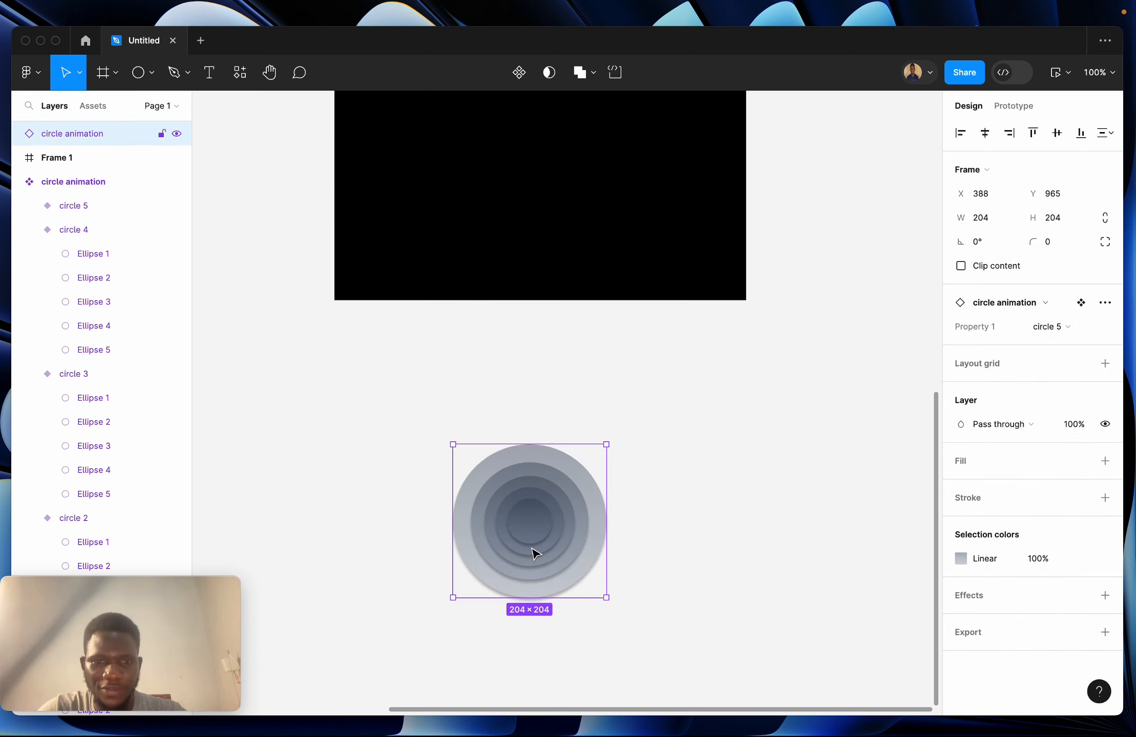
scroll(533, 553, "down", 5)
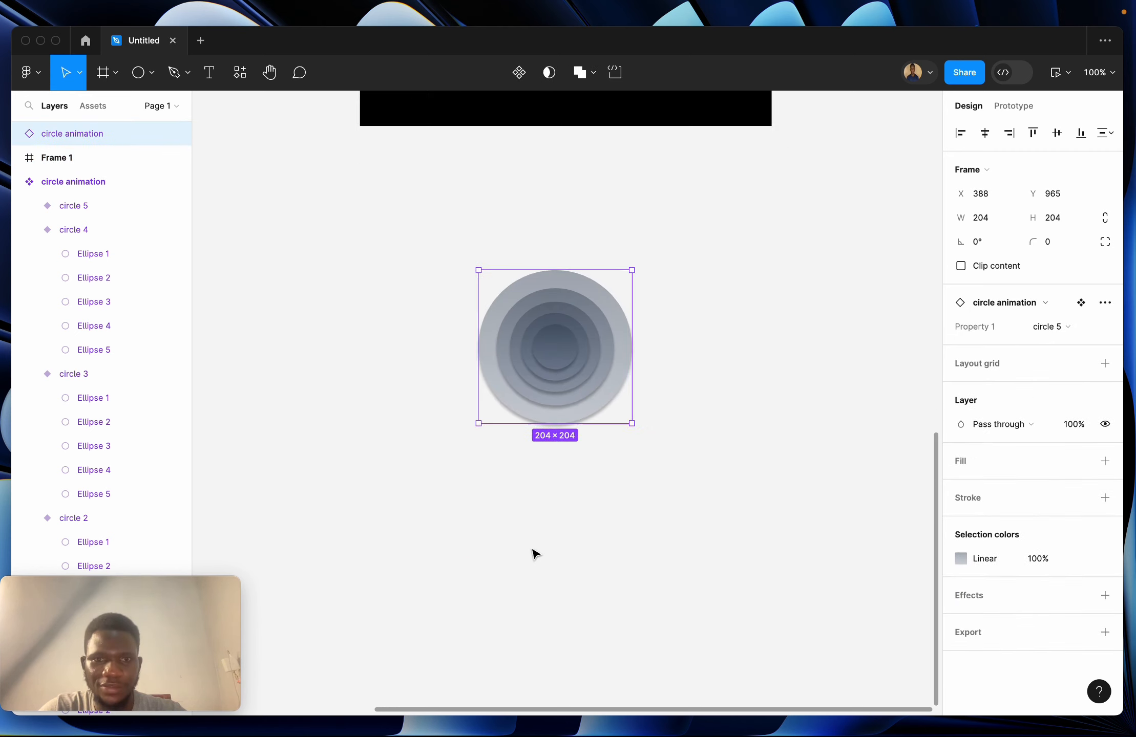
right_click(722, 295)
mouse_move(771, 416)
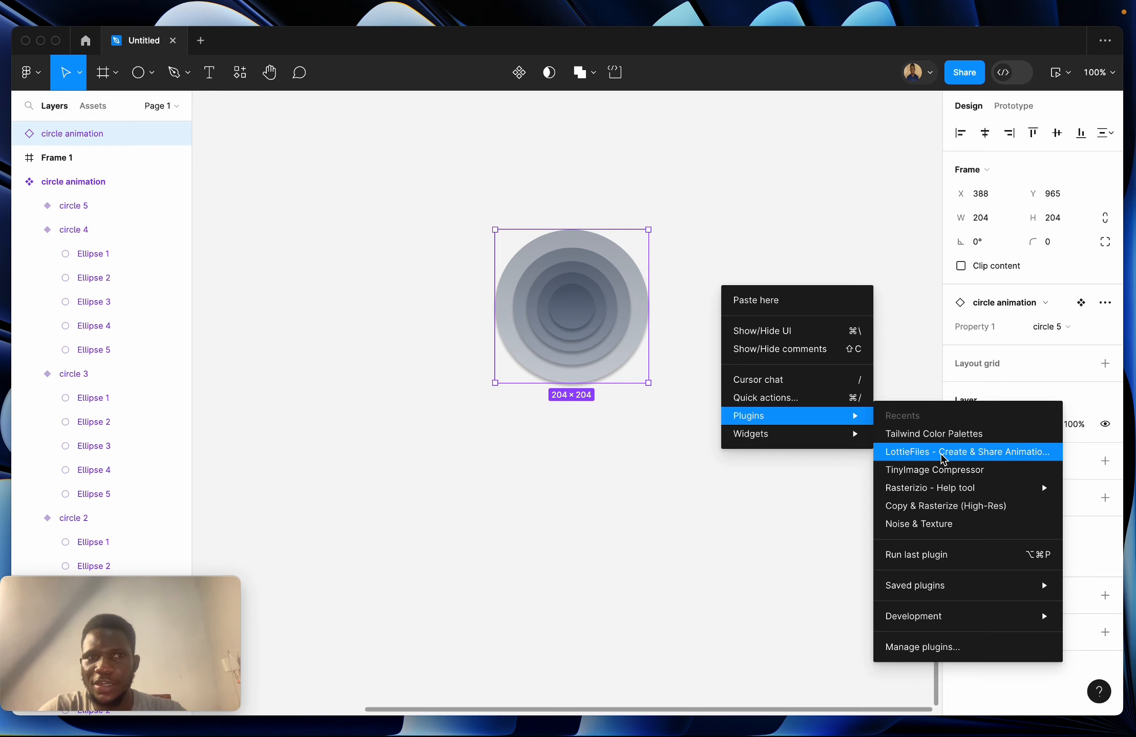
left_click(242, 68)
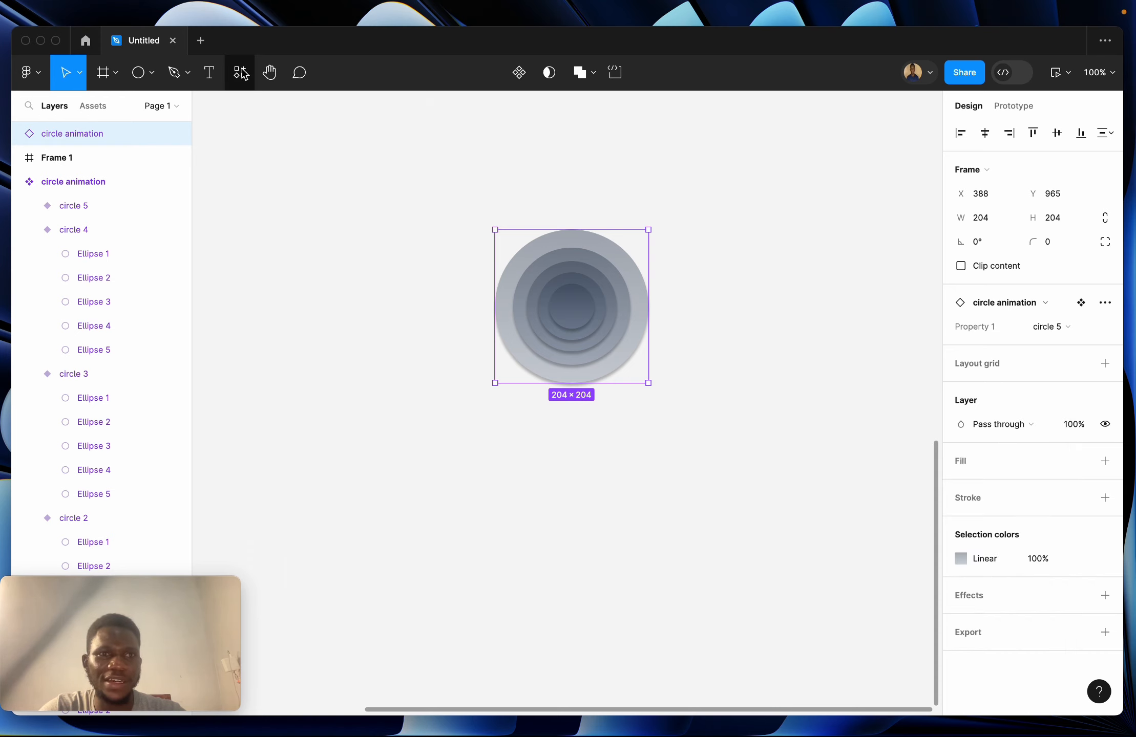
- Search the plugins for "lottie" and run LottieFiles - Create & Share Animations, placing its window clear of the circles
left_click(243, 75)
left_click(313, 106)
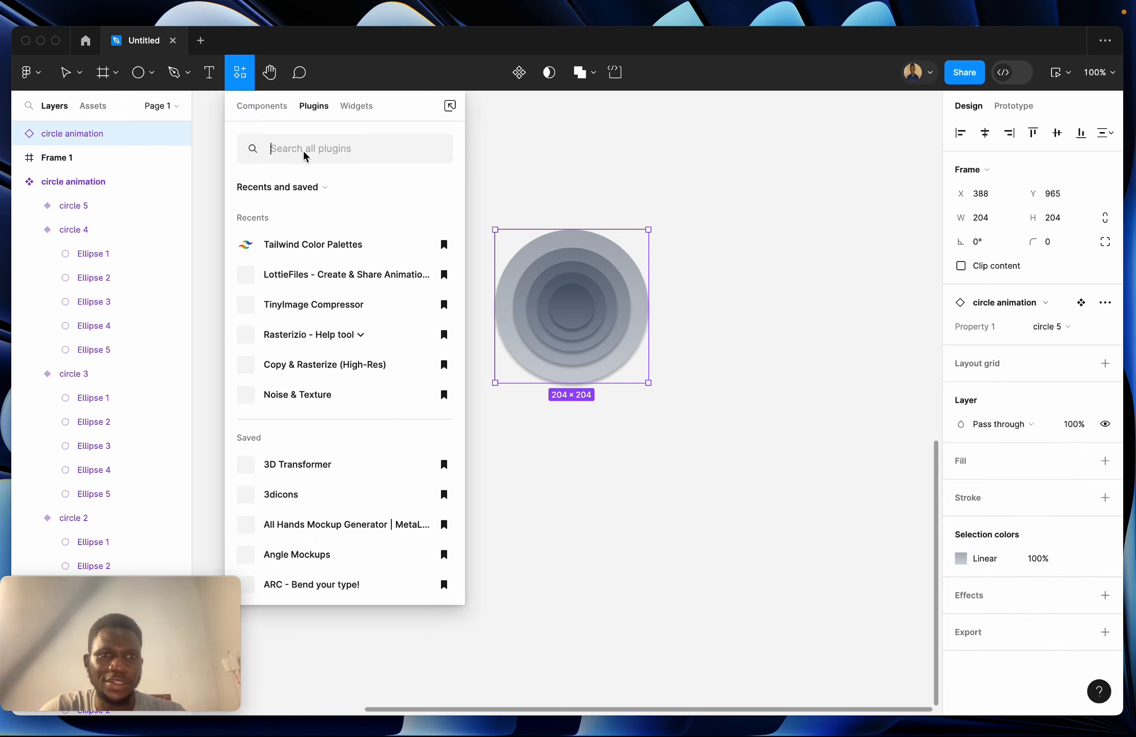
type("lottie")
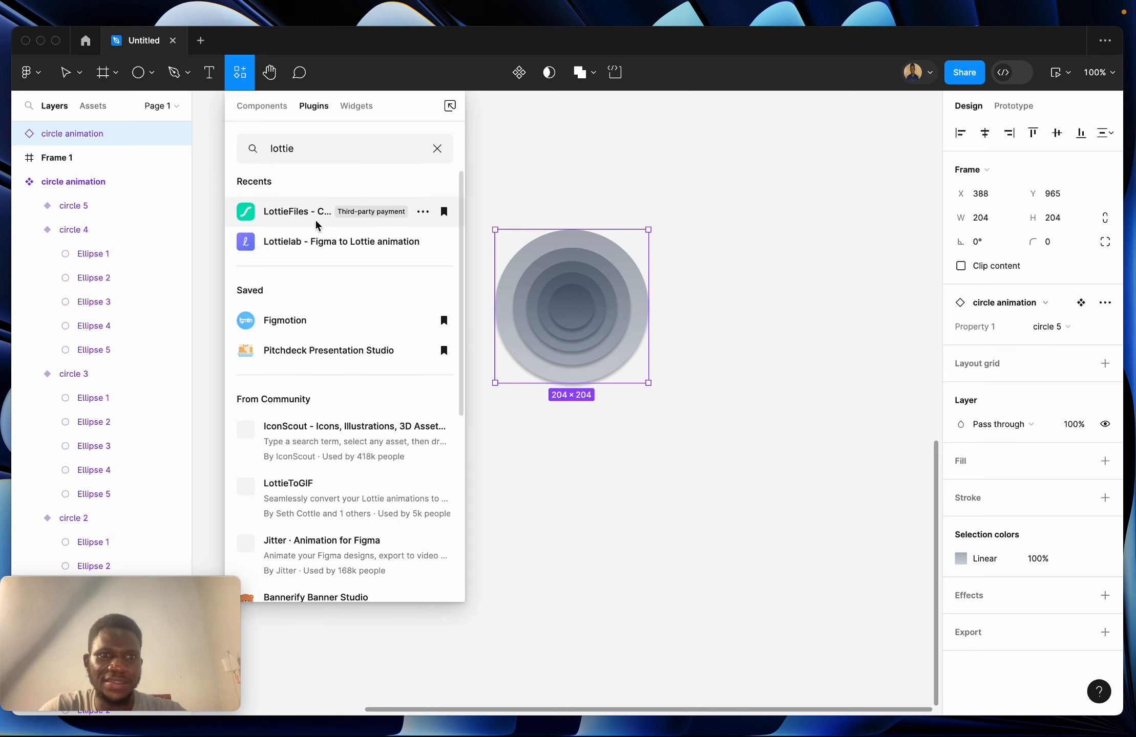
left_click(299, 218)
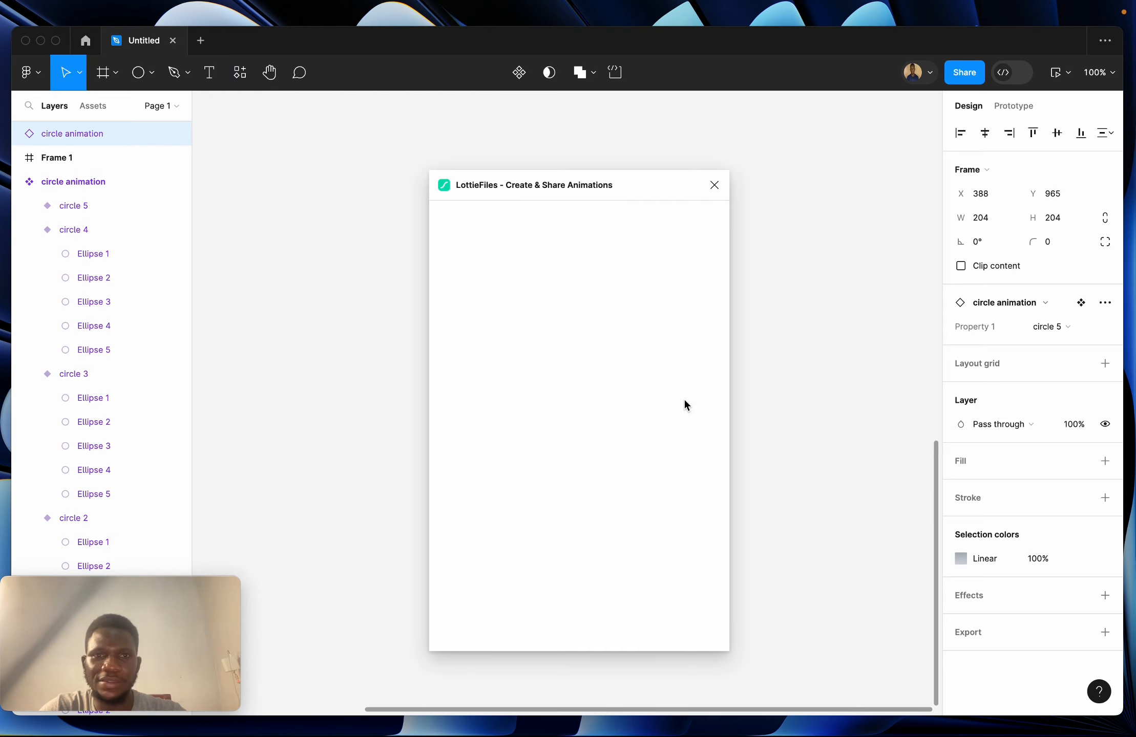
left_click_drag(645, 179, 915, 176)
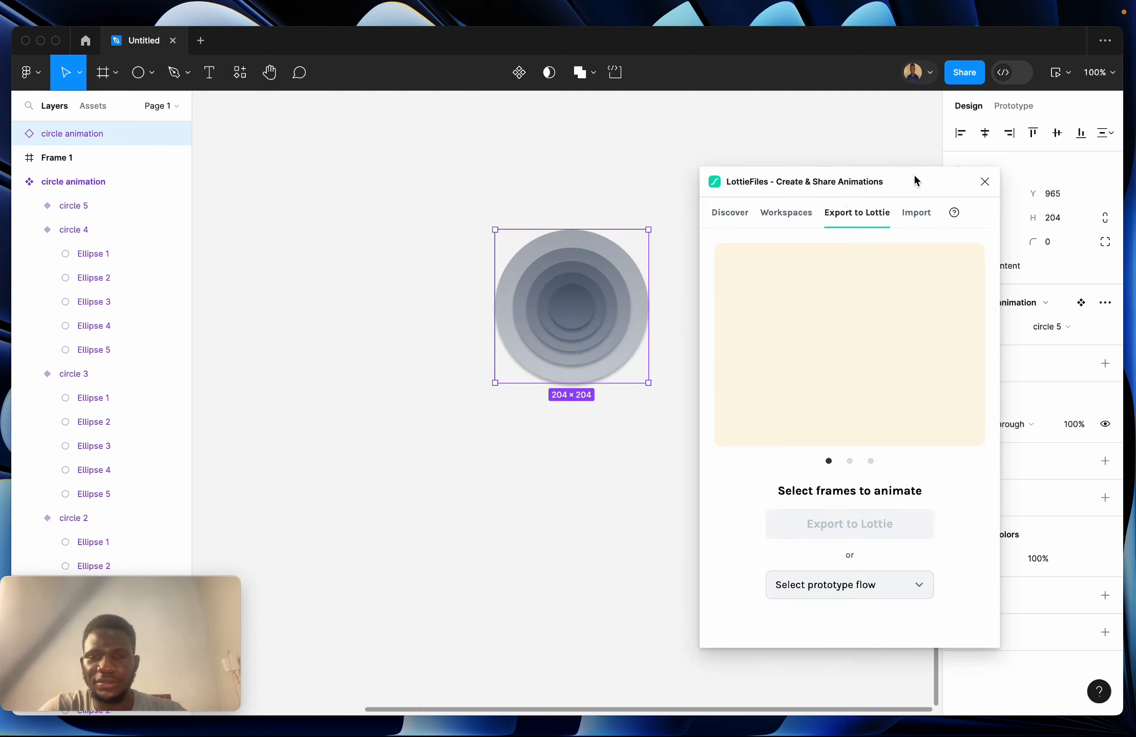
- Move the circle animation instance back inside Frame 1, near its middle
scroll(603, 317, "up", 6)
scroll(603, 316, "right", 2)
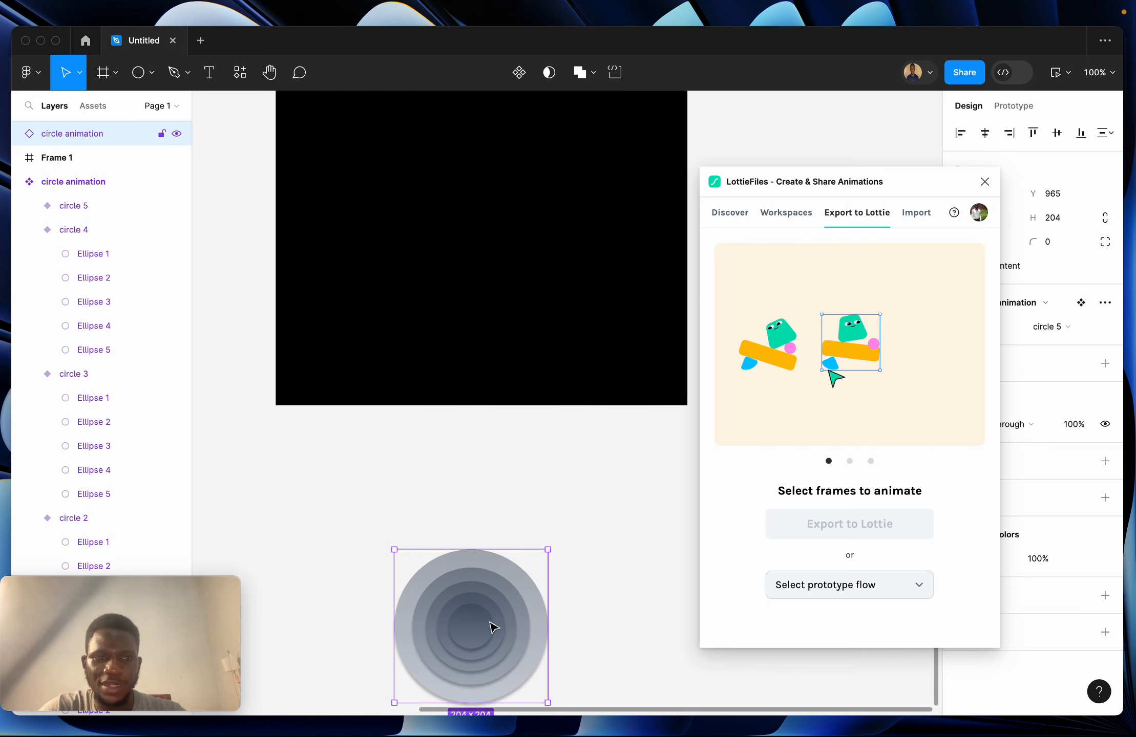
left_click_drag(492, 628, 512, 213)
scroll(512, 213, "up", 3)
scroll(512, 213, "right", 1)
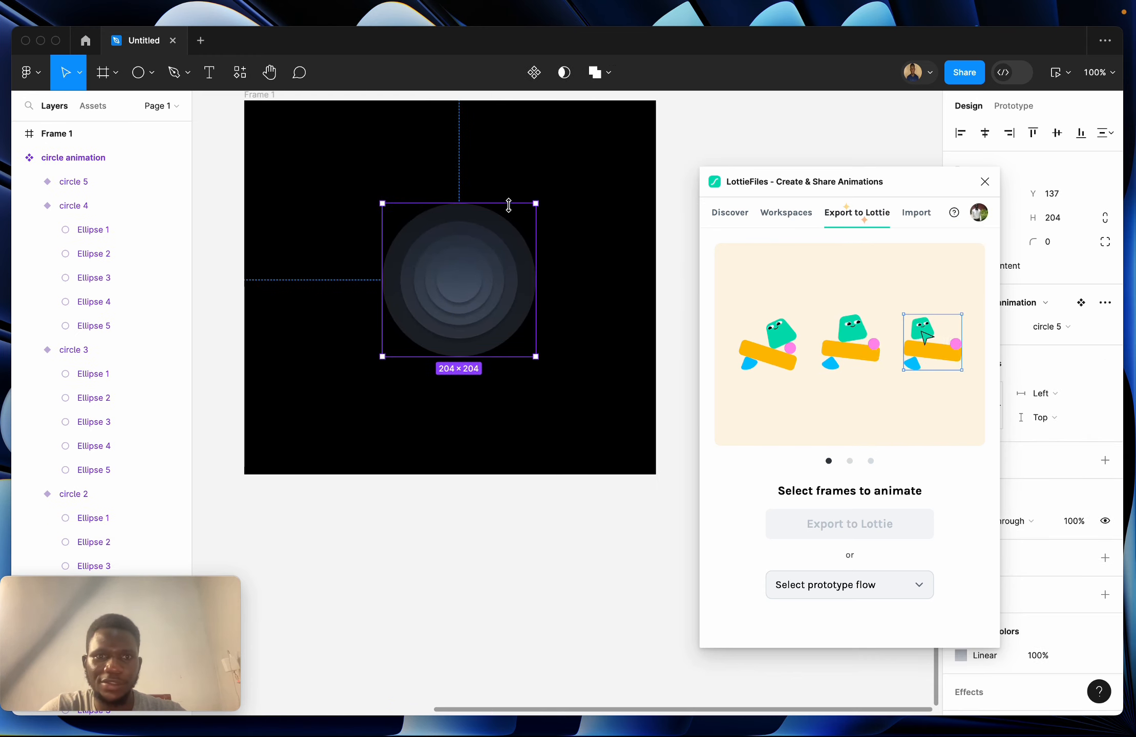
scroll(508, 204, "up", 2)
scroll(509, 205, "right", 1)
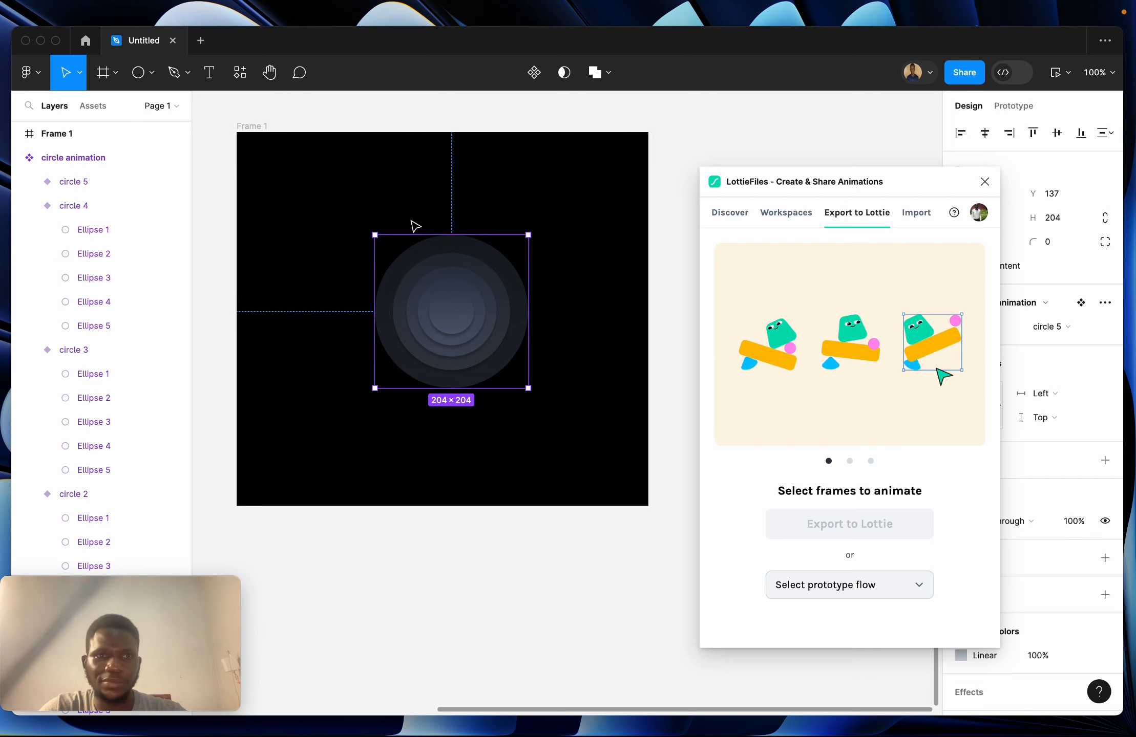
- Generate a Lottie export preview of Frame 1 and move the plugin window clear of the size properties
left_click(258, 126)
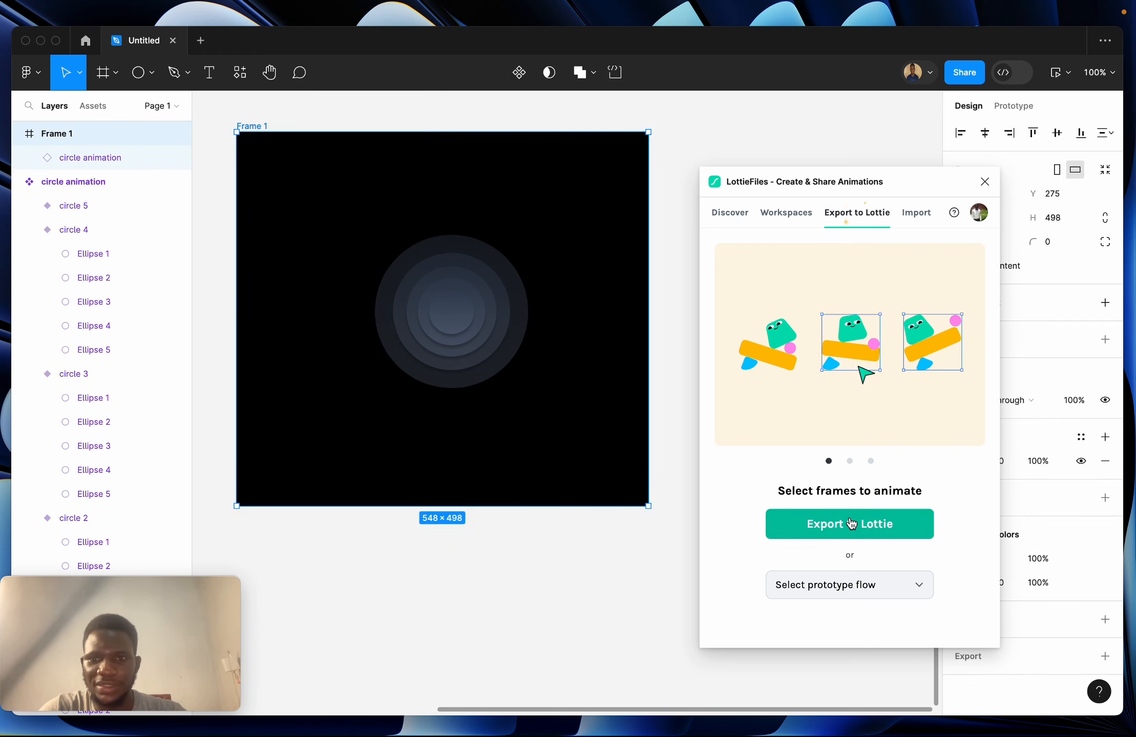
left_click(851, 522)
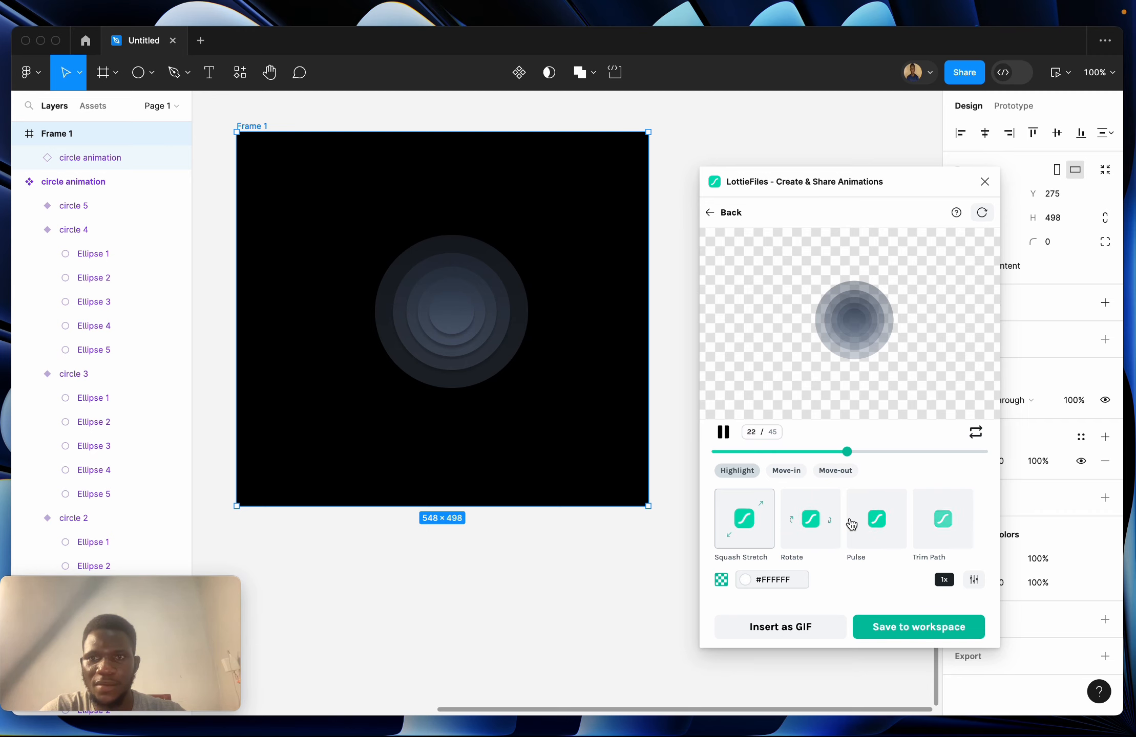
left_click(449, 310)
scroll(446, 309, "right", 2)
scroll(446, 310, "up", 1)
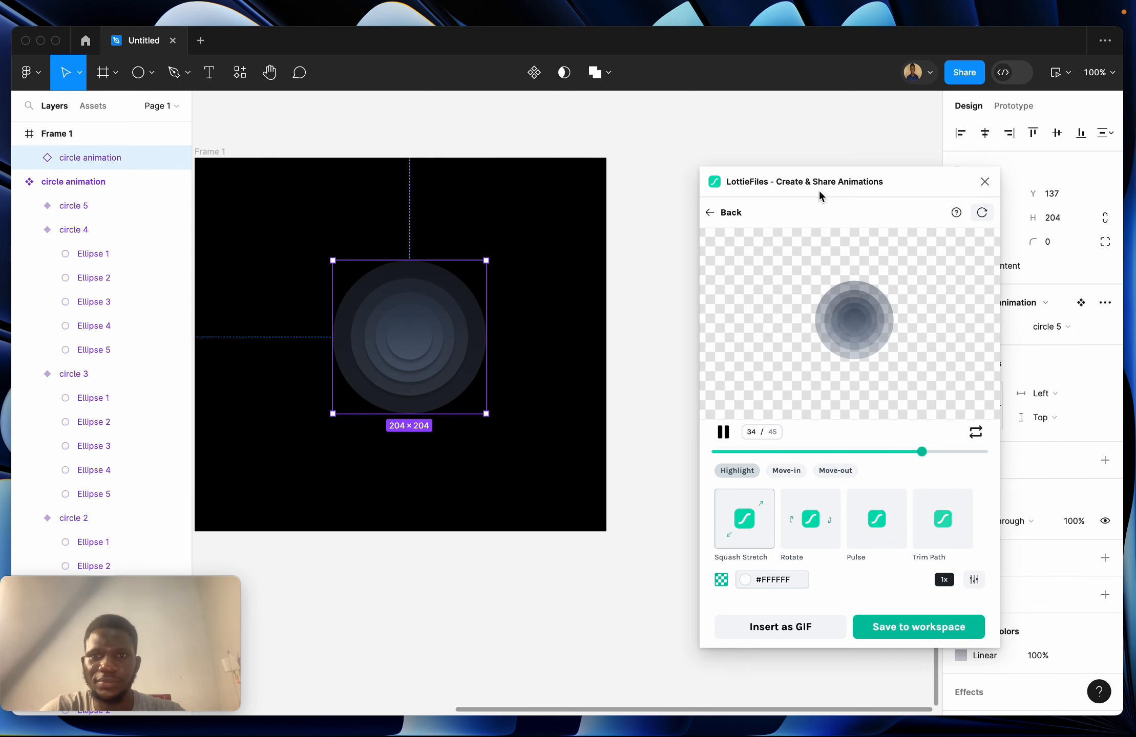
left_click_drag(841, 180, 830, 293)
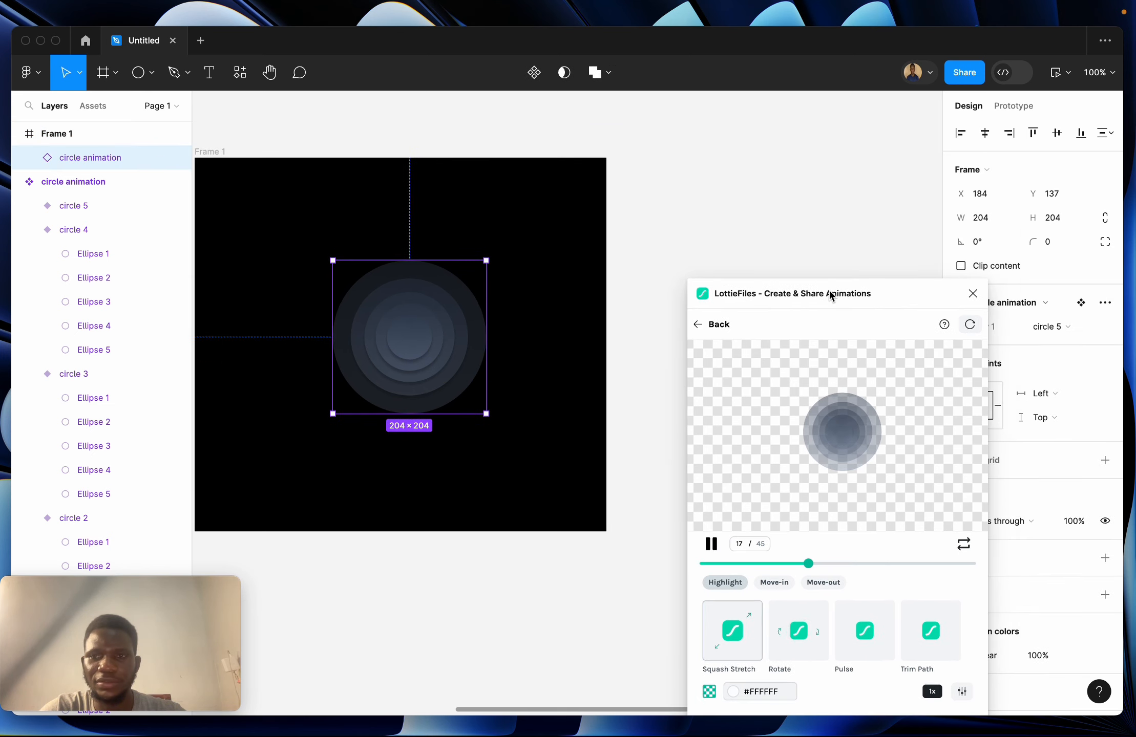
- Check the circle animation instance's size and set Frame 1's width and height to 204 to match it
left_click(211, 157)
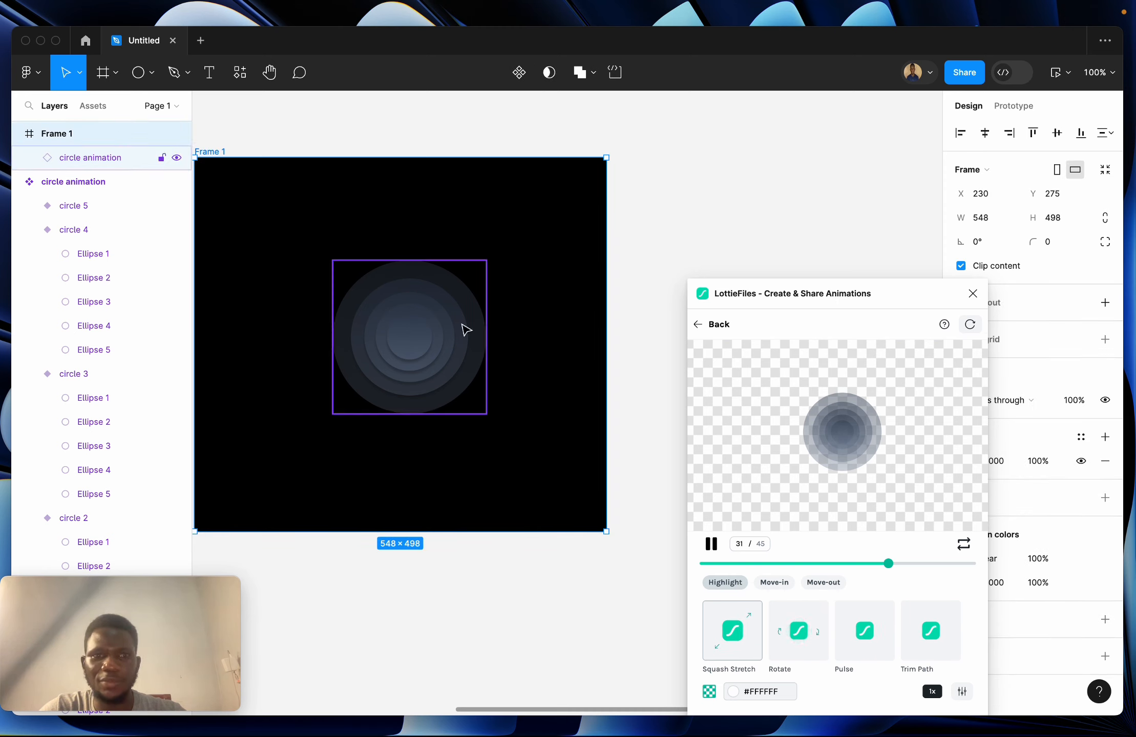
left_click(433, 350)
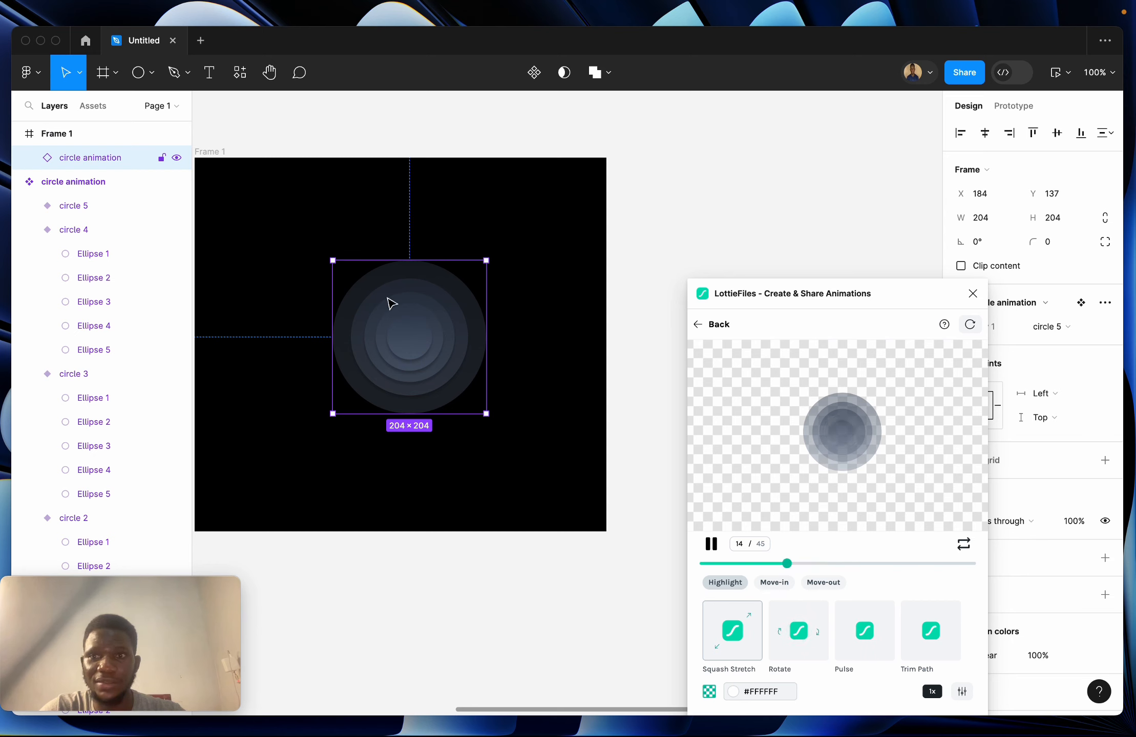
left_click(222, 152)
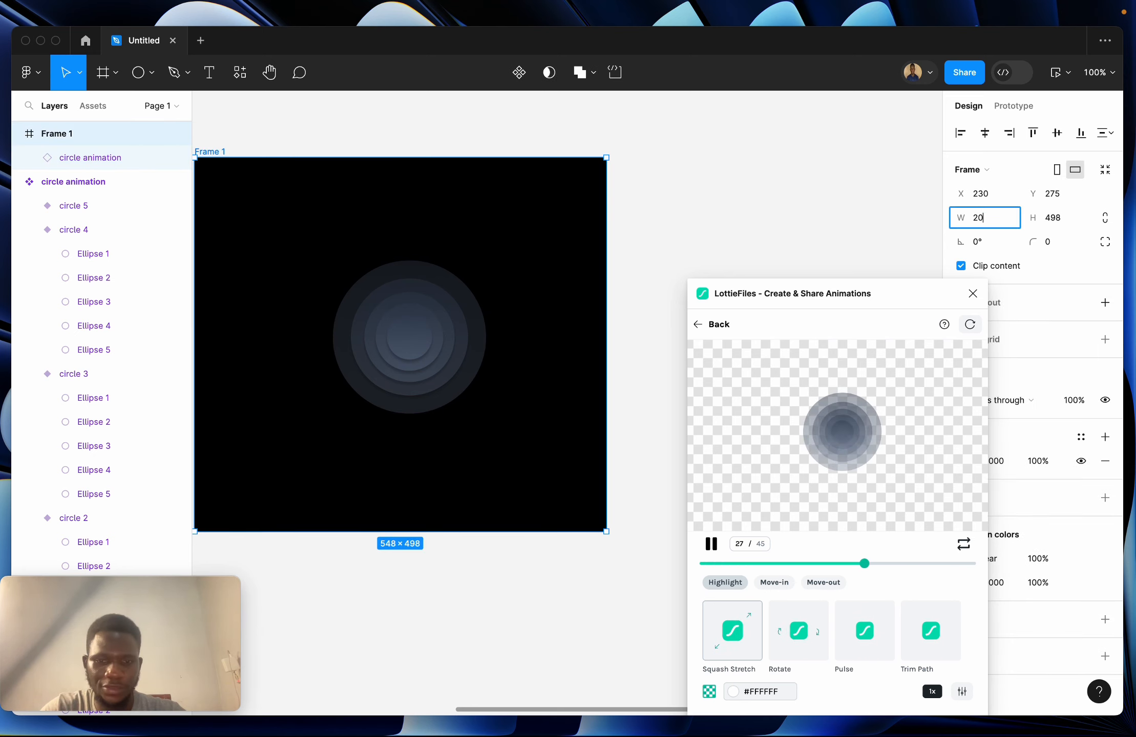
type("204")
left_click(1069, 221)
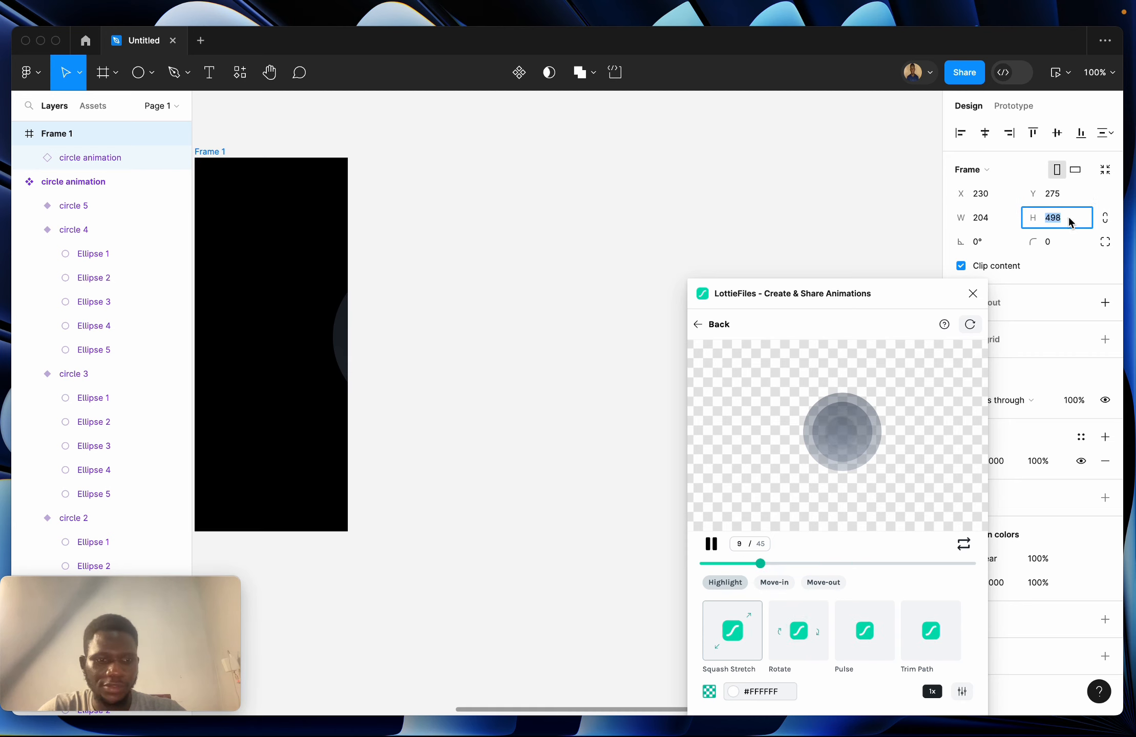
type("204")
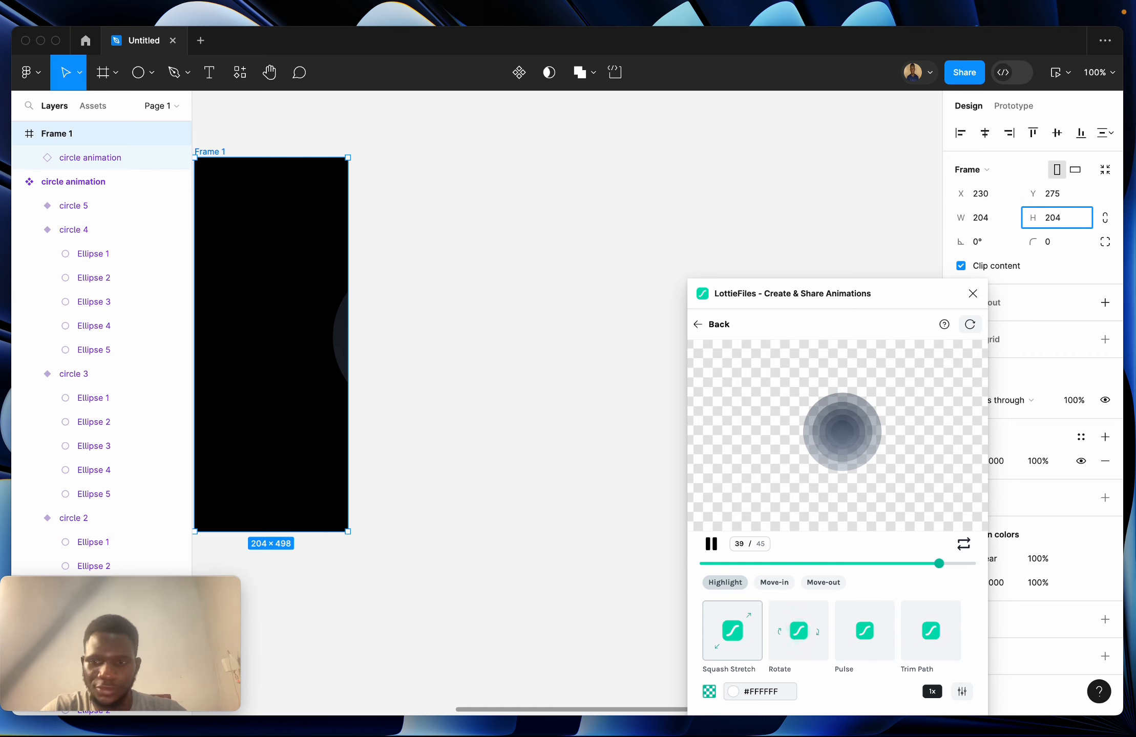
key("Return")
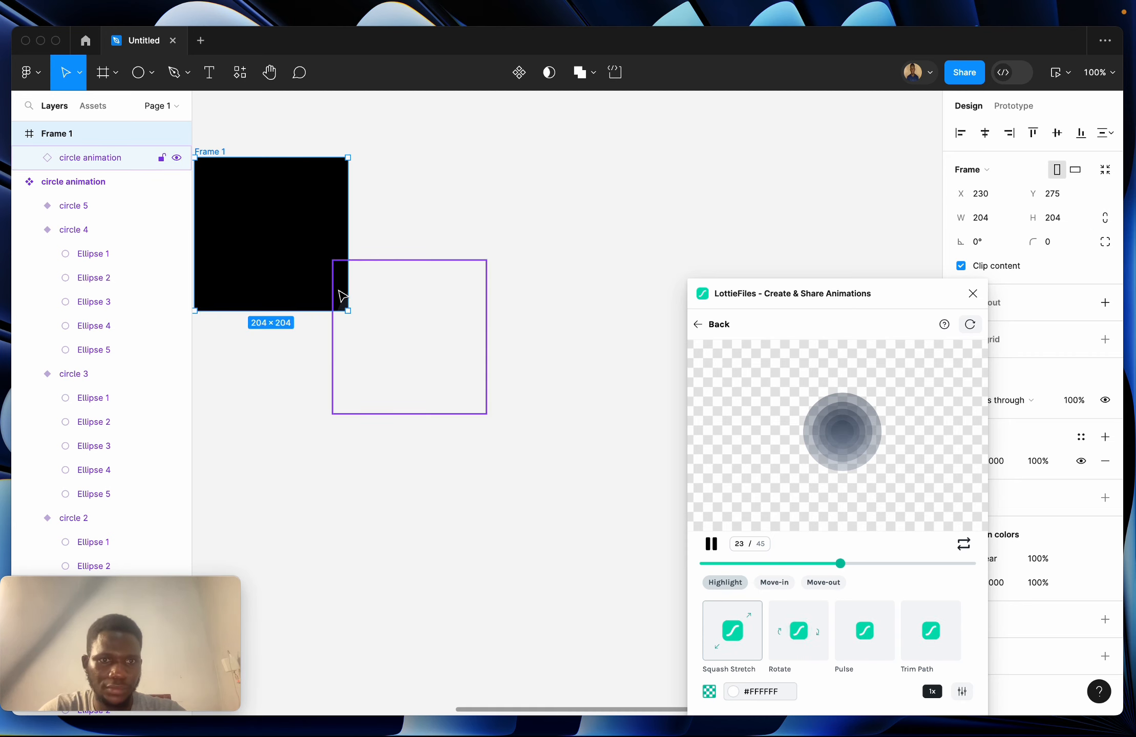
- Move Frame 1 to X 322, Y 338 and align the circle animation instance inside it at X 0, Y 0
left_click_drag(339, 294, 411, 343)
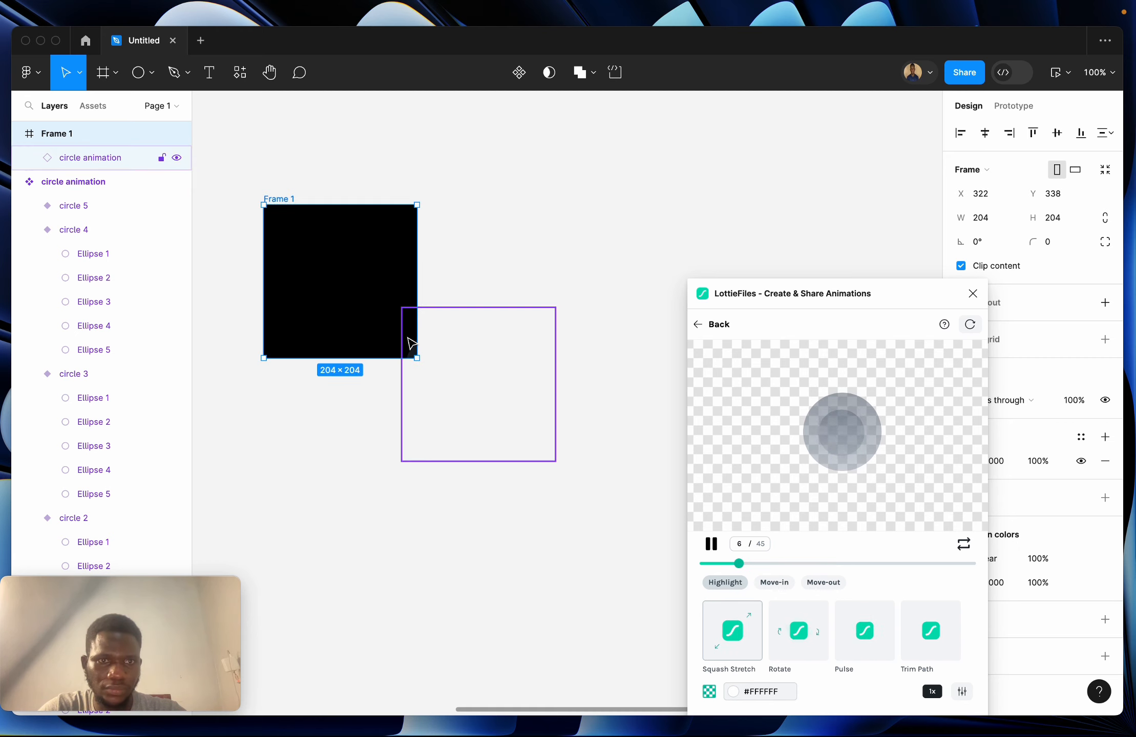
left_click(413, 344)
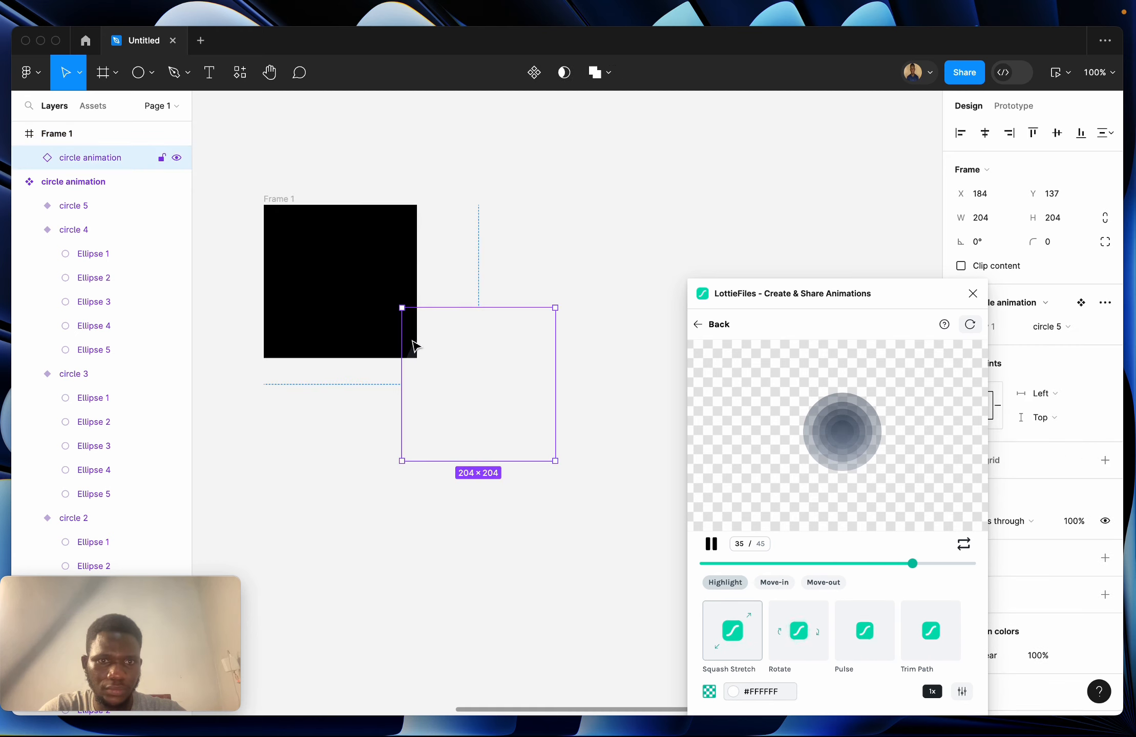
left_click_drag(414, 346, 280, 244)
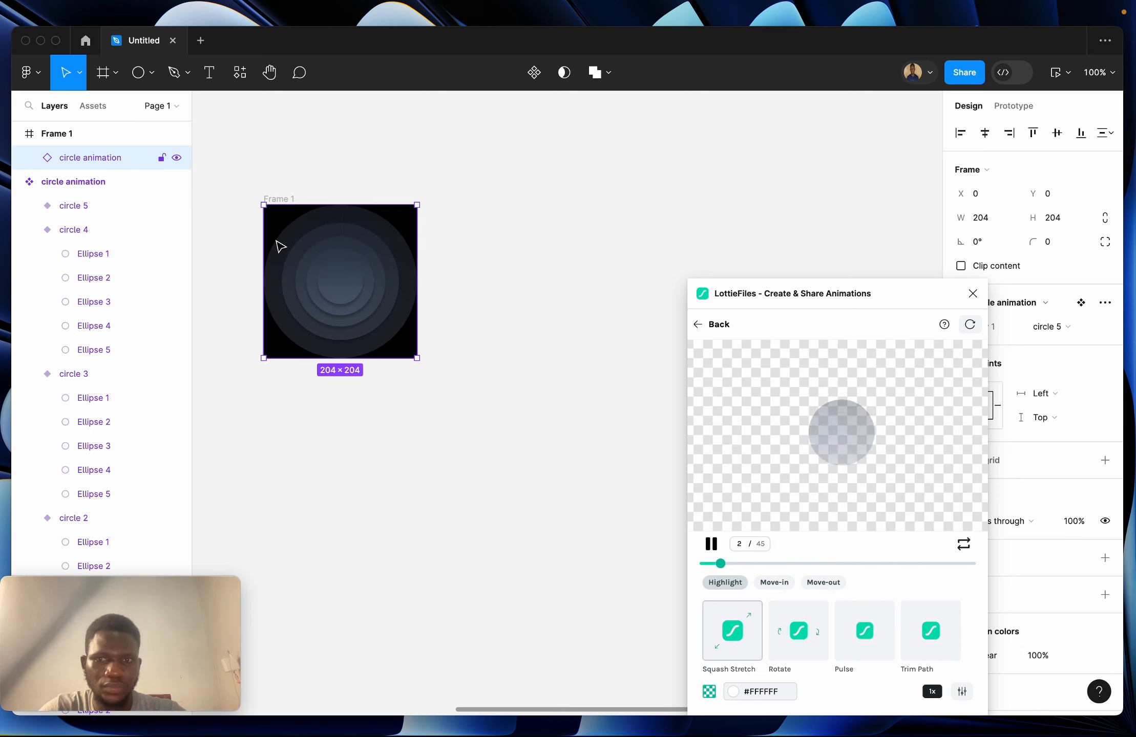
- Restart the LottieFiles plugin and generate a Lottie export preview of the resized Frame 1
left_click(972, 293)
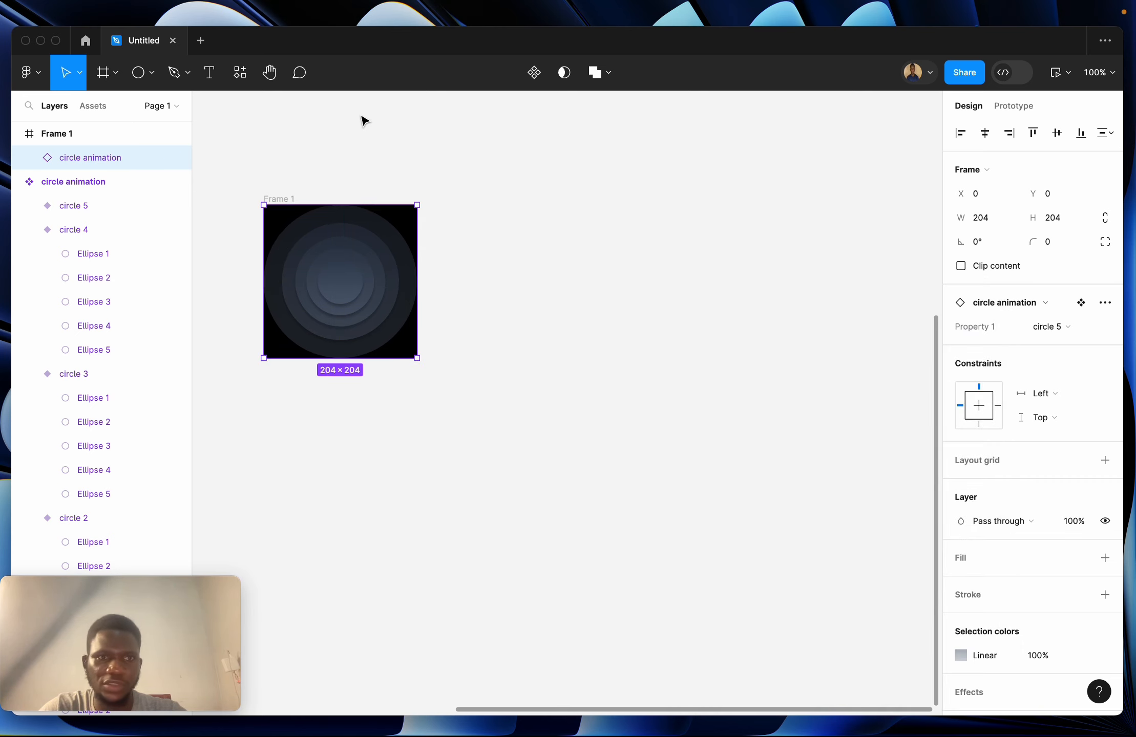
left_click(288, 198)
left_click(644, 379)
right_click(519, 268)
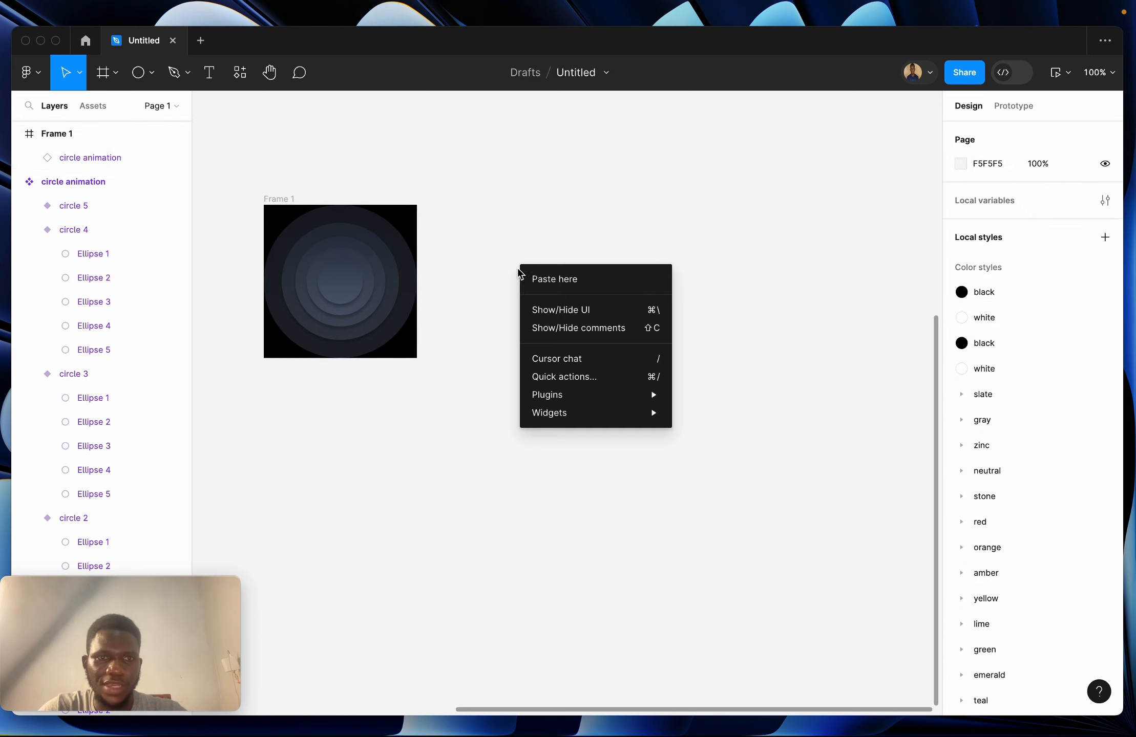
mouse_move(582, 395)
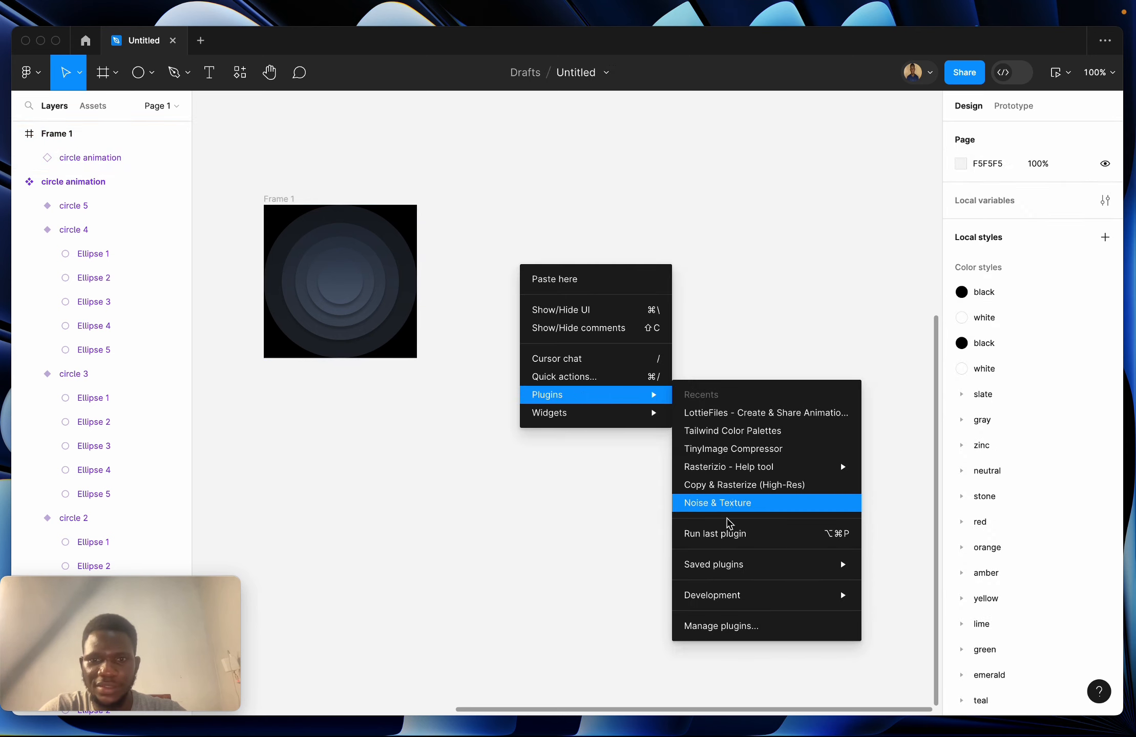
left_click(720, 534)
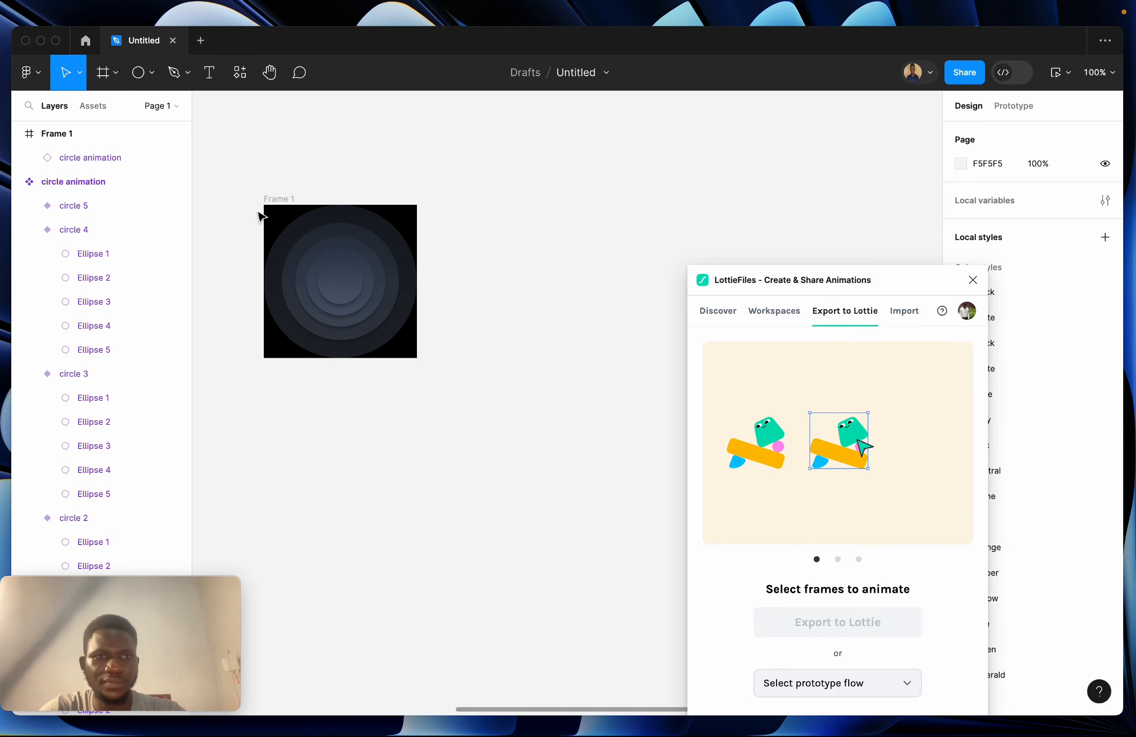
left_click(280, 199)
left_click(828, 620)
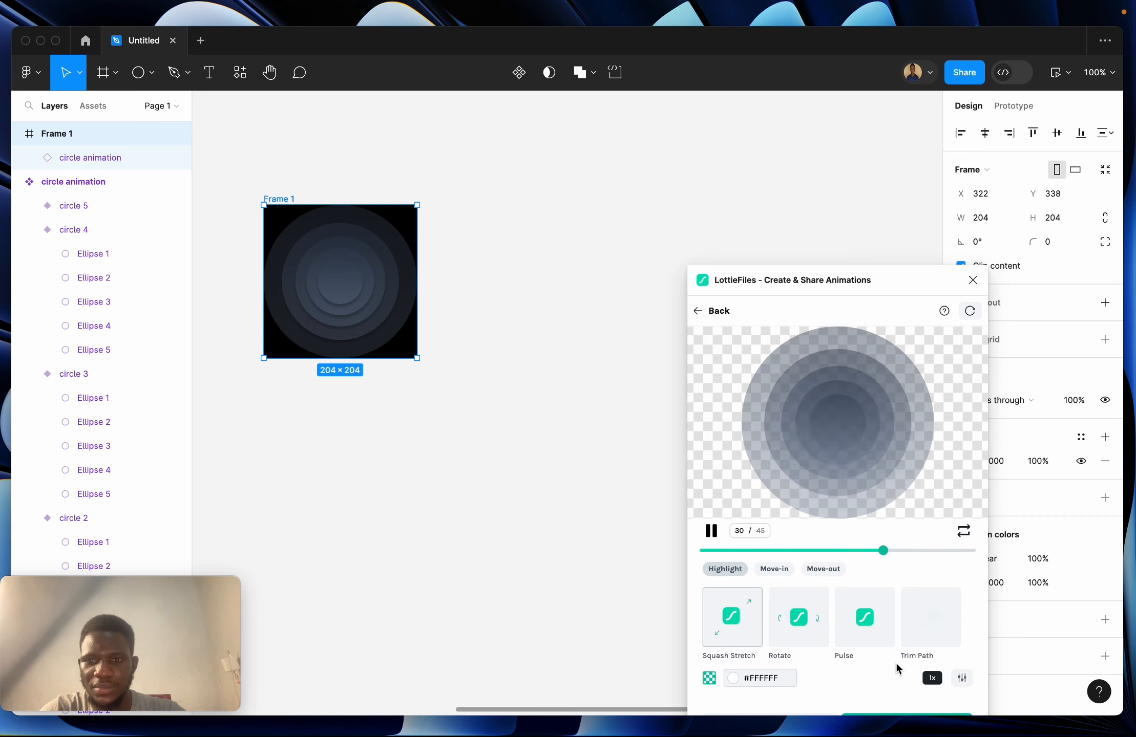
- Set the Lottie preview's playback speed to 2x and its background color to #000000, and show the animation timing settings
left_click(932, 678)
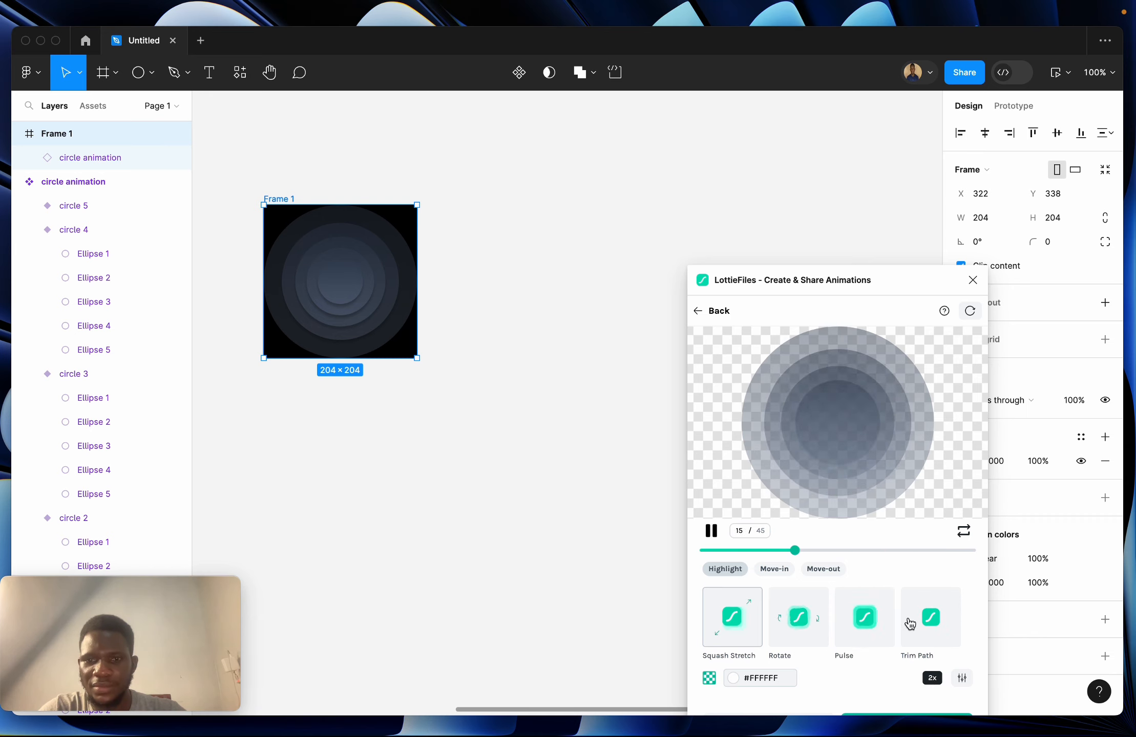
left_click_drag(898, 279, 836, 120)
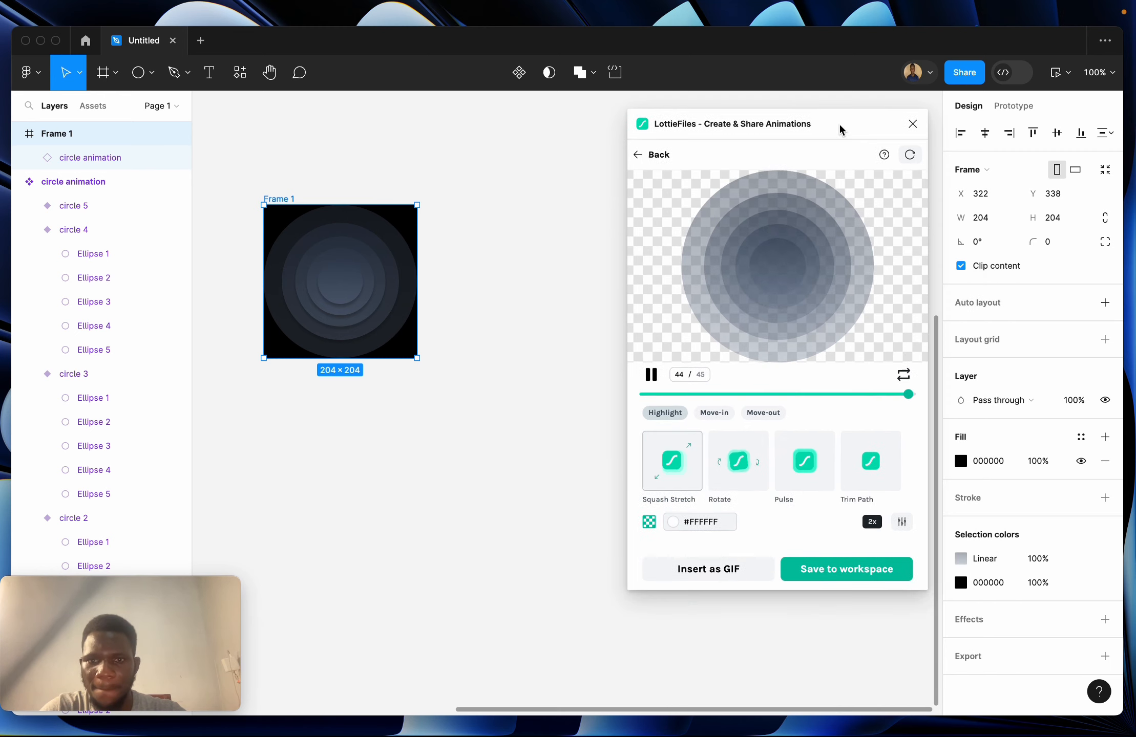
left_click(711, 522)
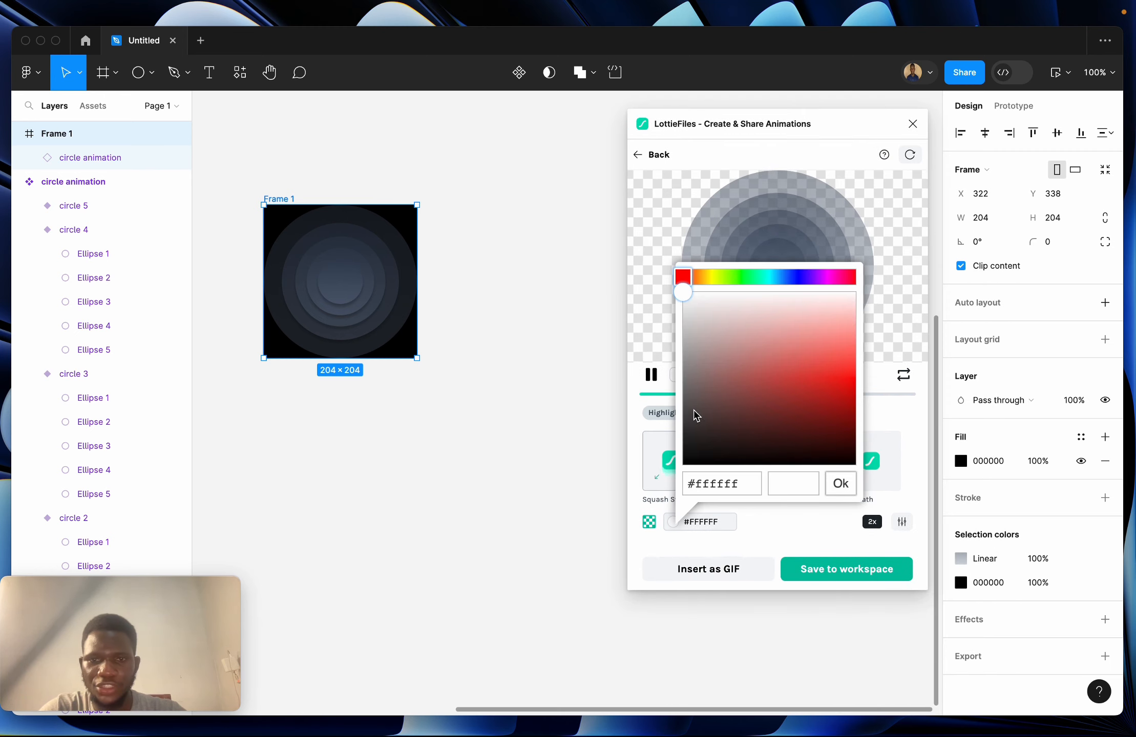
left_click_drag(692, 410, 682, 465)
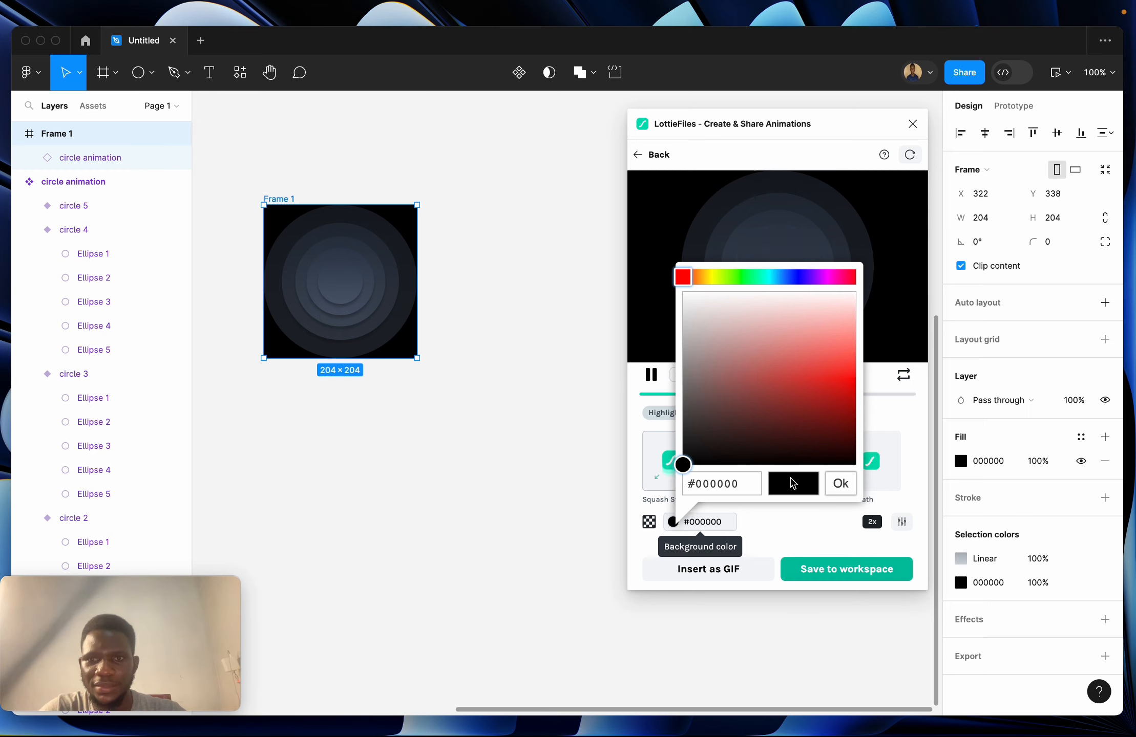
left_click(838, 484)
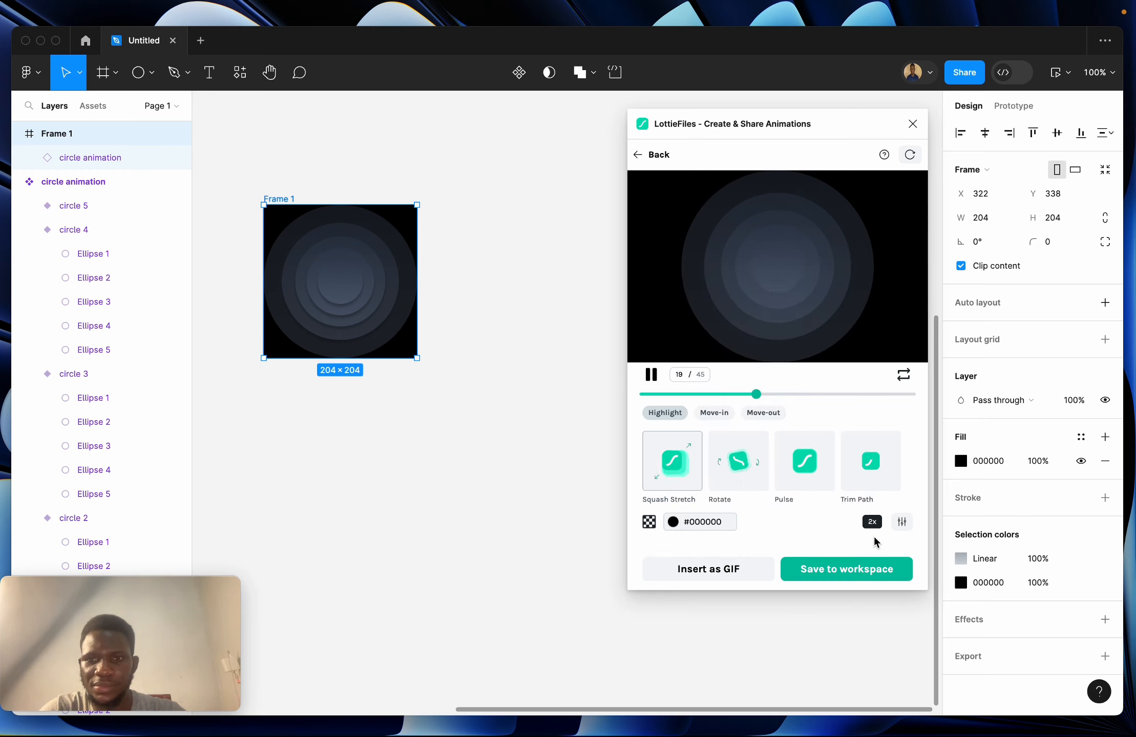
left_click(901, 521)
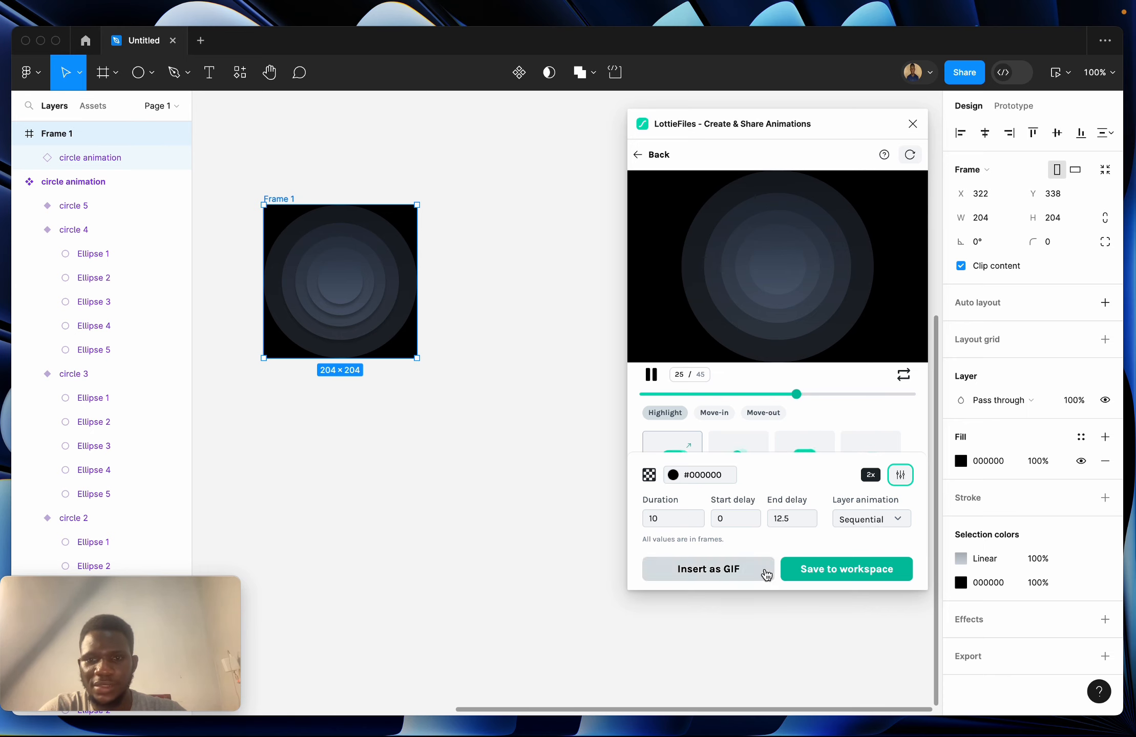
- Insert the animation as a Medium (500 x 500) GIF with transparency and save it to the workspace's Private Animations folder
left_click(748, 577)
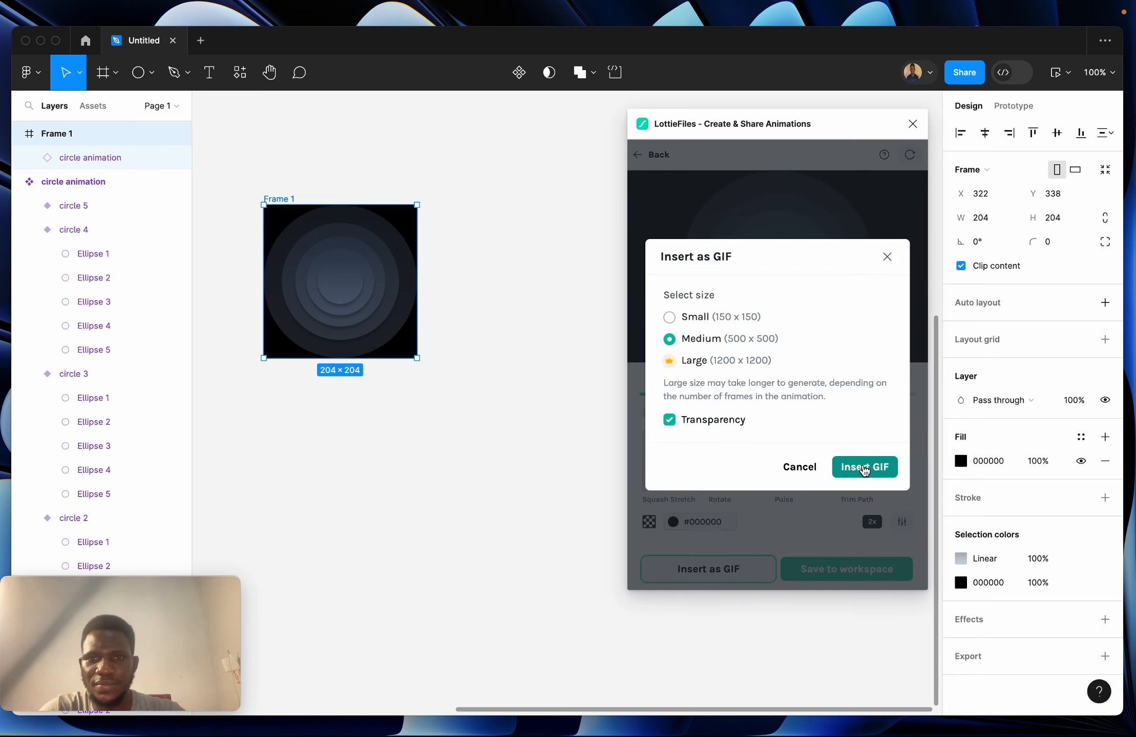
left_click(864, 468)
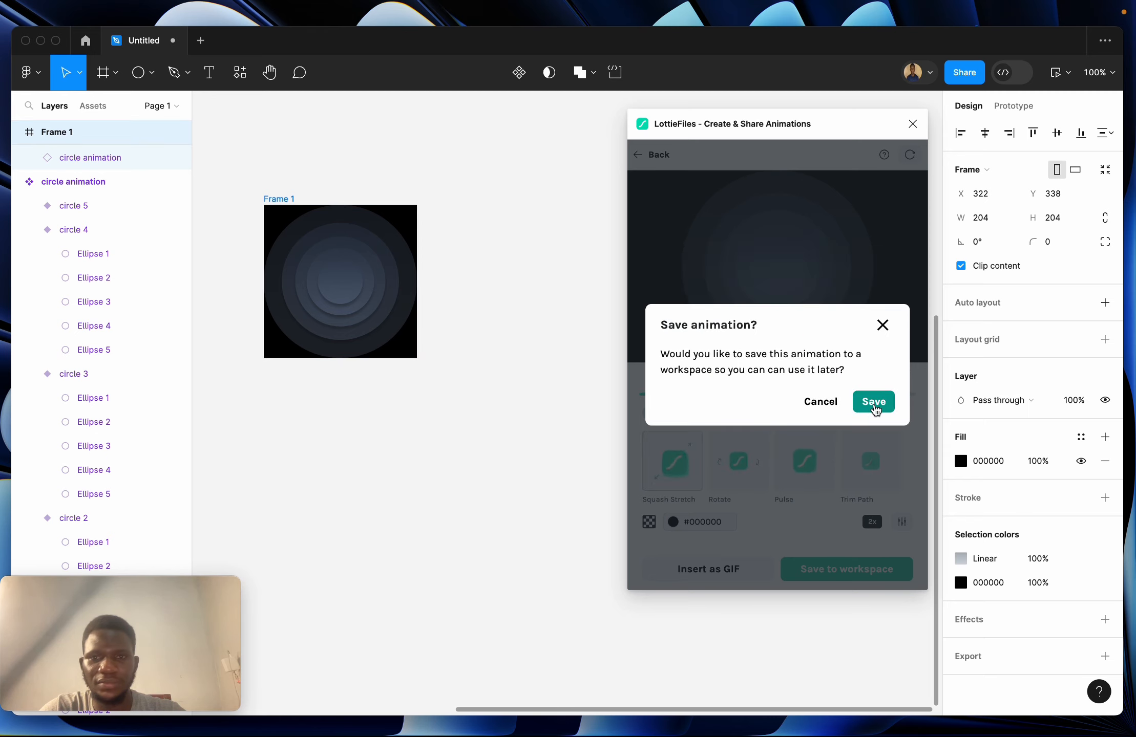
left_click(874, 404)
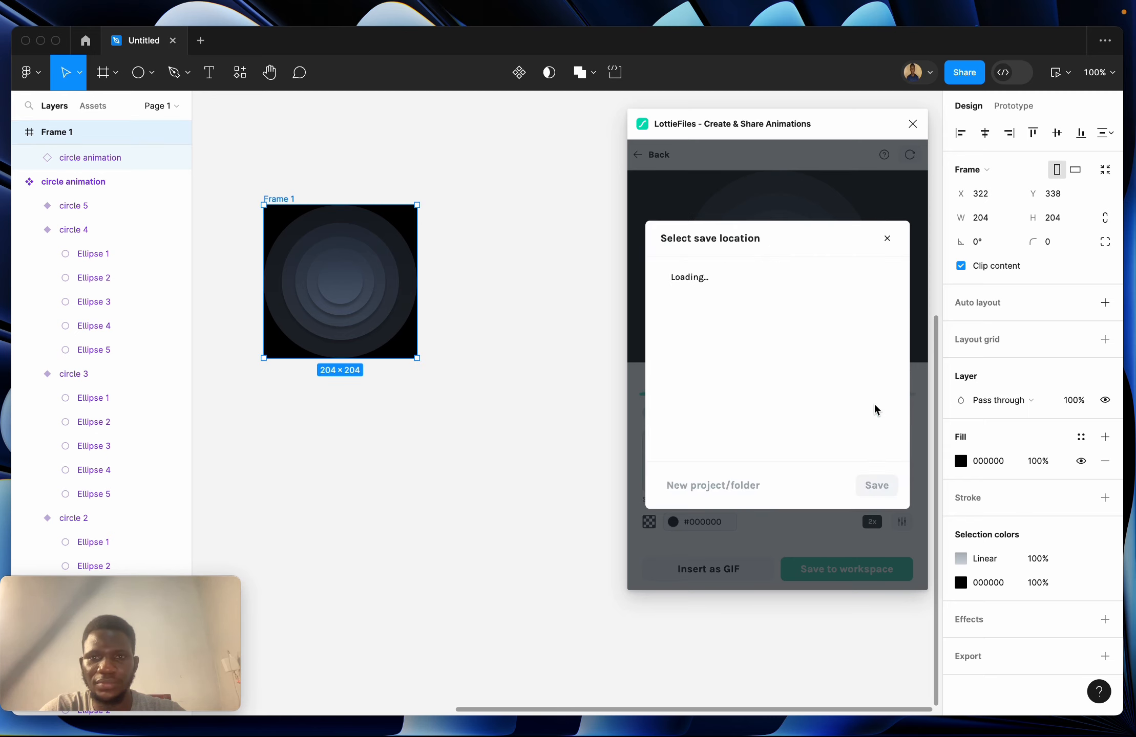
left_click(747, 275)
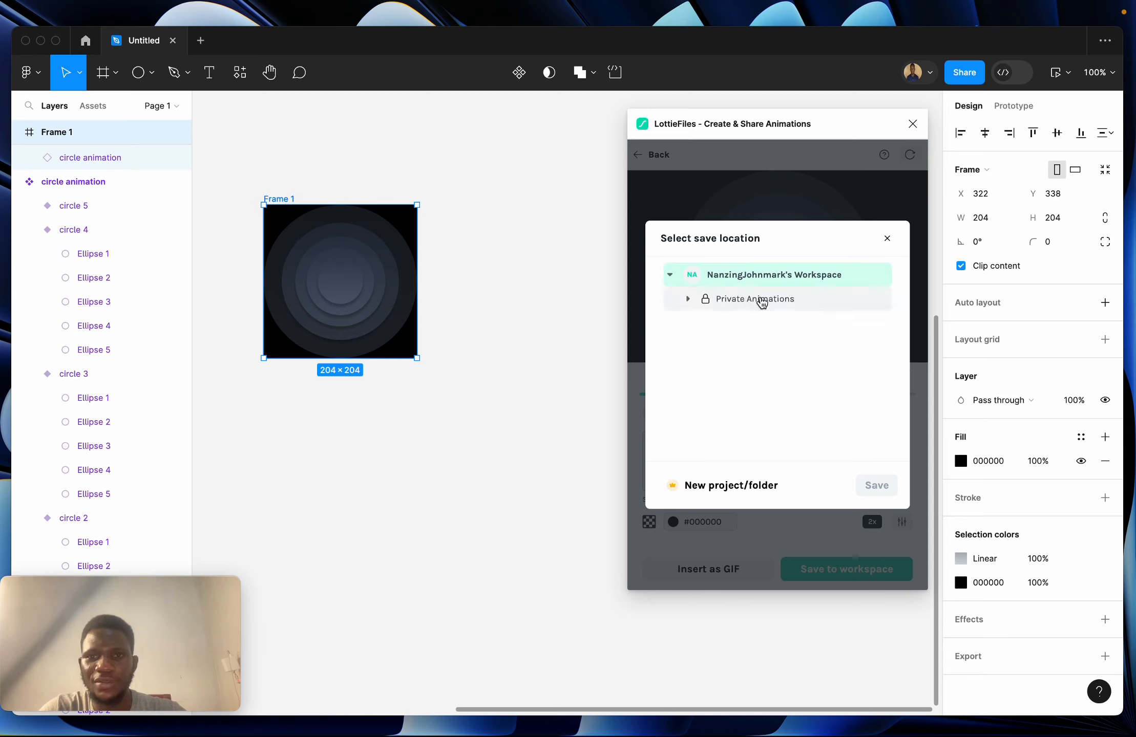
left_click(759, 299)
left_click(877, 486)
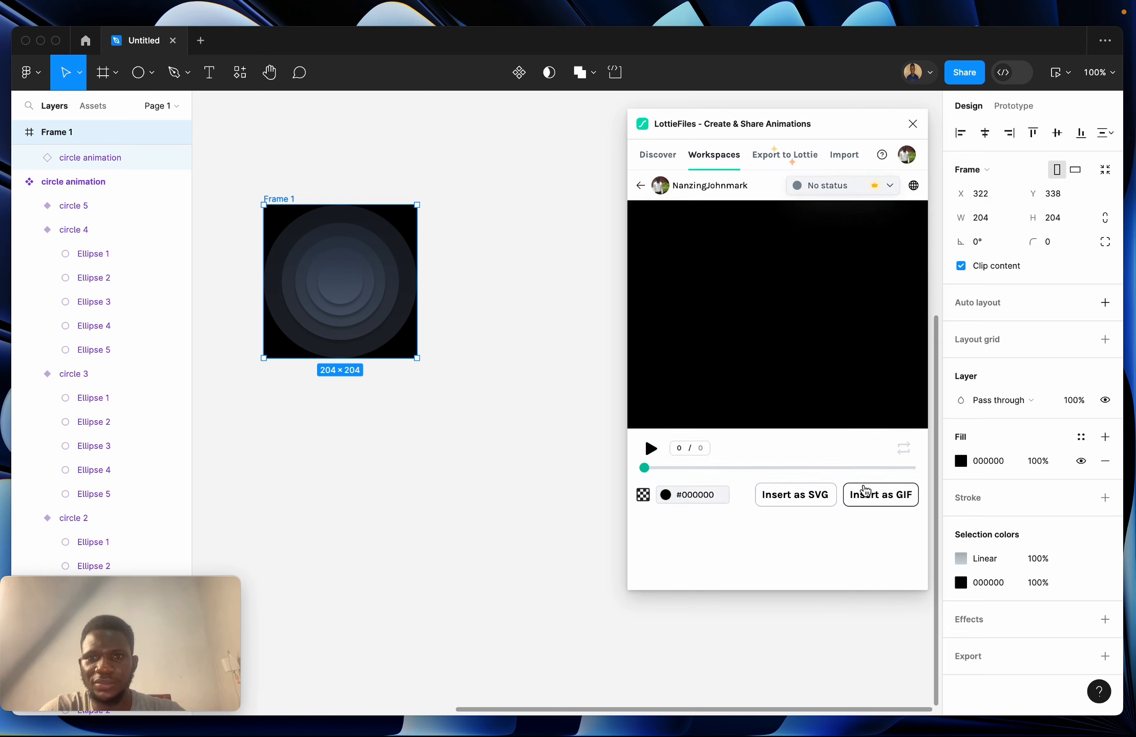
- Play the saved workspace animation and open its GIF insertion options
left_click(651, 449)
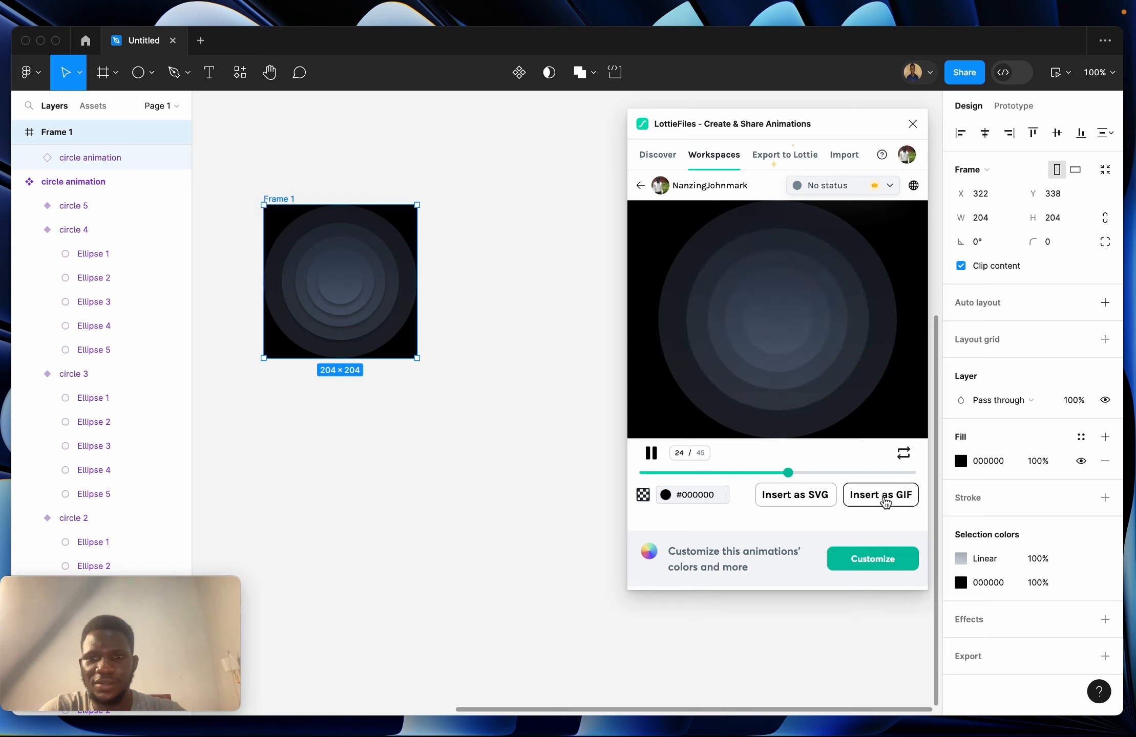
left_click(883, 502)
left_click(847, 456)
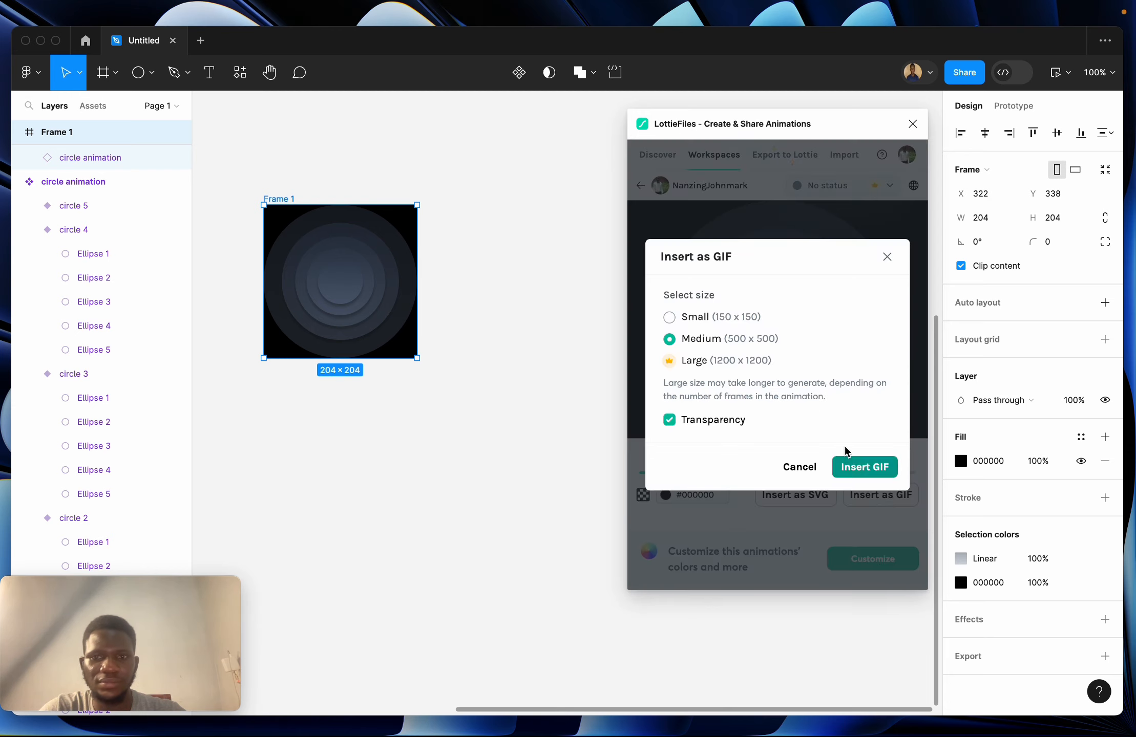